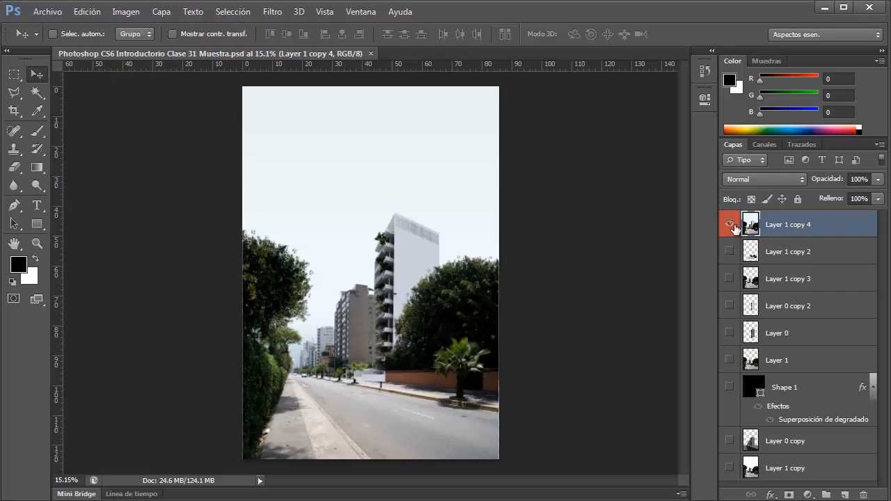
- Hide Layer 1 copy 4, show only Layer 1 copy, and examine the street photo around the lamp post and wall
left_click(730, 225)
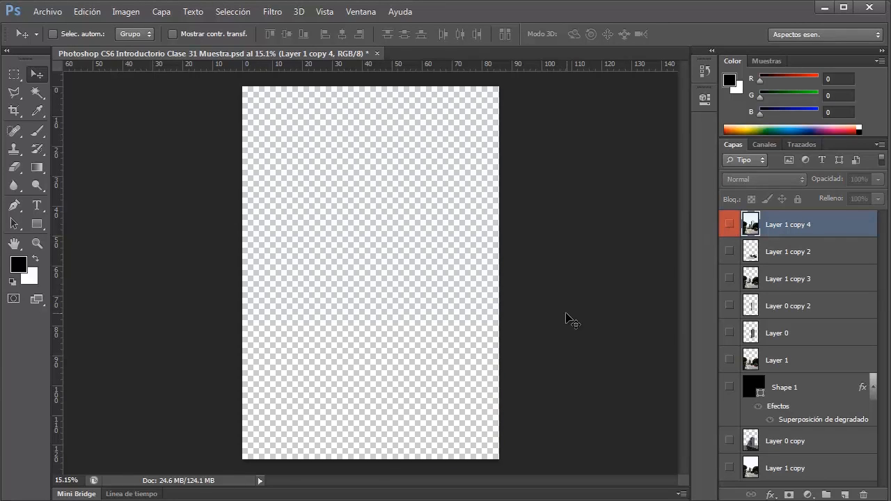
left_click(731, 468)
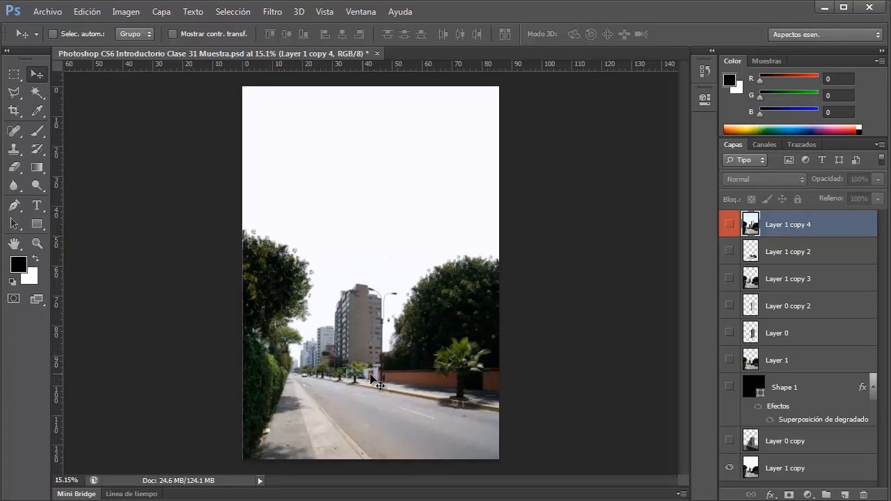
scroll(353, 384, "up", 2)
scroll(353, 394, "up", 5)
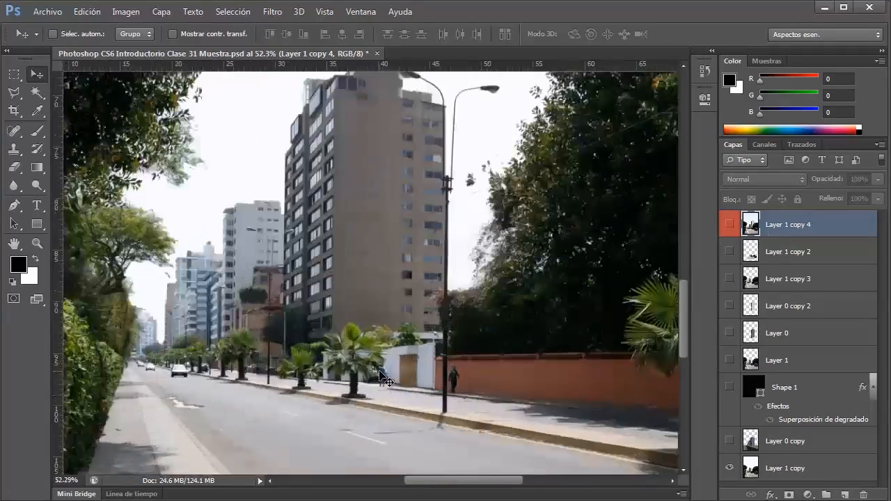
scroll(420, 348, "down", 6)
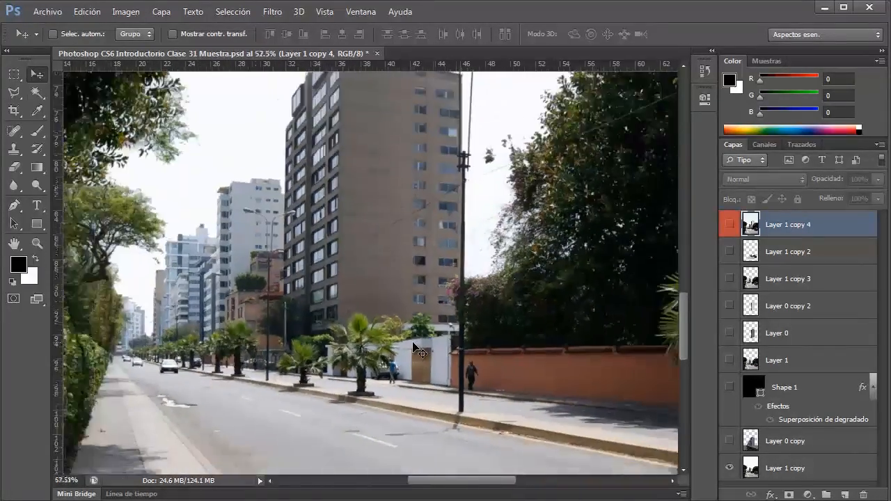
scroll(397, 331, "down", 3)
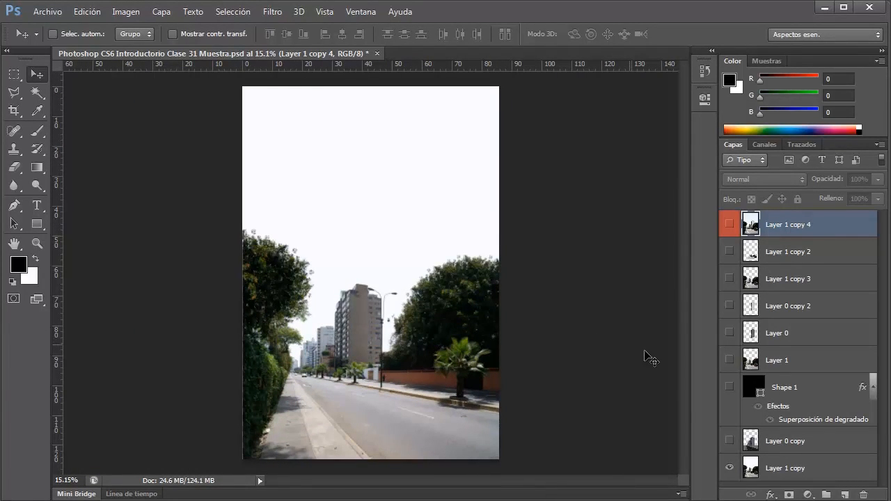
- View Layer 0 copy with the building render on its own, and the finished composite in Layer 1 copy 4
left_click(730, 441)
left_click(730, 468)
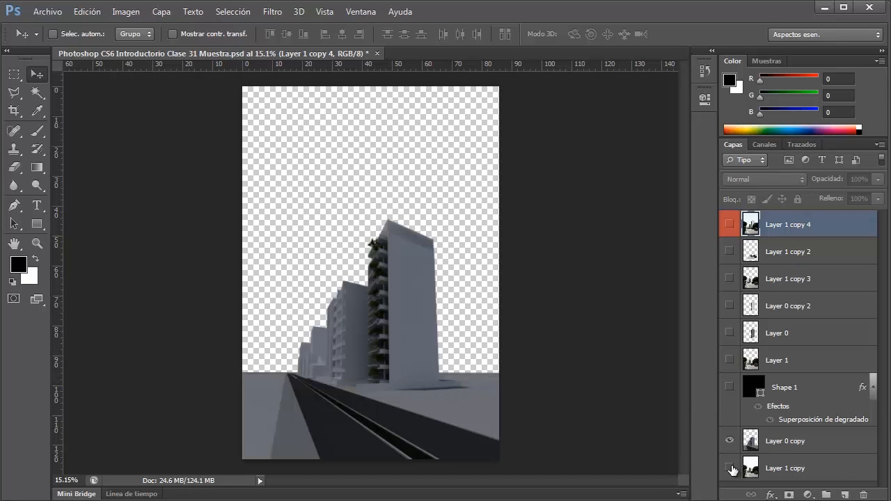
left_click(730, 441)
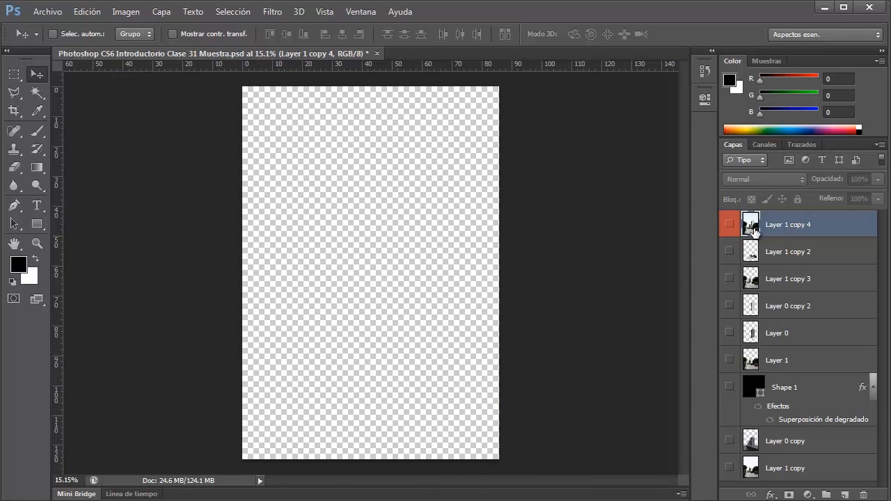
left_click(730, 225)
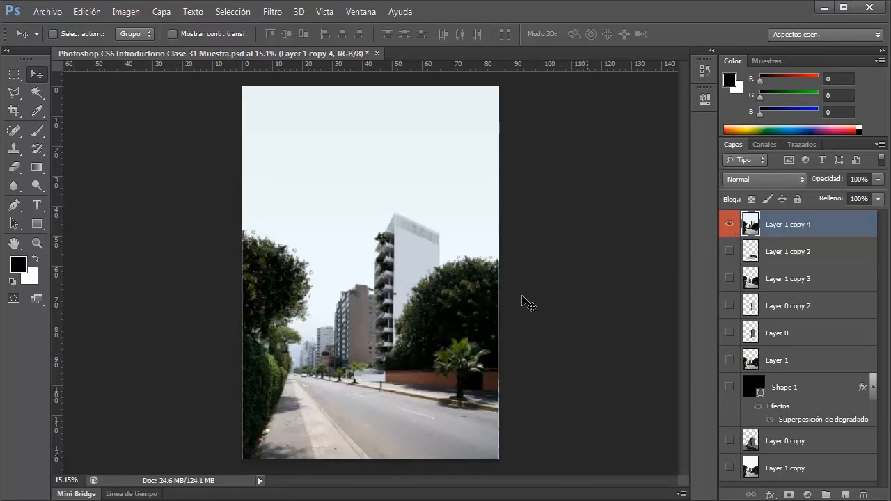
- Hide Layer 1 copy 4 and show Layer 1 copy with the building render of Layer 0 copy over it
left_click(729, 226)
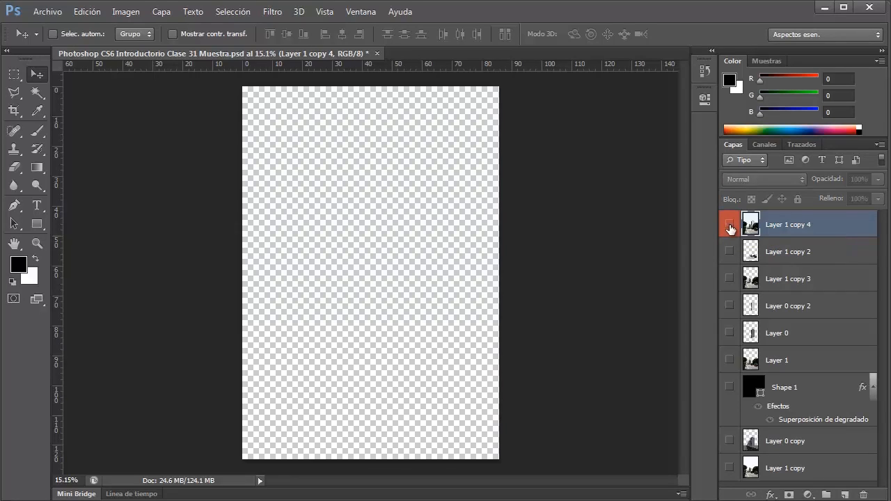
left_click(730, 470)
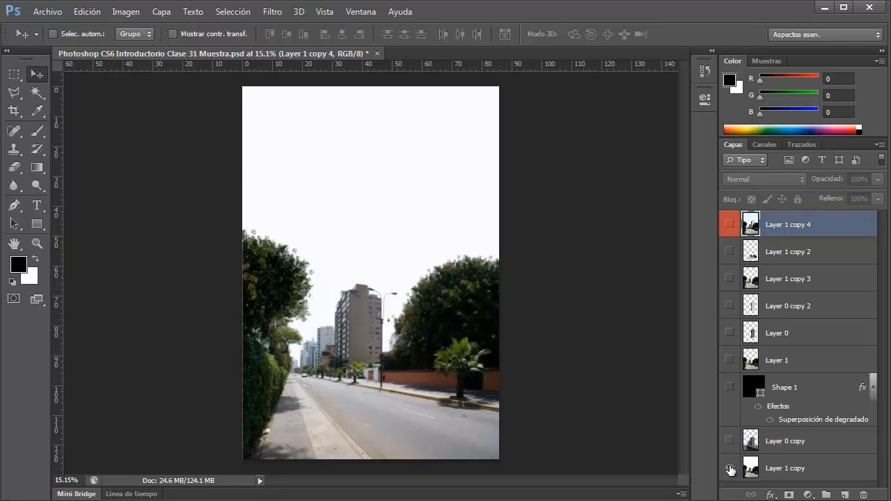
left_click(729, 441)
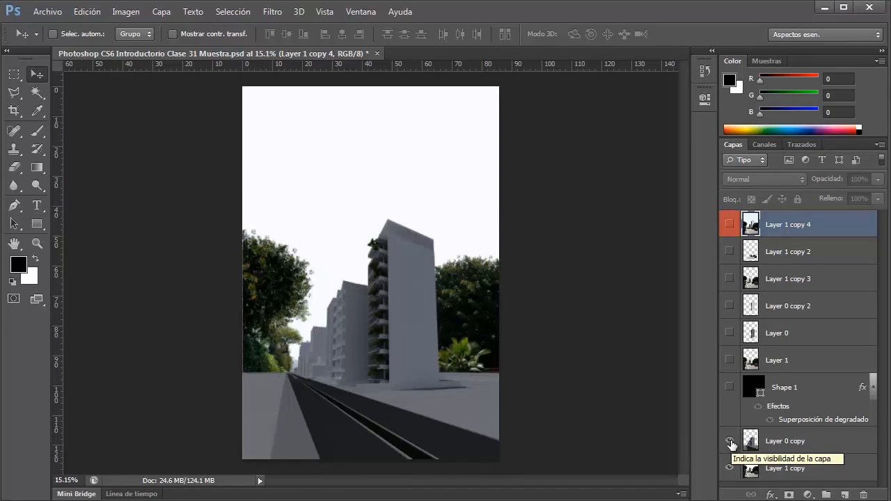
left_click(729, 442)
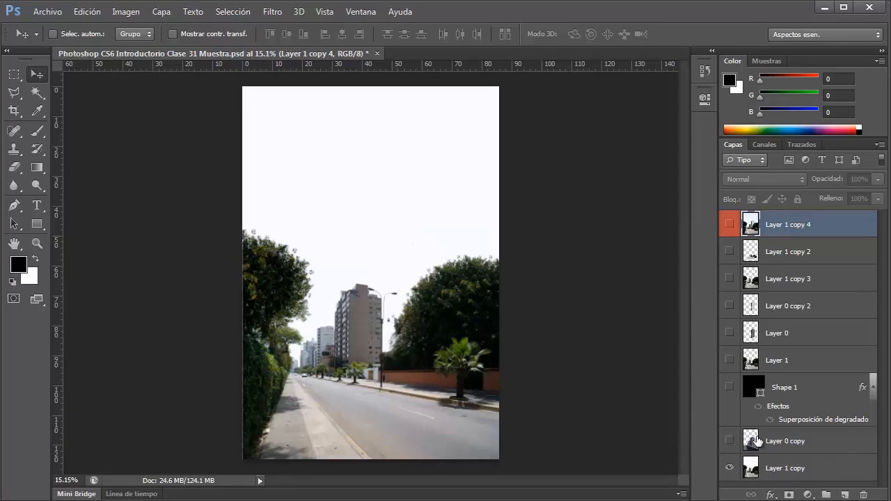
left_click(730, 441)
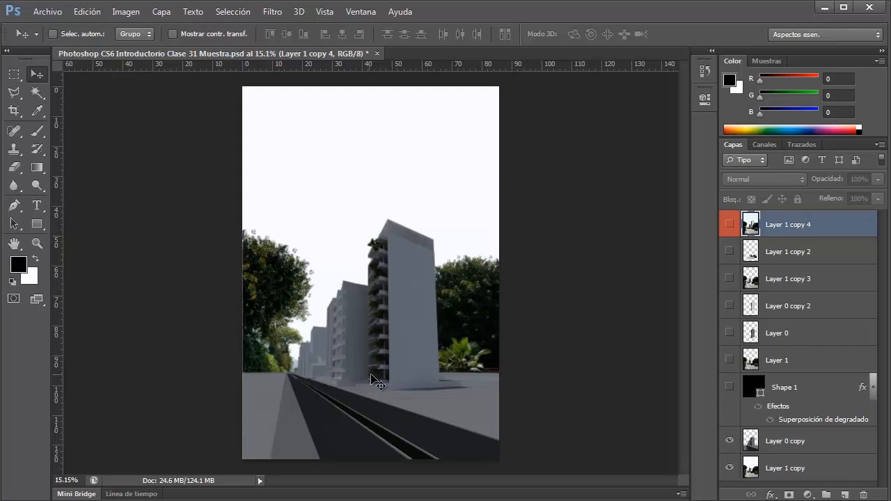
- Lower the opacity of Layer 0 copy to 32% to compare the render's perspective with the street photo
left_click(795, 444)
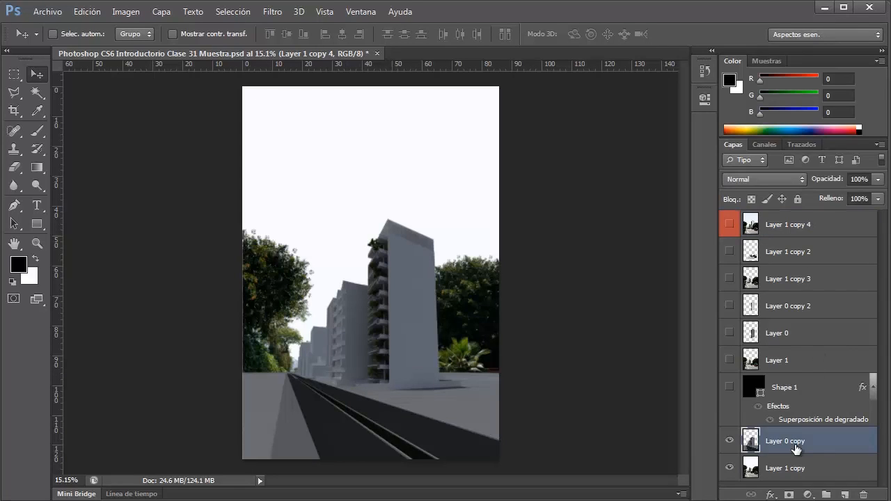
left_click(877, 188)
left_click_drag(877, 194, 831, 195)
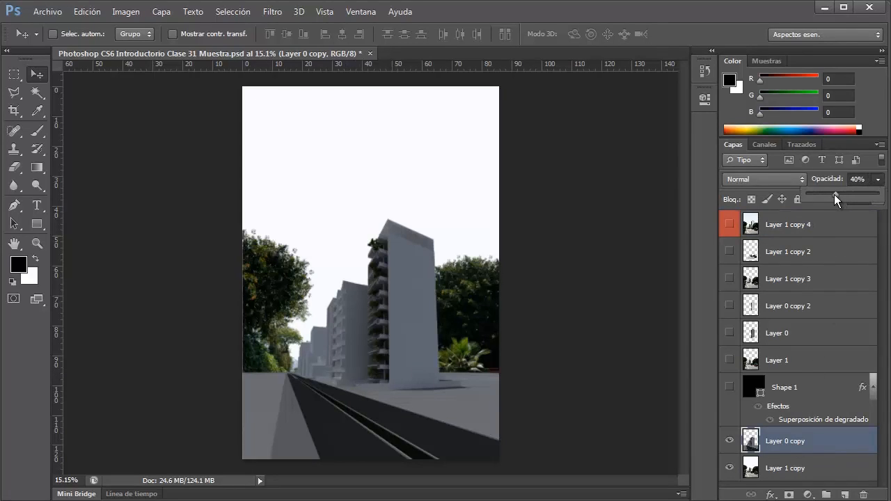
left_click(431, 348)
mouse_move(431, 348)
left_mouse_down()
mouse_move(406, 345)
mouse_move(421, 352)
left_mouse_up()
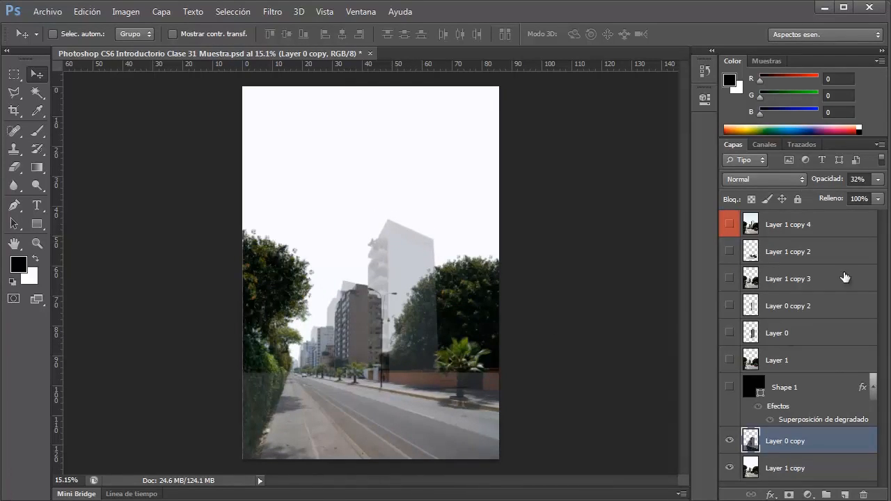
- Restore Layer 0 copy to 100% opacity and hide it
left_click(878, 179)
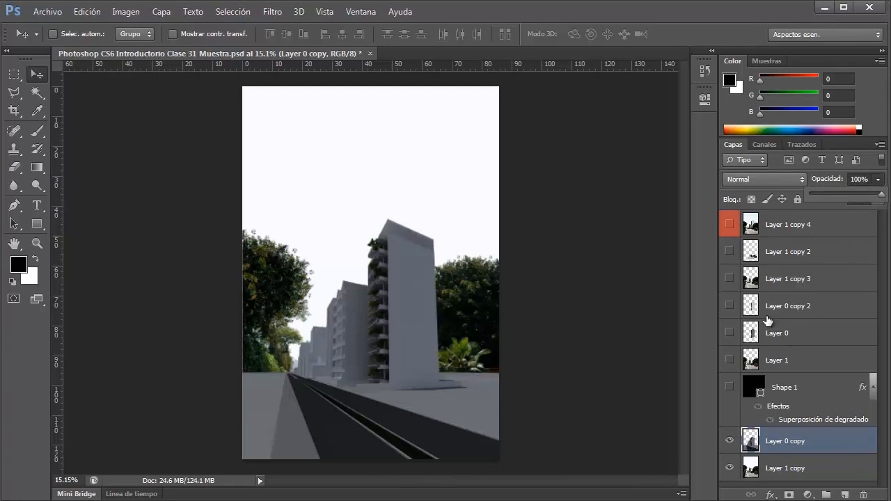
left_click(729, 440)
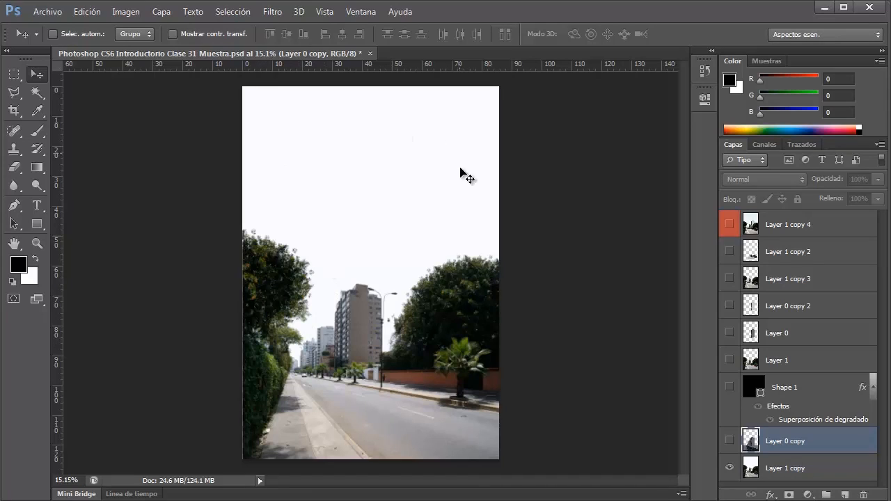
- Select the white sky on Layer 1 copy with the Magic Wand at tolerance 32, contiguous
left_click(780, 465)
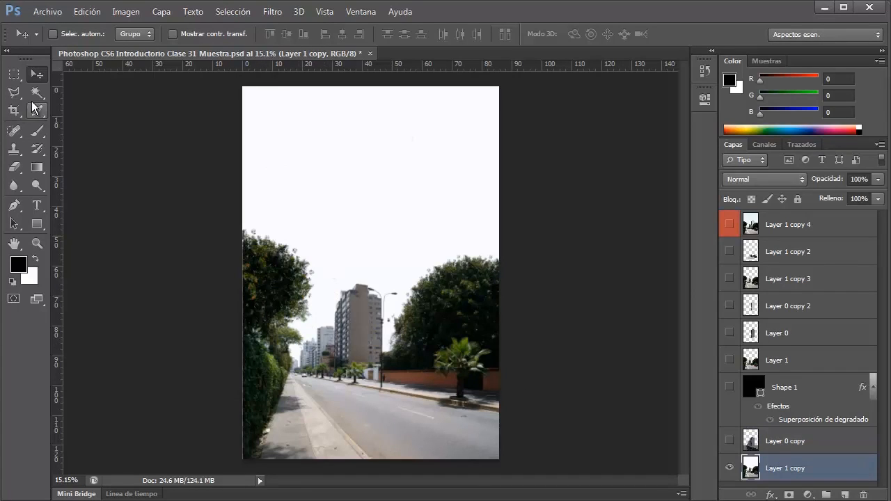
left_click(37, 92)
left_click(378, 174)
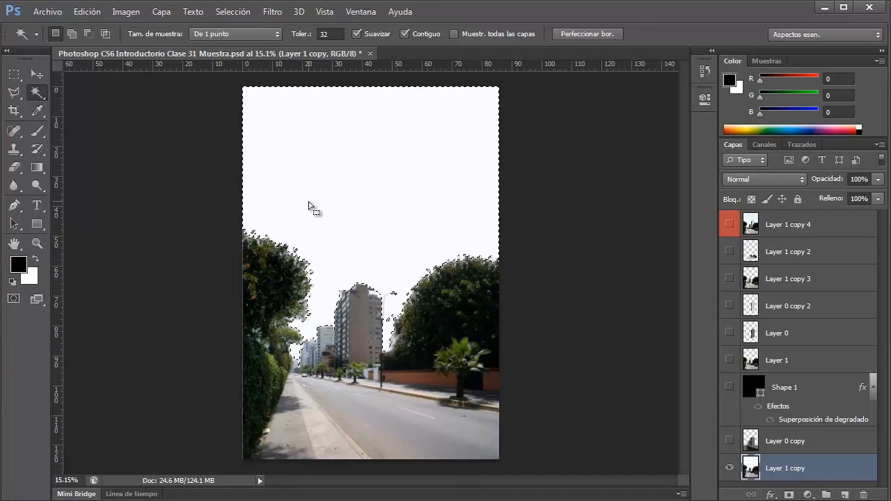
- Duplicate Layer 1 copy under the default name and hide the original layer
right_click(785, 470)
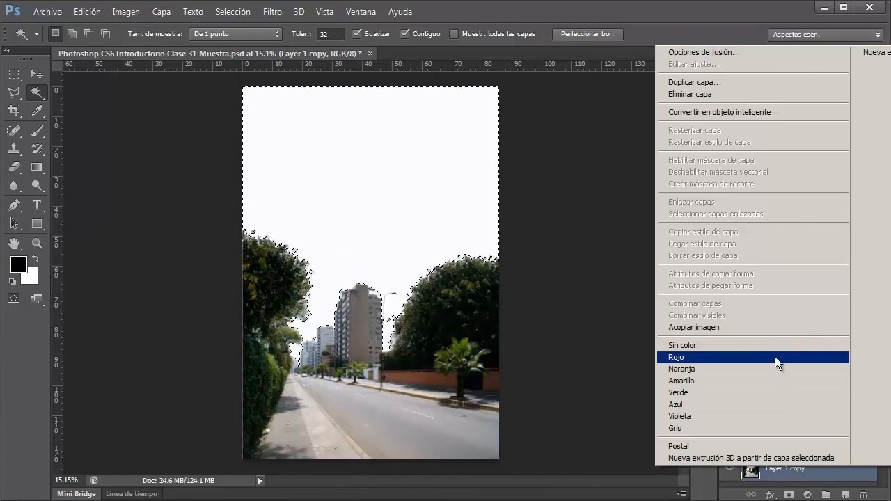
left_click(726, 83)
key("Return")
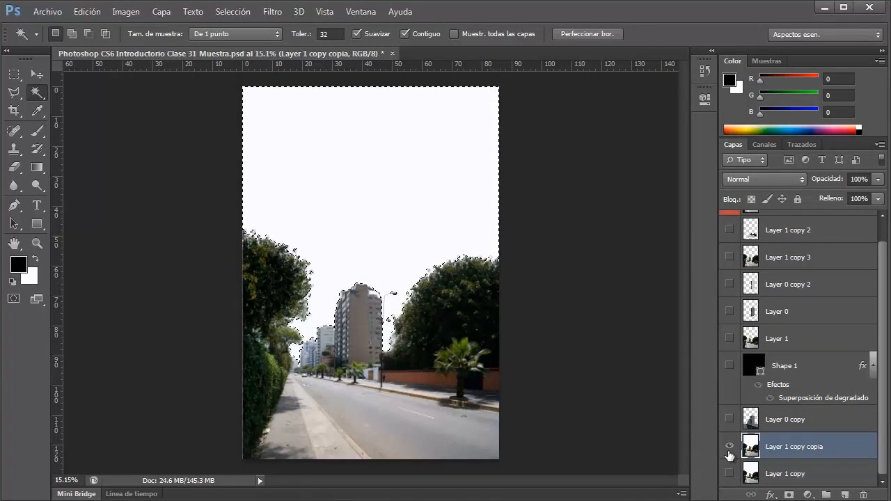
left_click(730, 473)
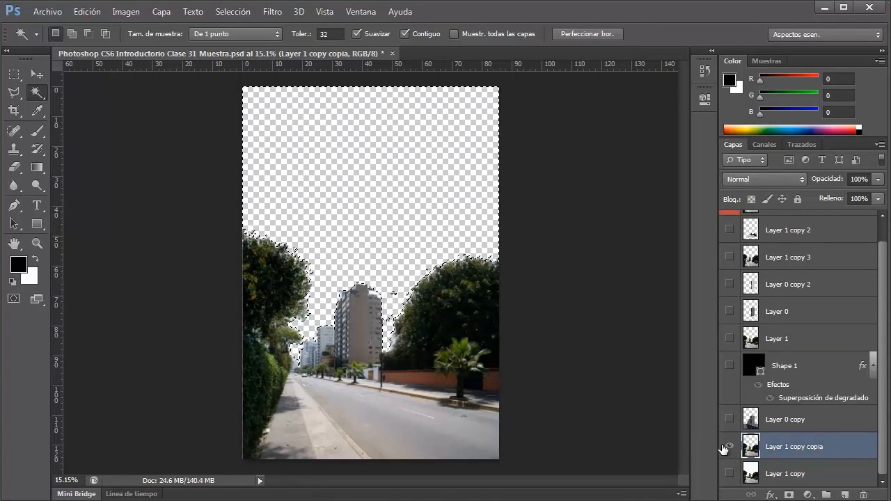
- Delete the selected sky from the duplicated street layer and clear the selection
left_click(14, 75)
left_click(297, 241)
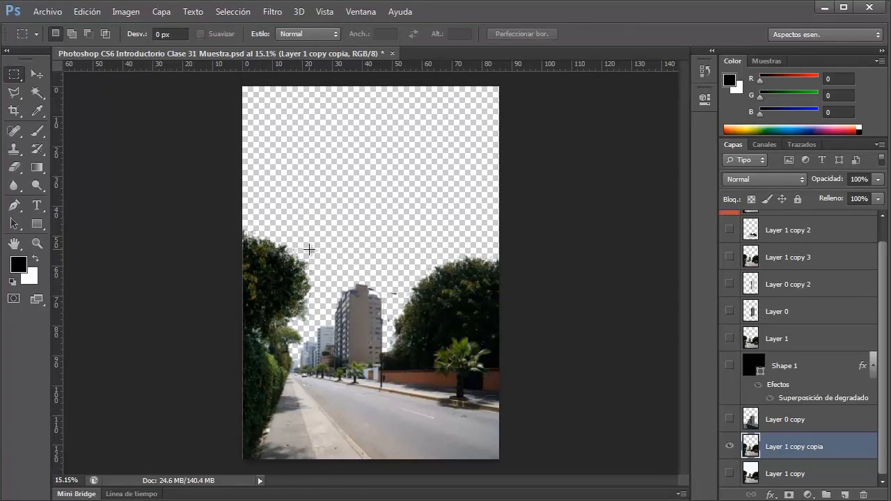
- Erase the stray leaves floating between the lamp post and the large tree using a 32 px Eraser
scroll(389, 327, "up", 10)
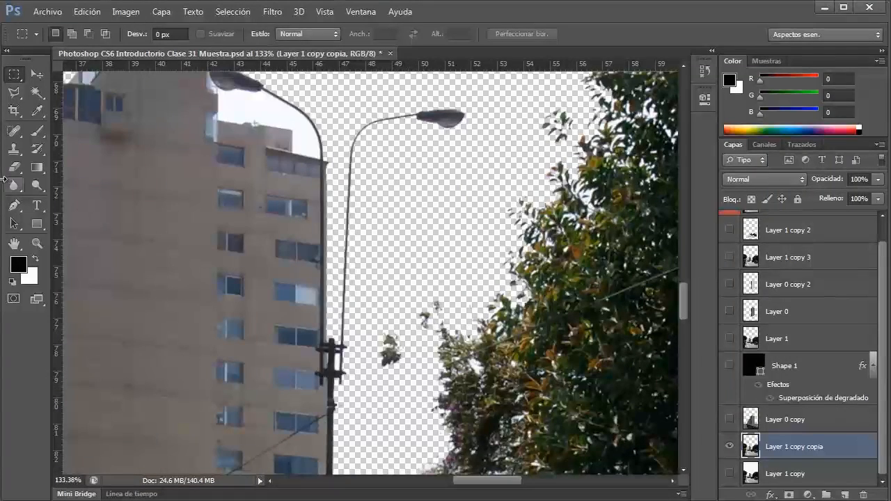
left_click(14, 167)
right_click(399, 330, "alt")
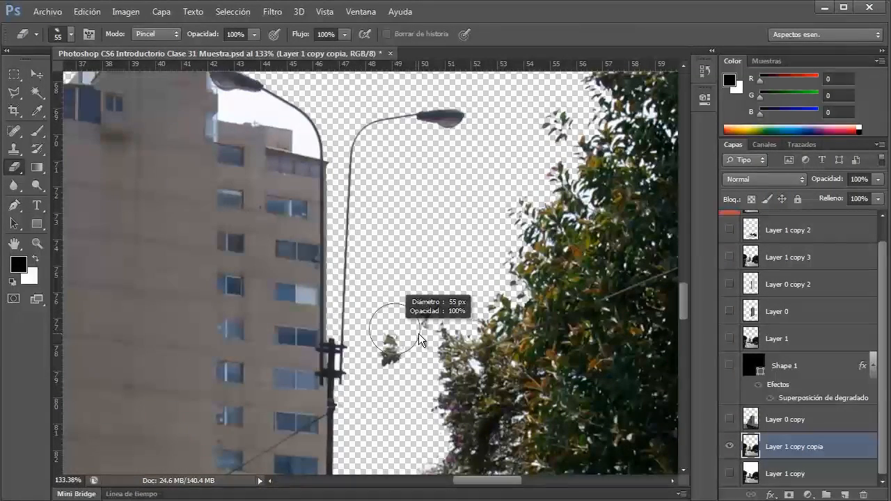
left_click_drag(390, 345, 399, 357)
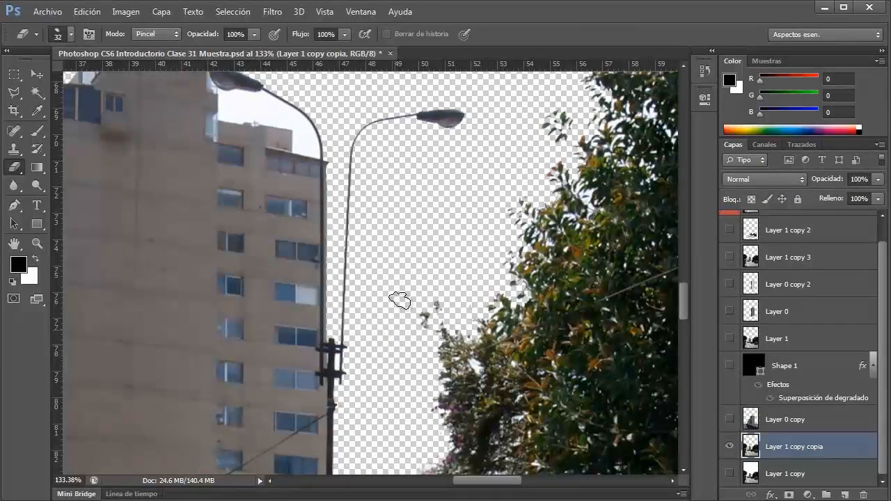
mouse_move(404, 304)
left_mouse_down()
mouse_move(426, 294)
mouse_move(423, 318)
left_mouse_up()
- Give the Eraser a soft round 25 px brush and clean up the area beside the large tree's edge
left_click(70, 34)
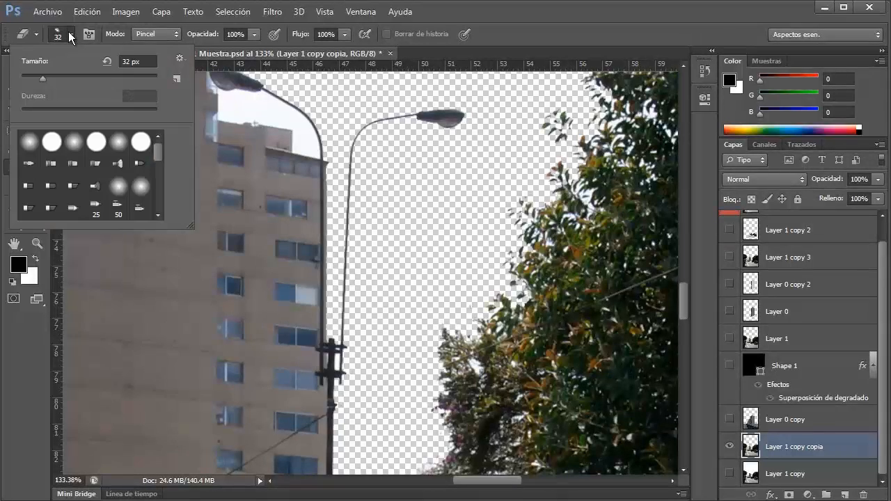
right_click(421, 285, "alt")
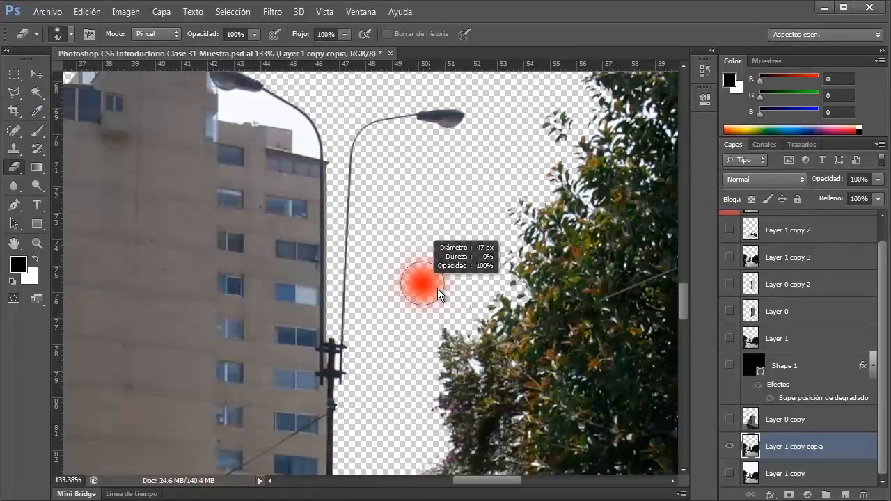
mouse_move(474, 238)
left_mouse_down()
mouse_move(513, 206)
mouse_move(536, 202)
mouse_move(487, 215)
left_mouse_up()
scroll(427, 243, "down", 6)
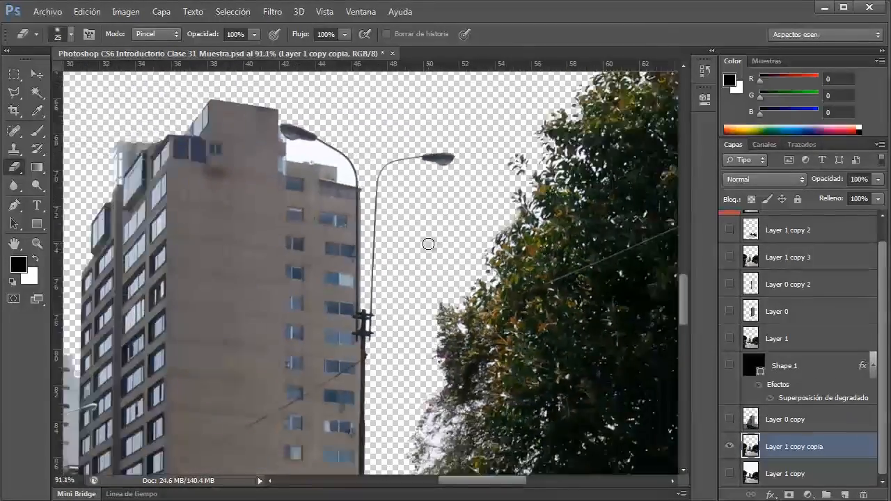
scroll(226, 338, "down", 5)
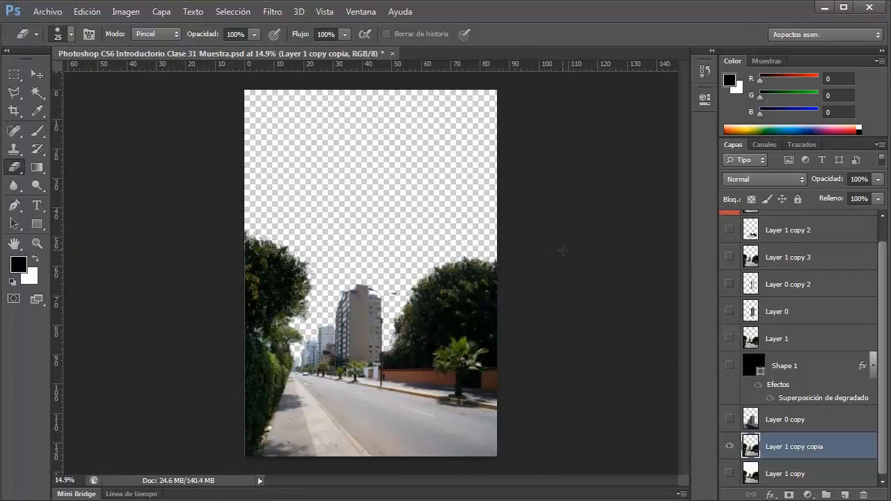
- Hide Layer 1 copy copia, show Layer 1 instead, and inspect its cut-out edges around the trees and buildings
left_click(729, 447)
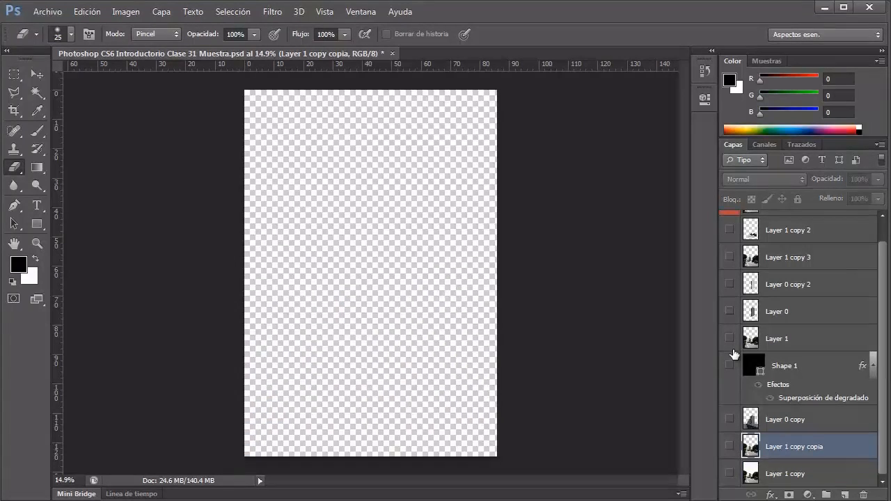
left_click(729, 338)
scroll(327, 386, "up", 5)
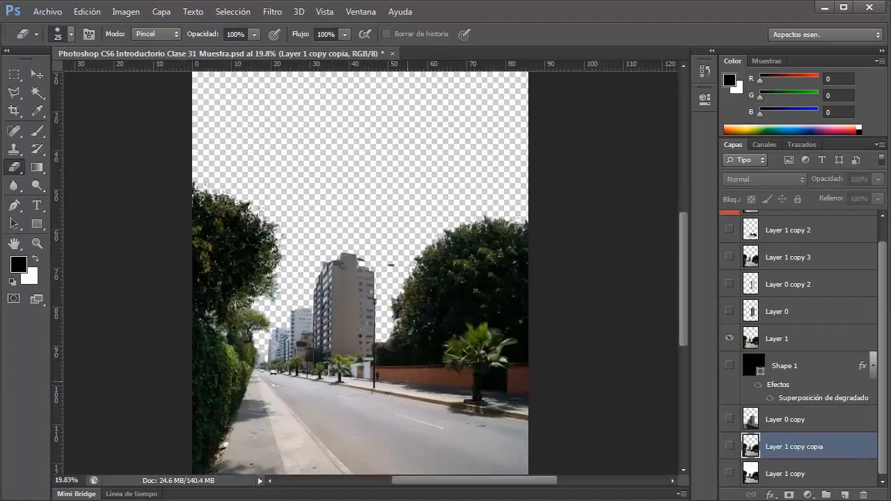
scroll(317, 292, "up", 3)
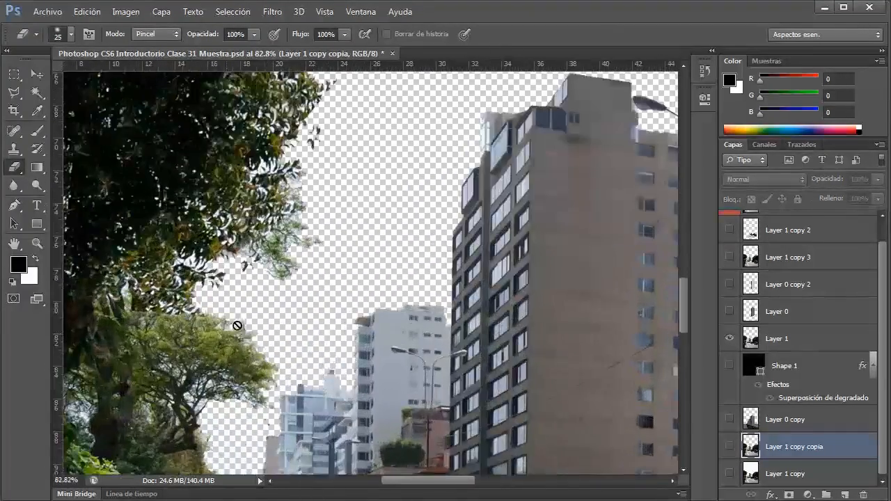
scroll(294, 313, "down", 4)
scroll(298, 309, "down", 4)
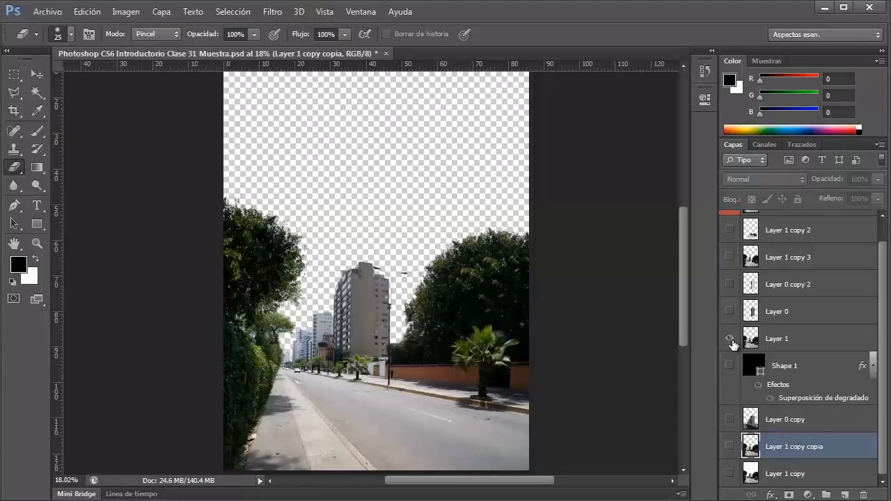
- Draw a black rectangle about 2715 × 3346 px over the upper canvas with Layer 1 hidden, and delete it
left_click(730, 339)
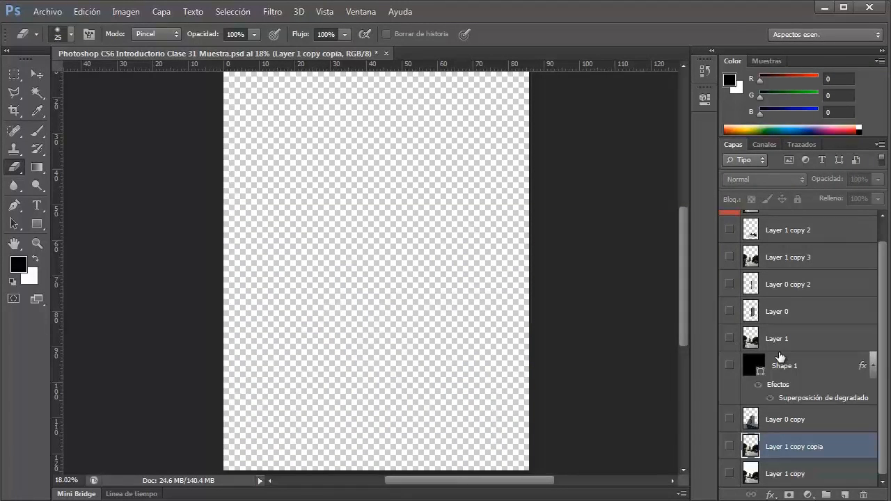
left_click(785, 365)
scroll(338, 320, "down", 1)
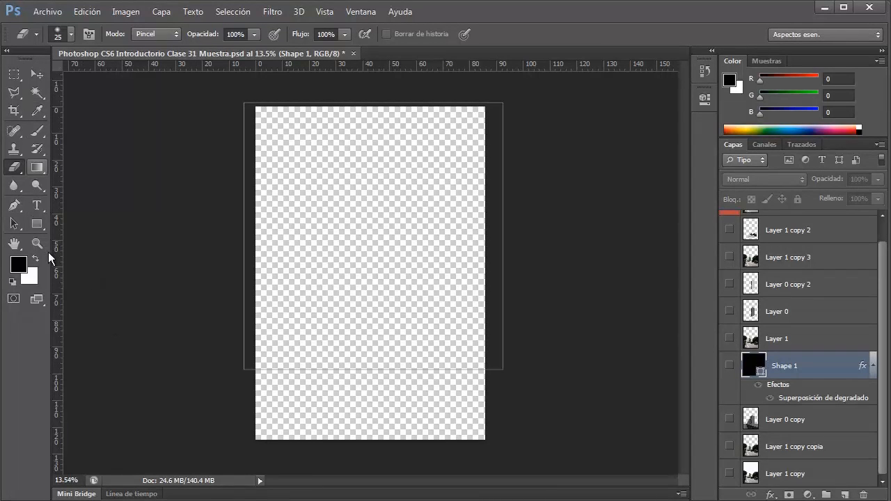
left_click(37, 224)
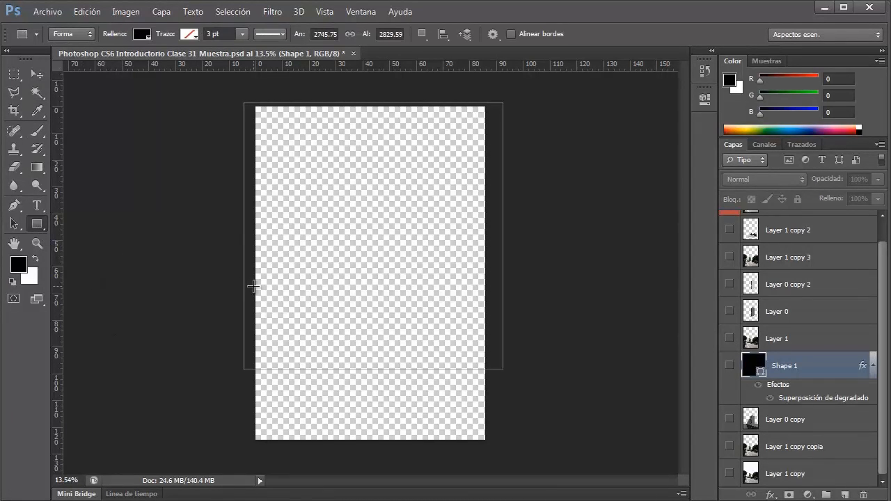
mouse_move(254, 94)
left_mouse_down()
mouse_move(404, 302)
mouse_move(511, 409)
left_mouse_up()
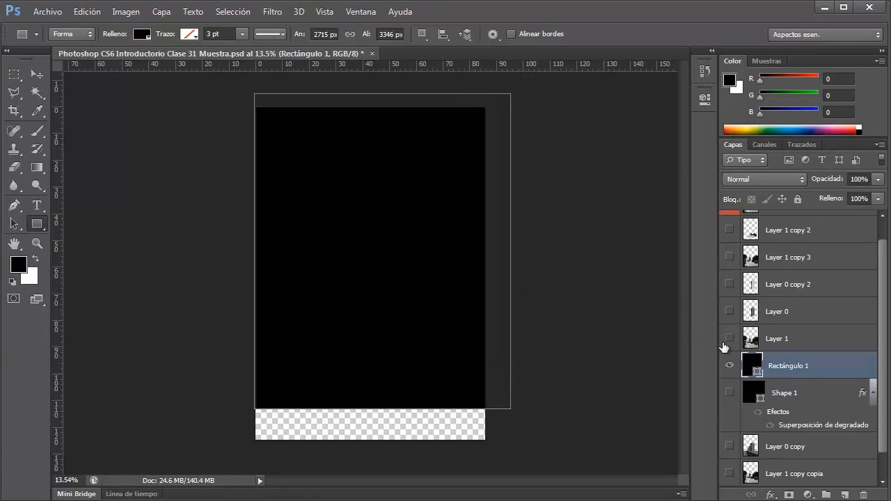
left_click(729, 365)
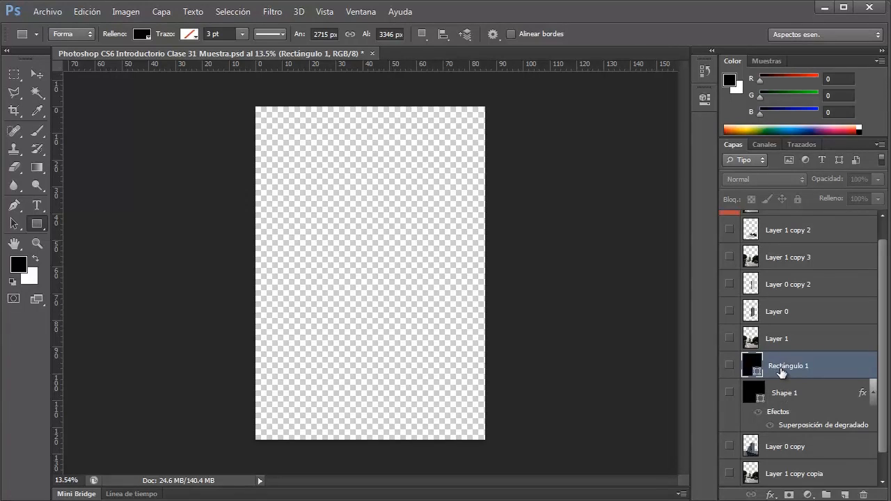
key("Delete")
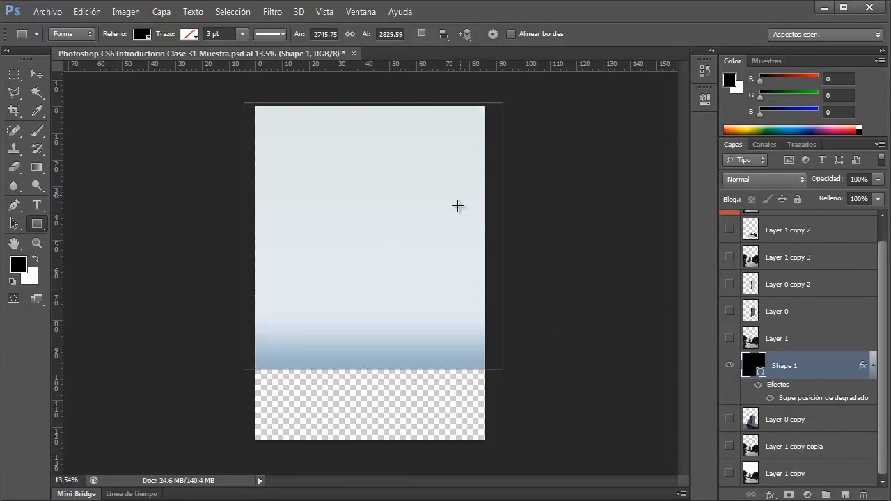
- Compare Shape 1 with and without its layer effects and look through the available layer styles
left_click(758, 385)
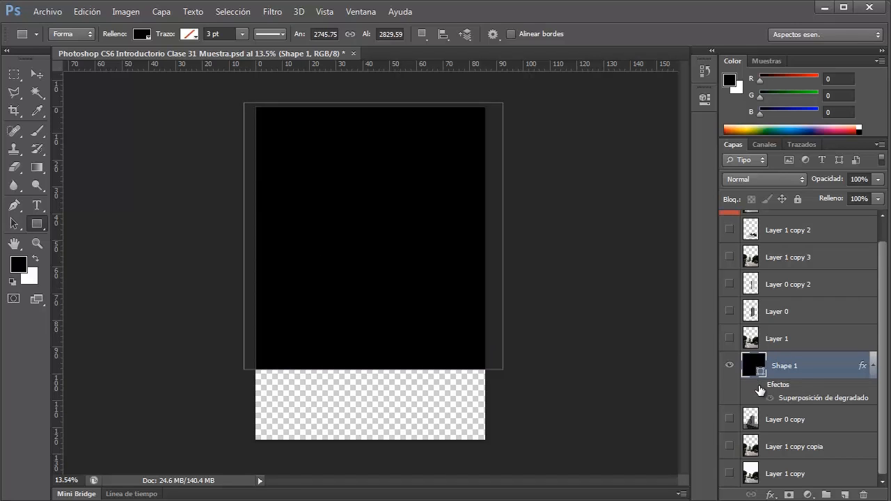
left_click(758, 387)
left_click(774, 495)
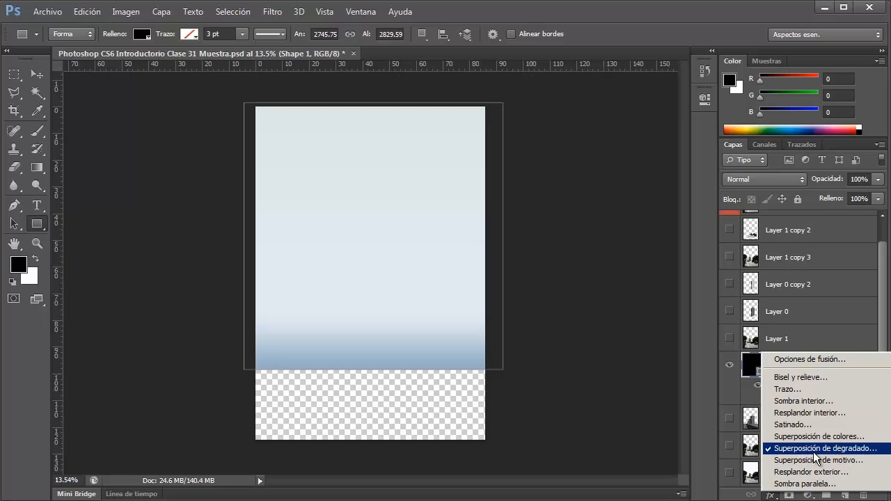
left_click(798, 334)
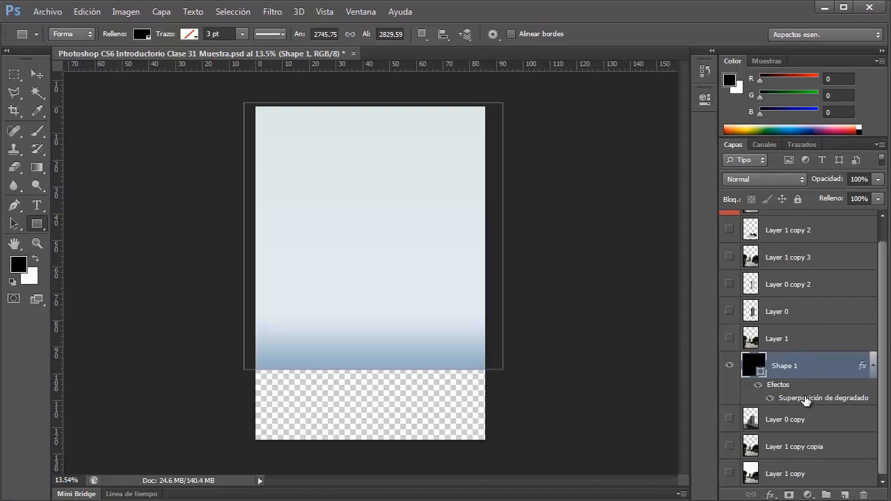
- Examine Shape 1's Gradient Overlay settings and the colour stops of its gradient in the Gradient Editor
double_click(805, 398)
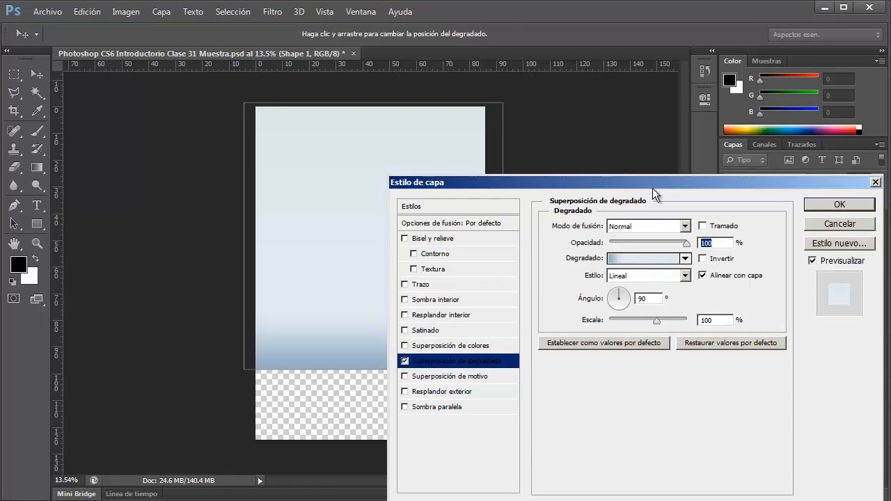
left_click_drag(652, 183, 499, 126)
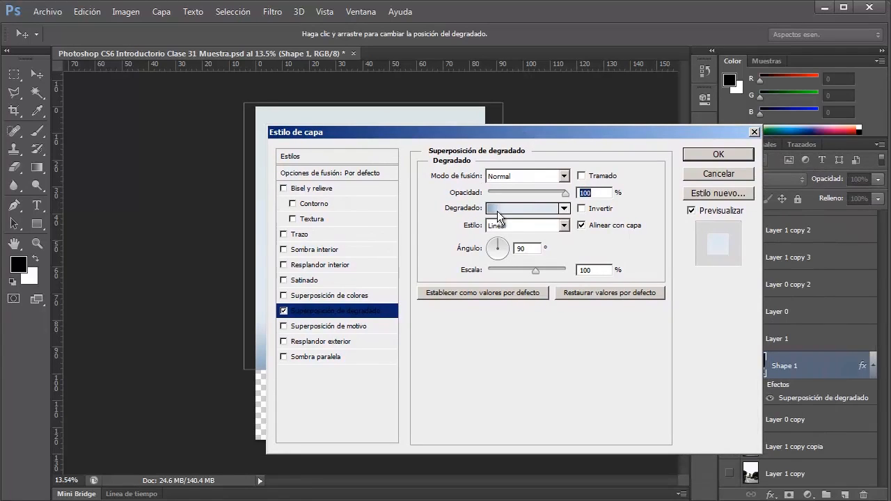
left_click(508, 211)
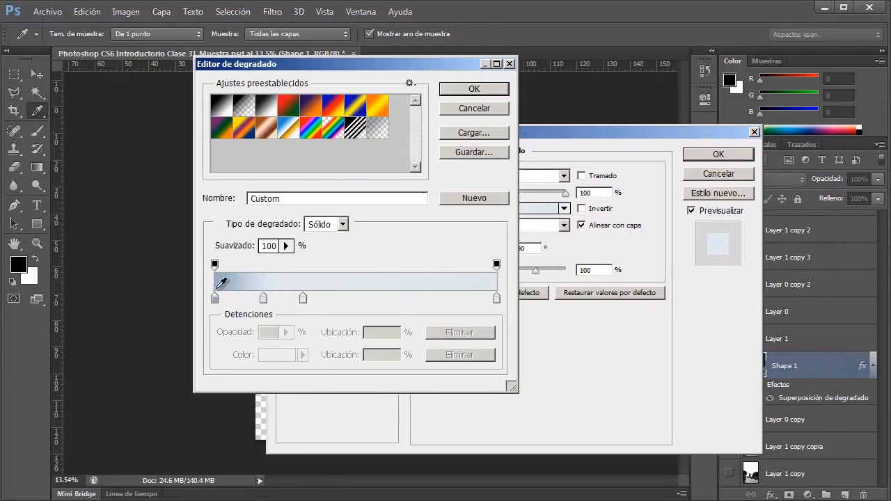
left_click(510, 64)
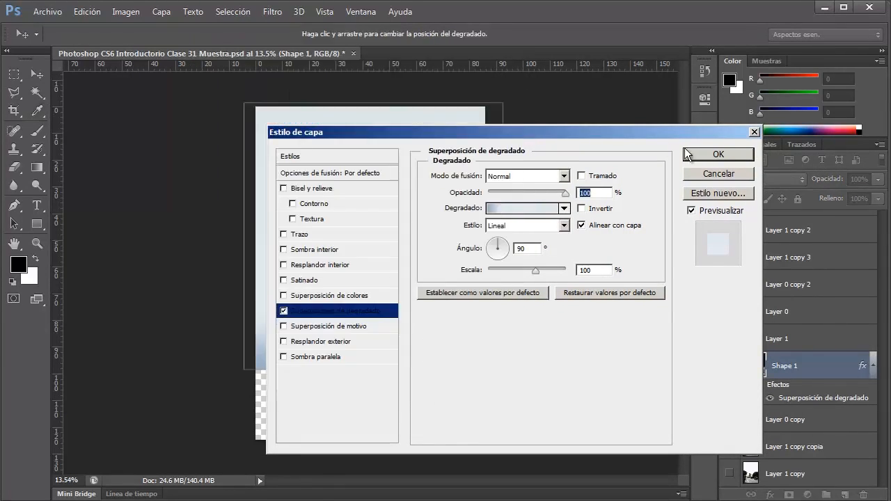
left_click(716, 155)
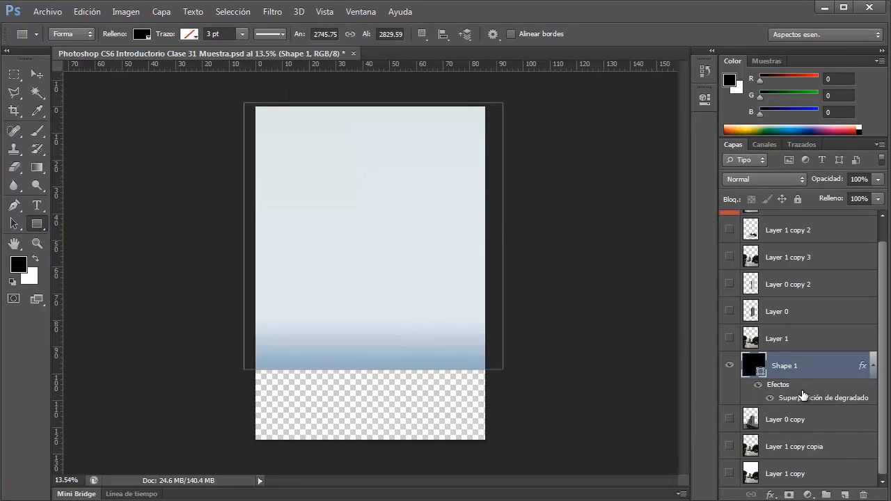
- Show Layer 1 over the gradient sky and check the cut-out edges of the trees and buildings
left_click(729, 338)
scroll(307, 349, "up", 11)
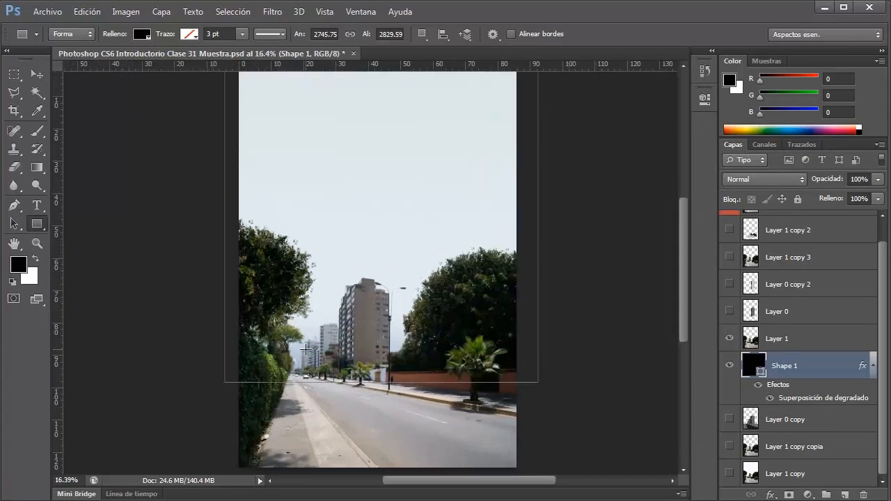
scroll(240, 423, "up", 1)
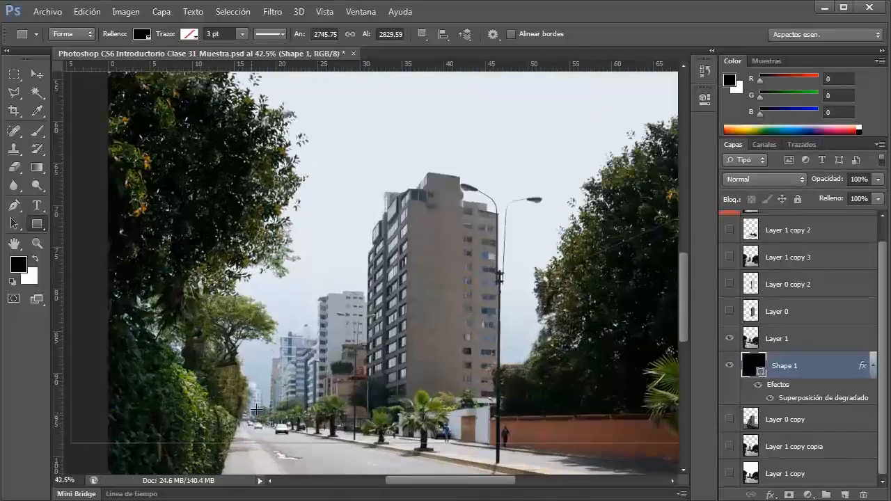
scroll(278, 383, "down", 11)
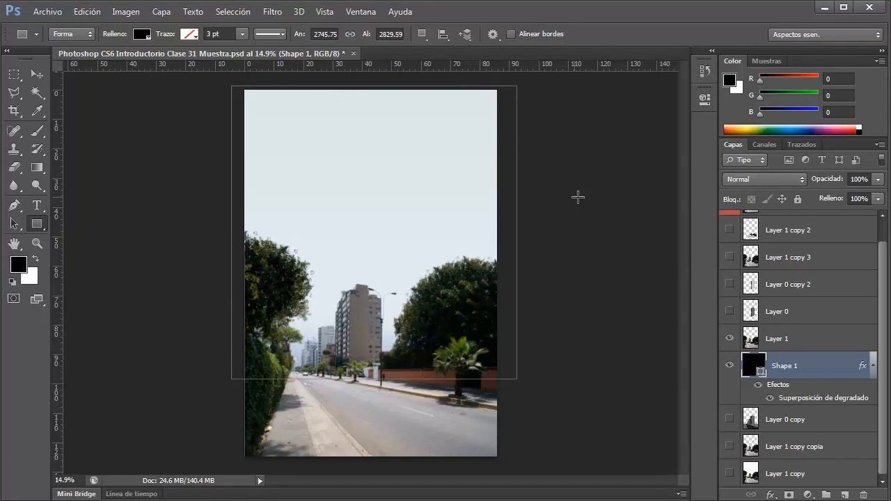
- Compare the rendered building in Layer 0 with the version in Layer 0 copy 2 by showing each alone
left_click(735, 314)
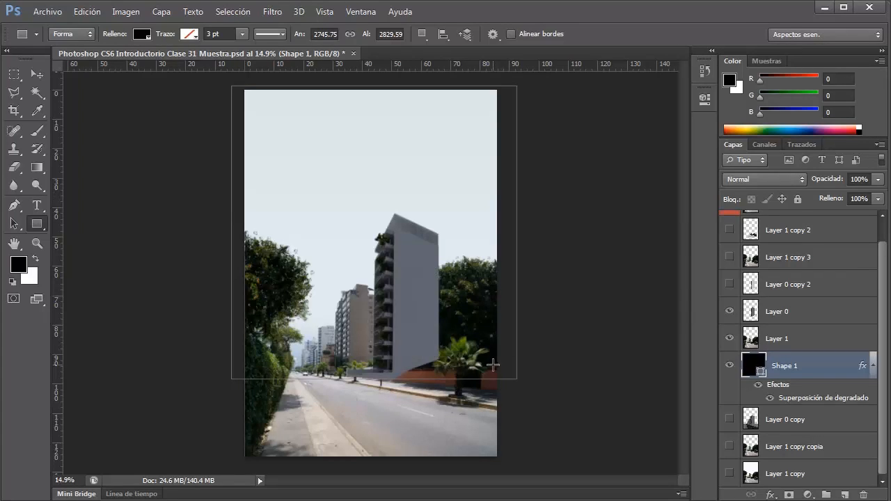
left_click(789, 424)
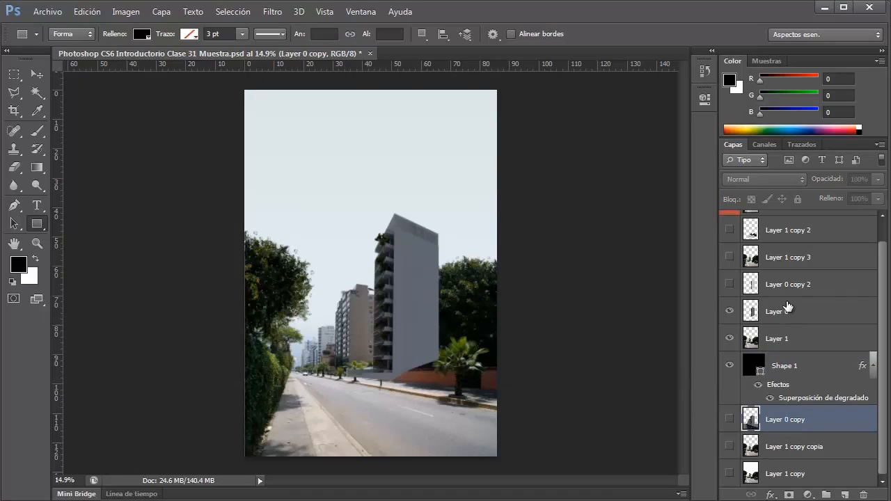
left_click(729, 312)
left_click(730, 284)
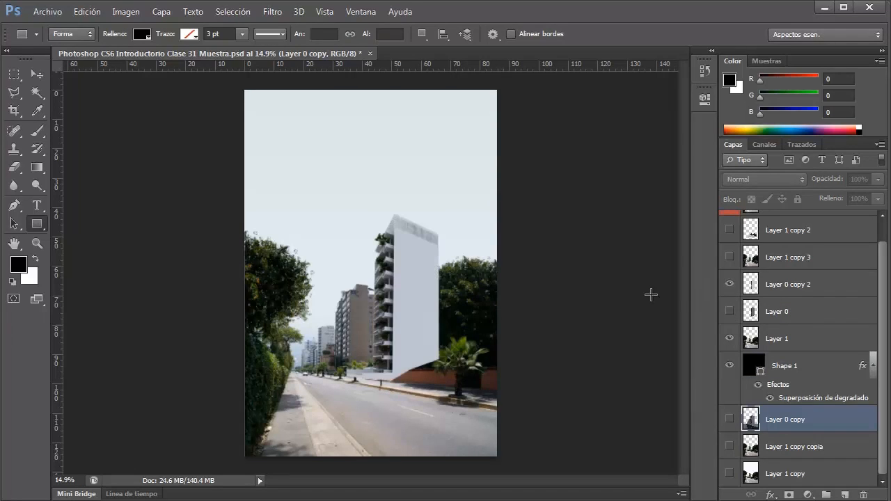
scroll(343, 321, "up", 3)
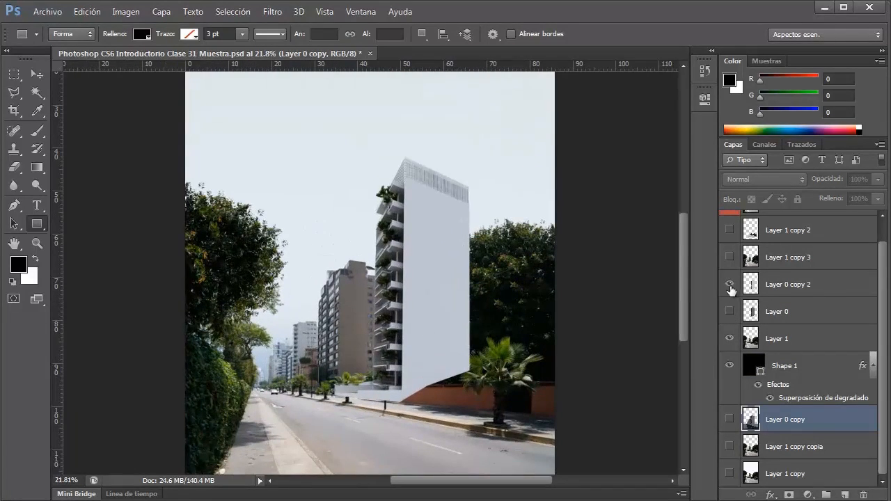
left_click(730, 284)
- Show Layer 0, duplicate it with the default name, and hide the original
left_click(771, 311)
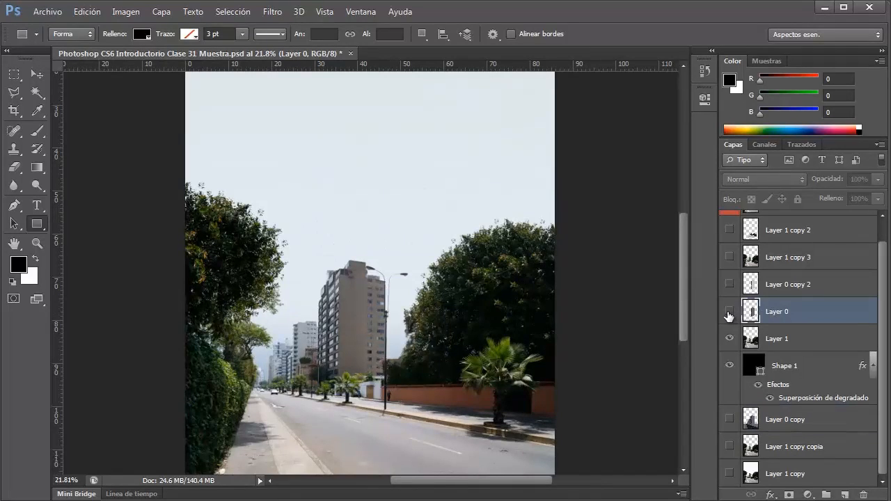
left_click(729, 311)
right_click(786, 308)
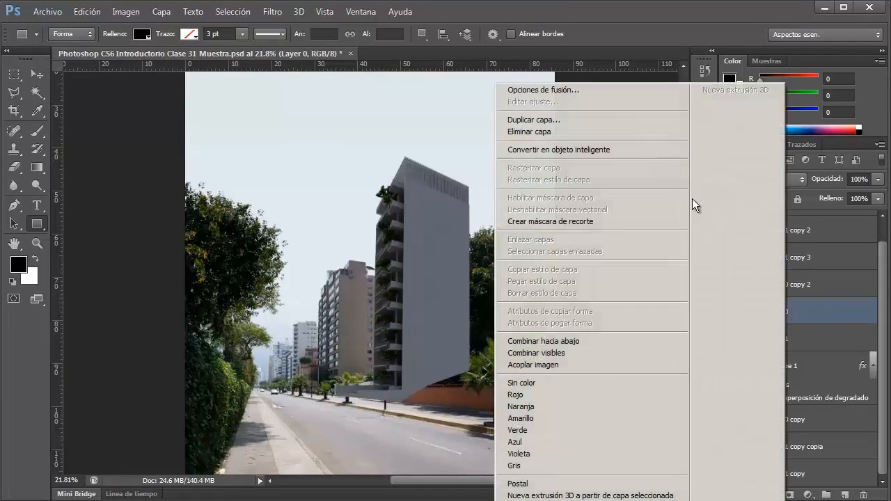
left_click(615, 120)
left_click(571, 159)
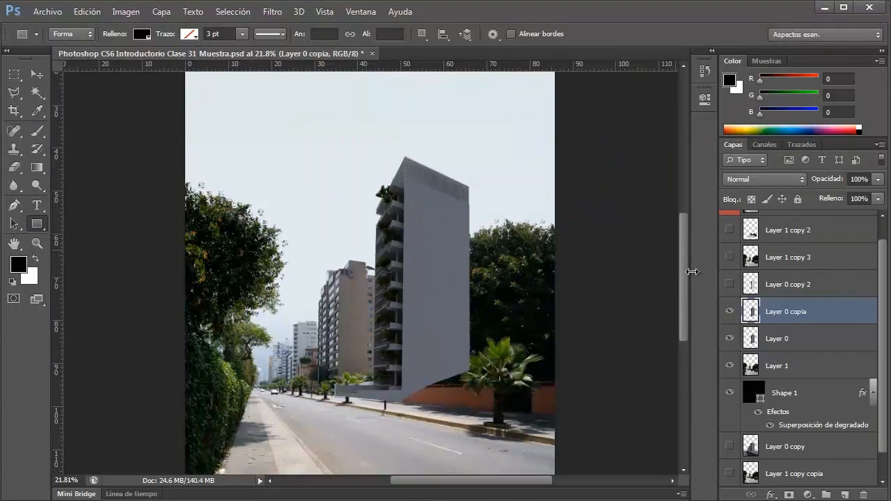
left_click(729, 338)
- Try brightening the duplicated building layer with Brightness/Contrast at brightness 89 and contrast 0
scroll(355, 270, "down", 1)
scroll(175, 93, "down", 1)
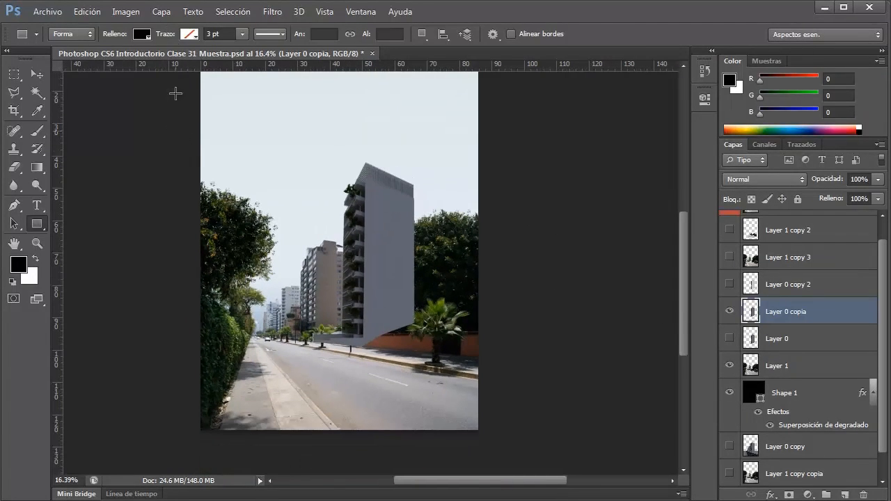
left_click(126, 12)
mouse_move(139, 49)
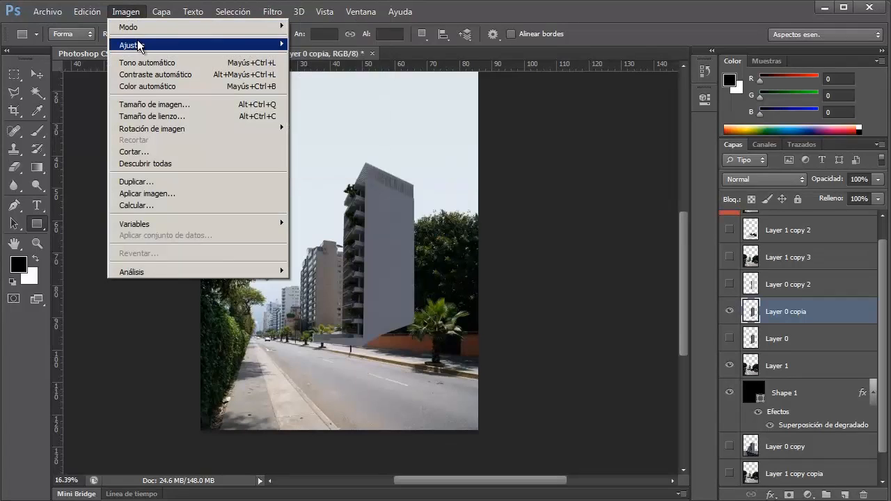
left_click(325, 44)
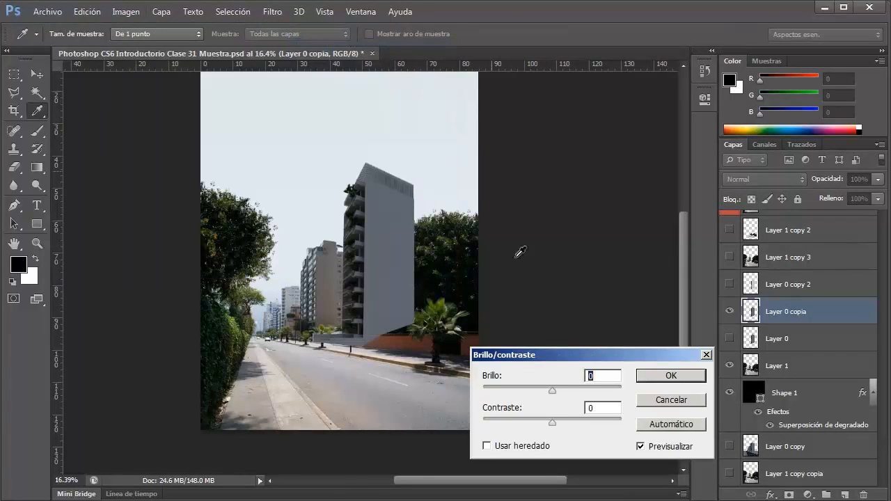
left_click_drag(554, 389, 594, 401)
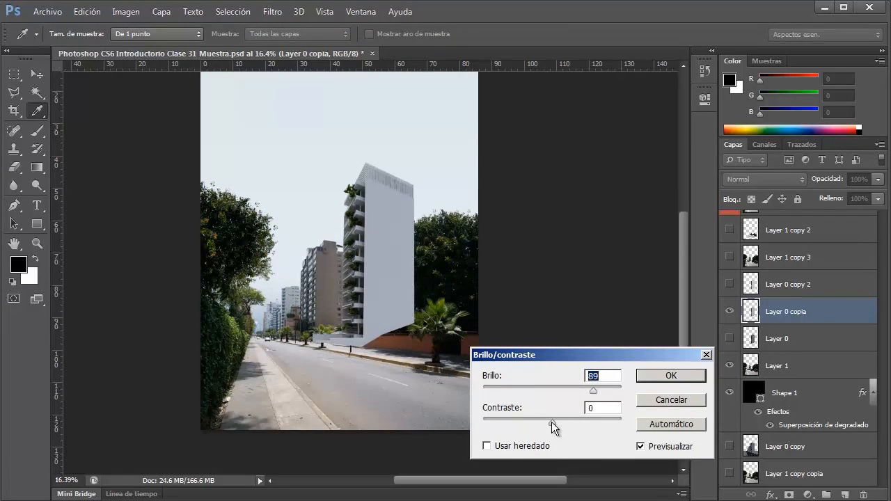
mouse_move(551, 422)
left_mouse_down()
mouse_move(603, 428)
mouse_move(501, 427)
mouse_move(551, 422)
left_mouse_up()
left_click(665, 400)
key("u")
- Try an S-shaped RGB curve on the duplicated building, with the shadow point at input 66, output 51 and the highlights raised
scroll(209, 279, "up", 1)
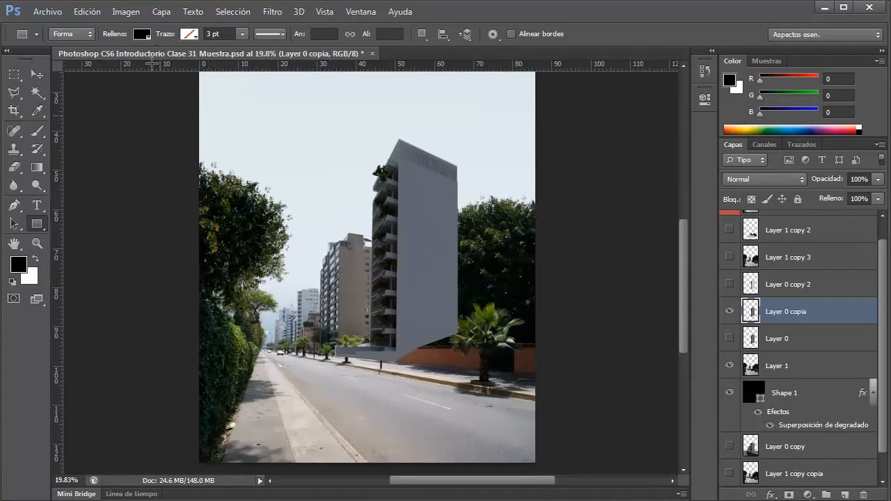
left_click(142, 12)
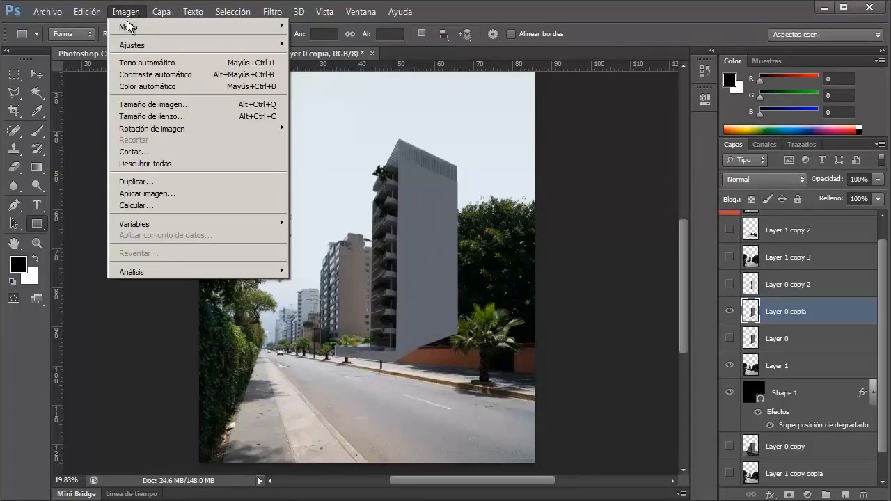
mouse_move(131, 44)
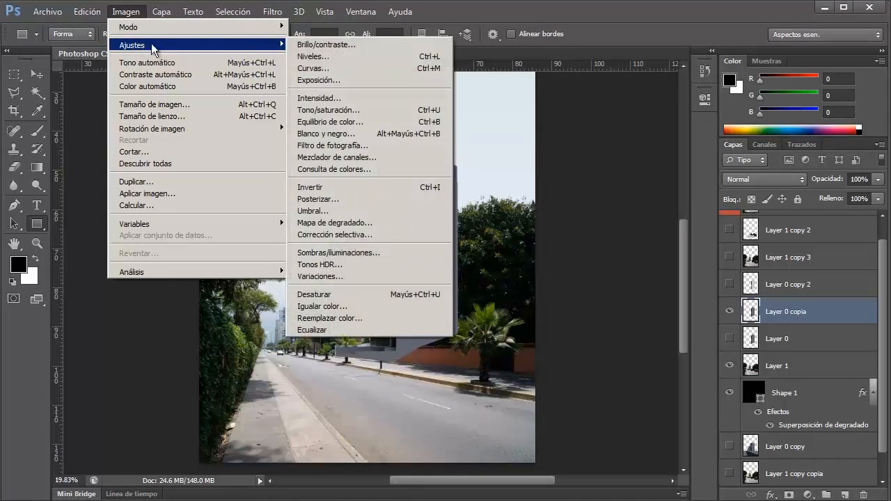
left_click(350, 68)
left_click_drag(704, 129, 607, 129)
left_click_drag(592, 325, 595, 331)
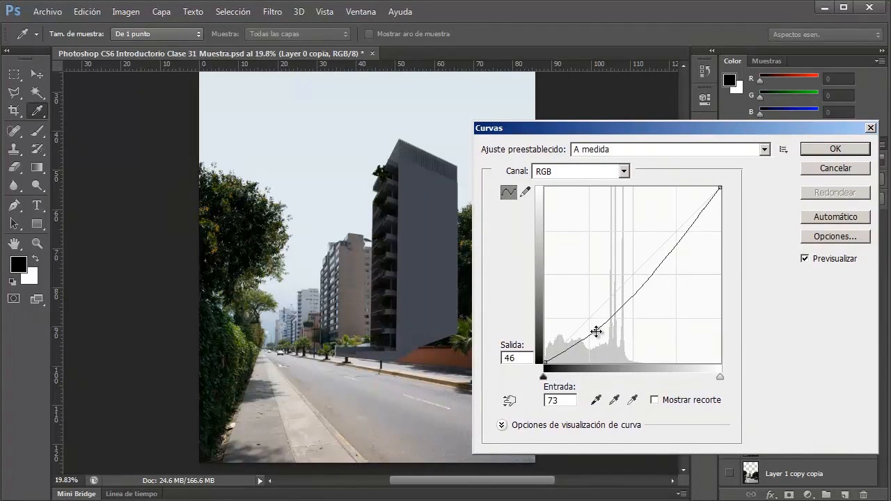
left_click_drag(653, 274, 665, 228)
mouse_move(594, 330)
left_mouse_down()
mouse_move(570, 298)
mouse_move(593, 319)
mouse_move(590, 328)
left_mouse_up()
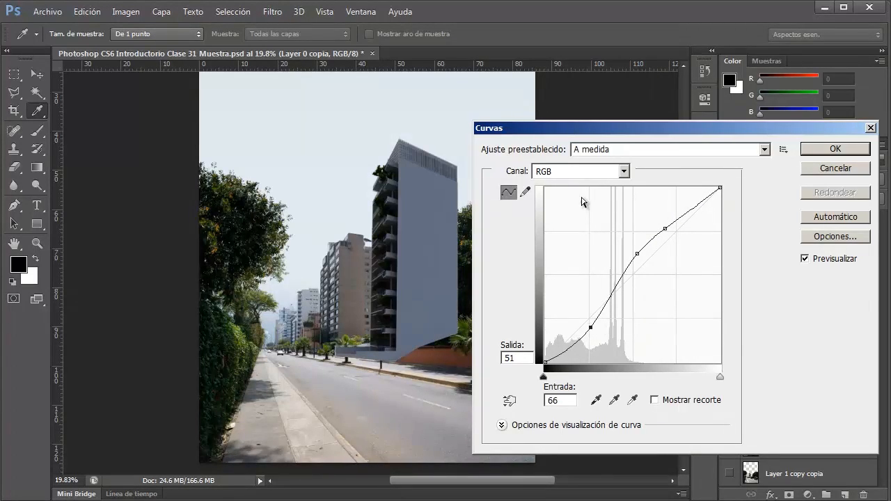
left_click(579, 174)
left_click(596, 173)
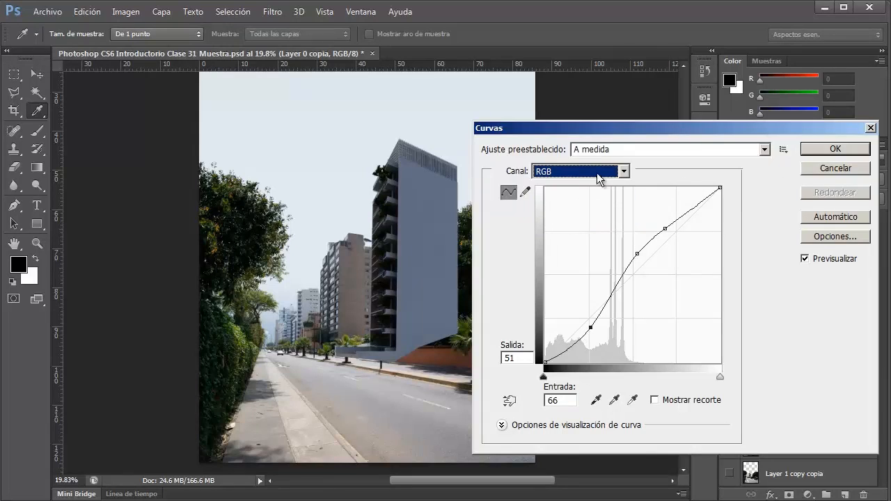
left_click(824, 169)
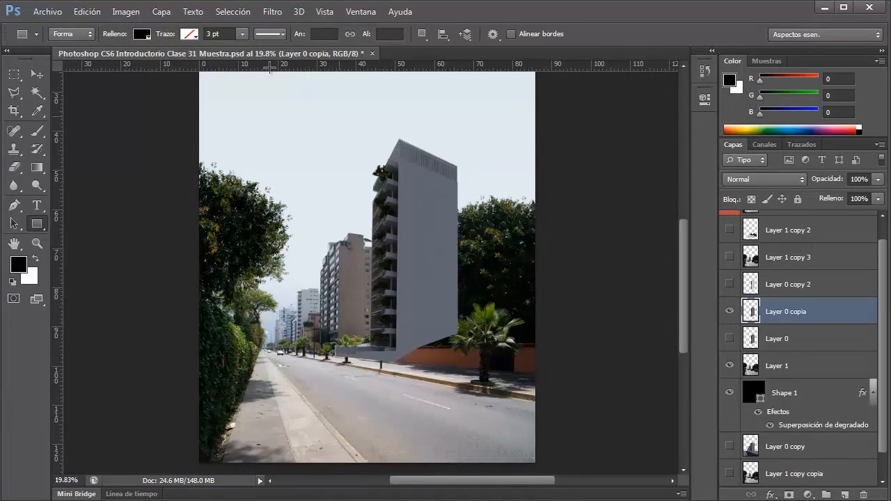
- Try brightening the duplicated building layer with Brightness/Contrast at brightness 117 and contrast 0
left_click(128, 13)
mouse_move(143, 46)
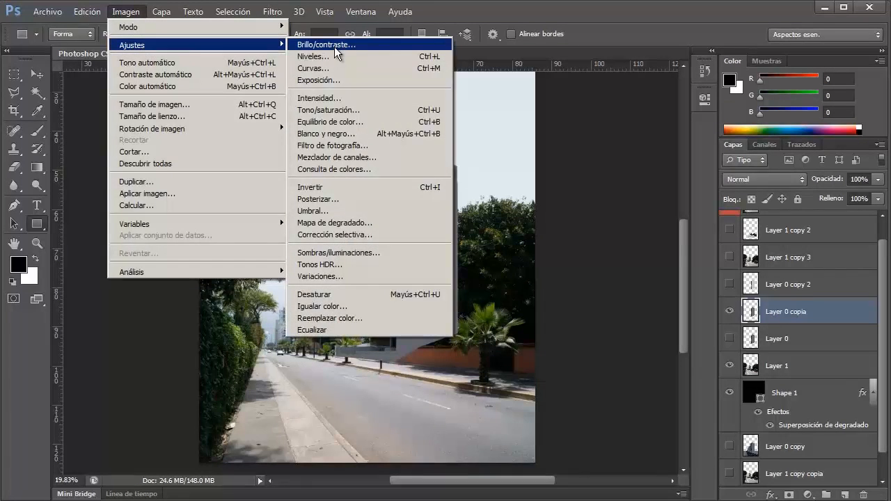
left_click(335, 49)
left_click_drag(552, 391, 605, 408)
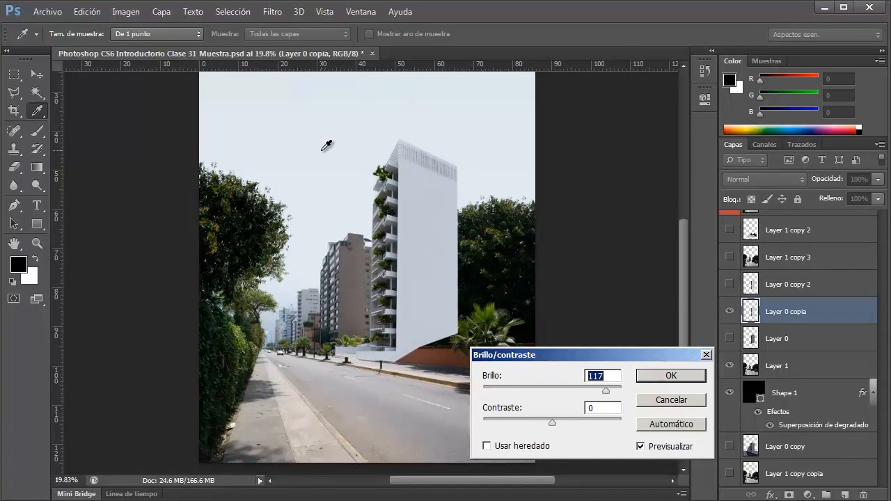
left_click(660, 404)
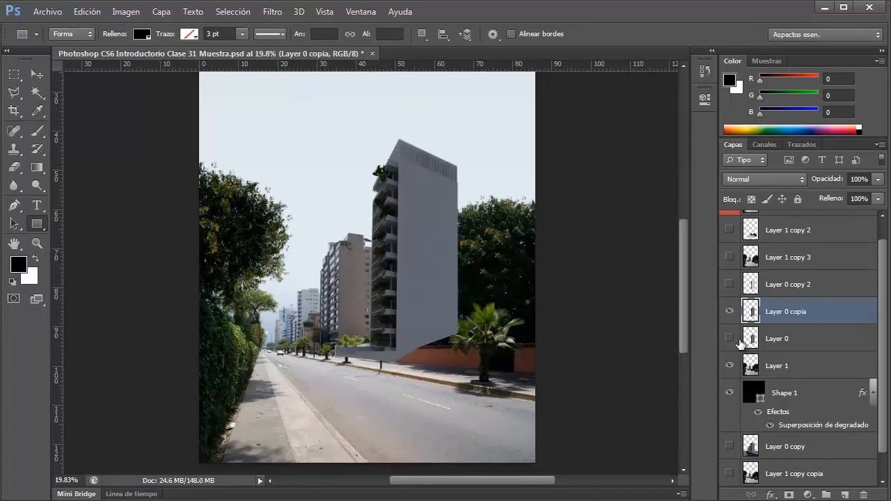
- Isolate Layer 1 copy 3 by showing it and hiding the building layers, Layer 1 and the Shape 1 sky
left_click(731, 312)
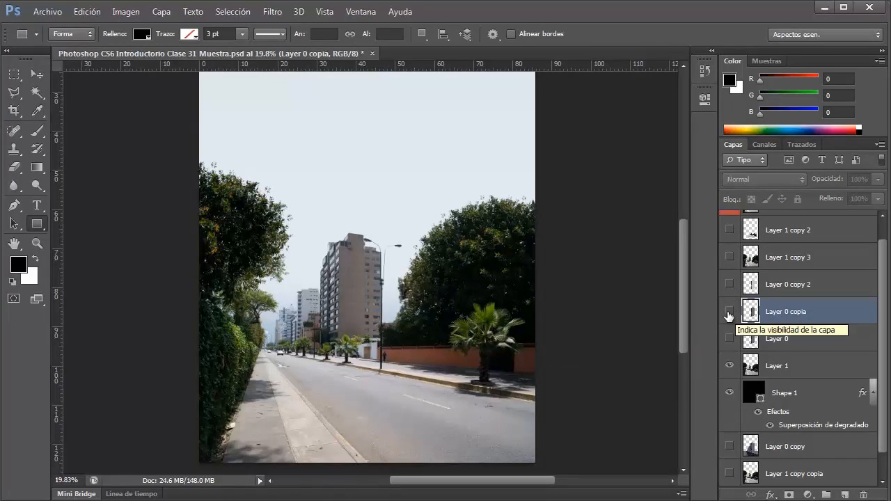
left_click(730, 286)
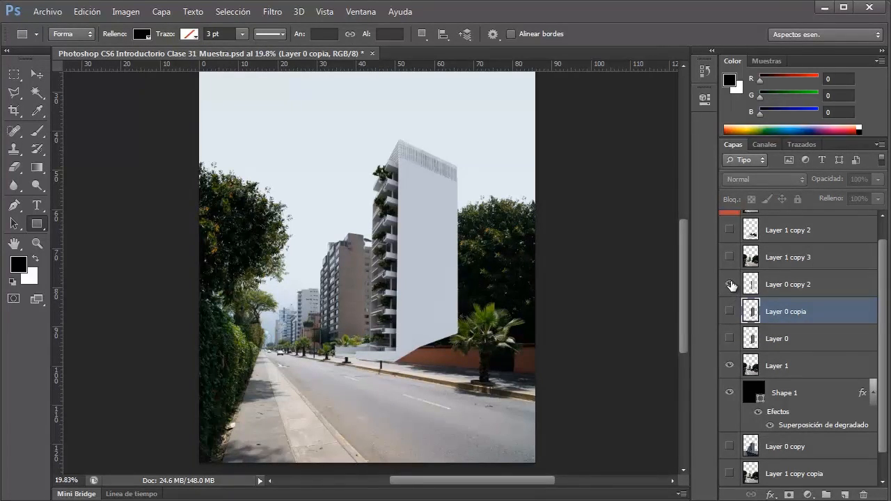
left_click(730, 284)
left_click(729, 257)
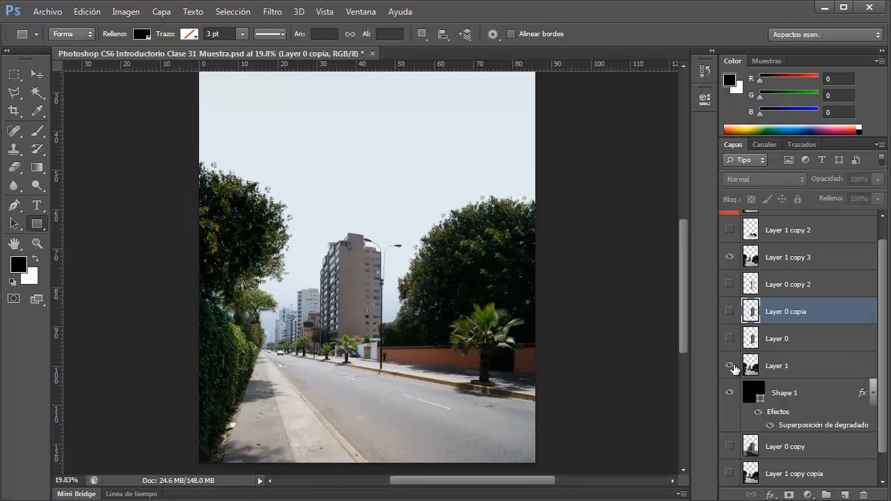
left_click(729, 366)
left_click(730, 392)
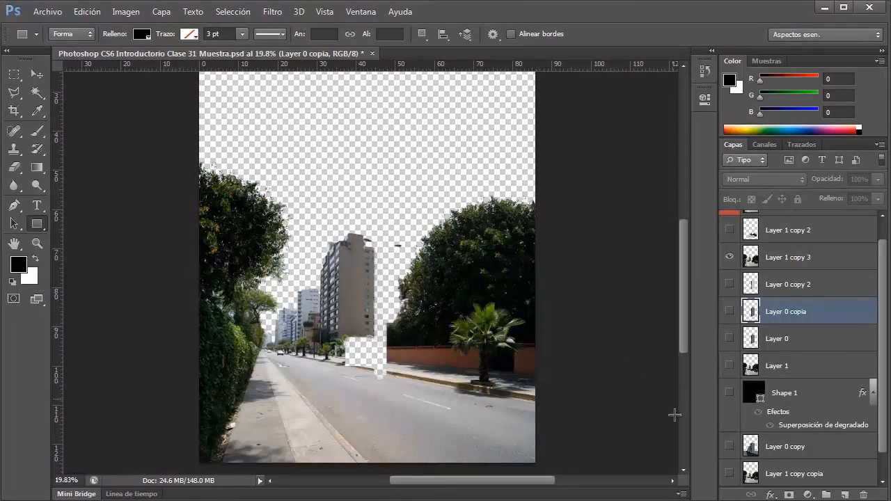
- Examine the erased areas around the lamp post and the base of the building in Layer 1 copy 3
scroll(724, 357, "up", 1)
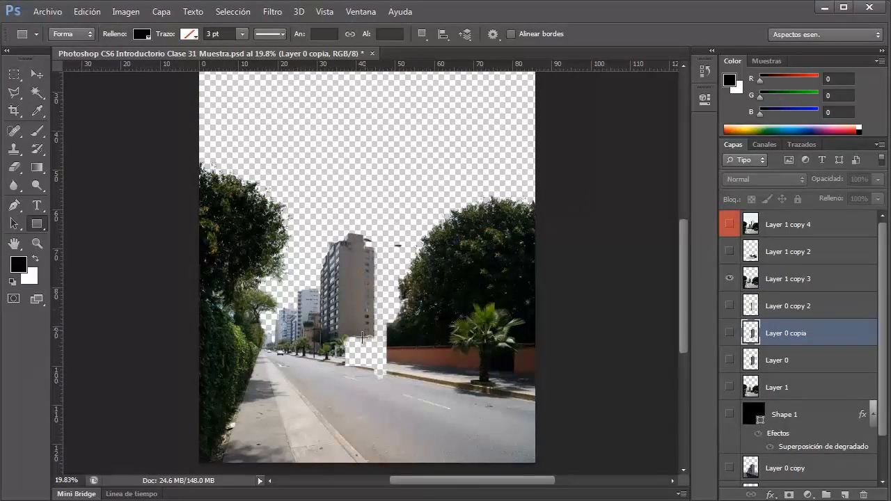
scroll(396, 365, "up", 3)
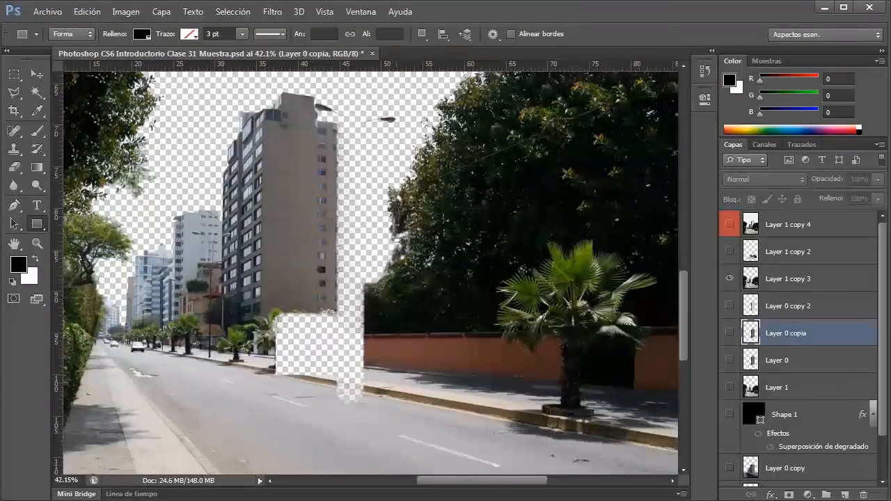
scroll(451, 174, "down", 2)
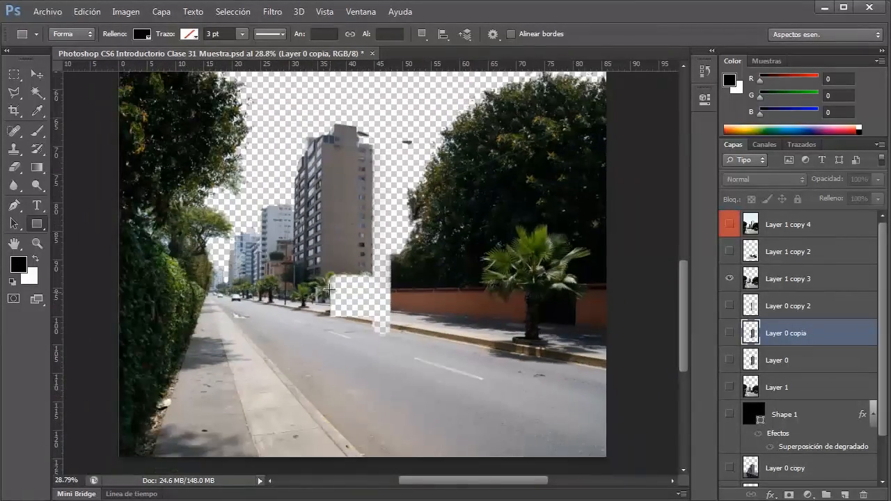
scroll(329, 313, "up", 2)
scroll(329, 313, "up", 2)
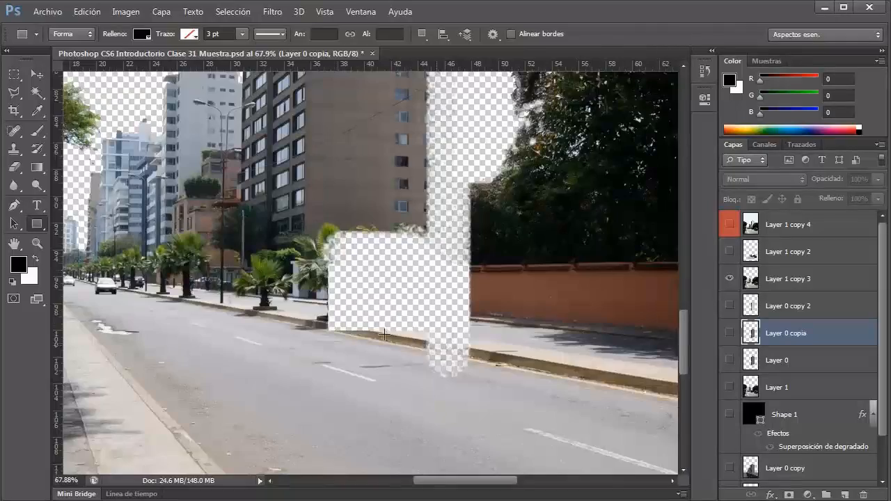
scroll(385, 336, "up", 1)
scroll(466, 299, "down", 3)
scroll(568, 278, "up", 1)
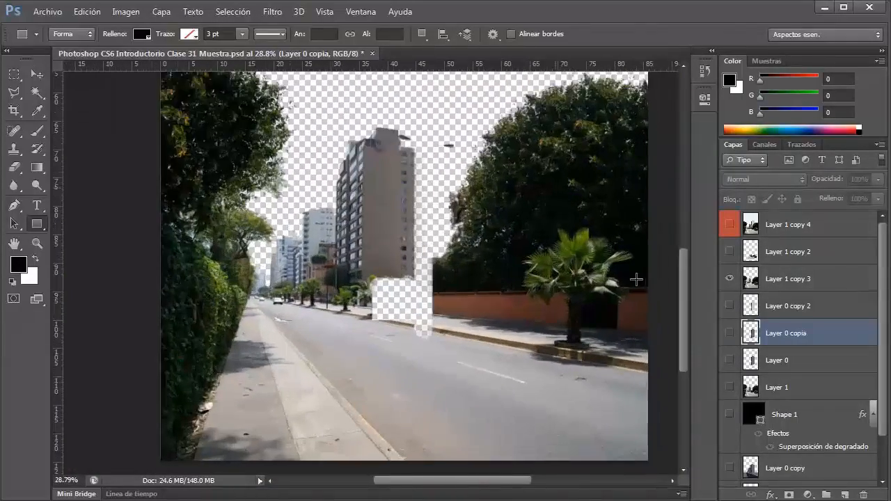
- Hide Layer 1 copy 3 and show Layer 1 together with the building in Layer 0 copy 2
left_click(729, 278)
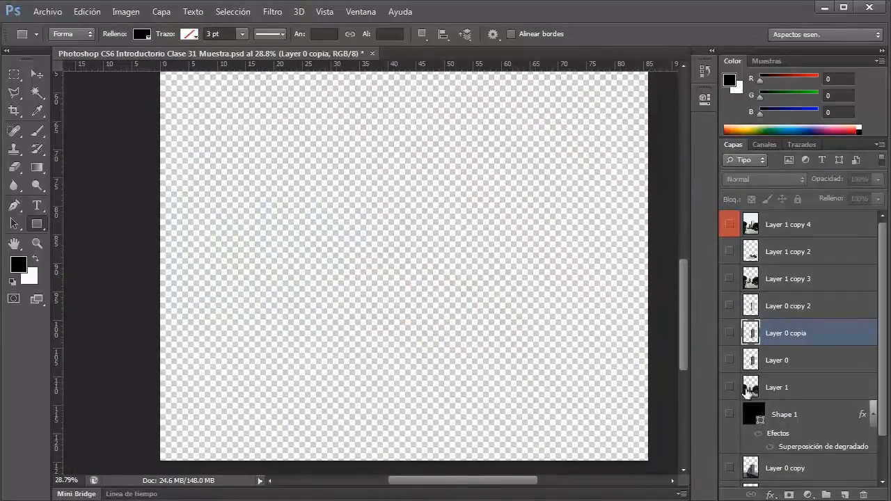
left_click(729, 387)
scroll(332, 285, "down", 2)
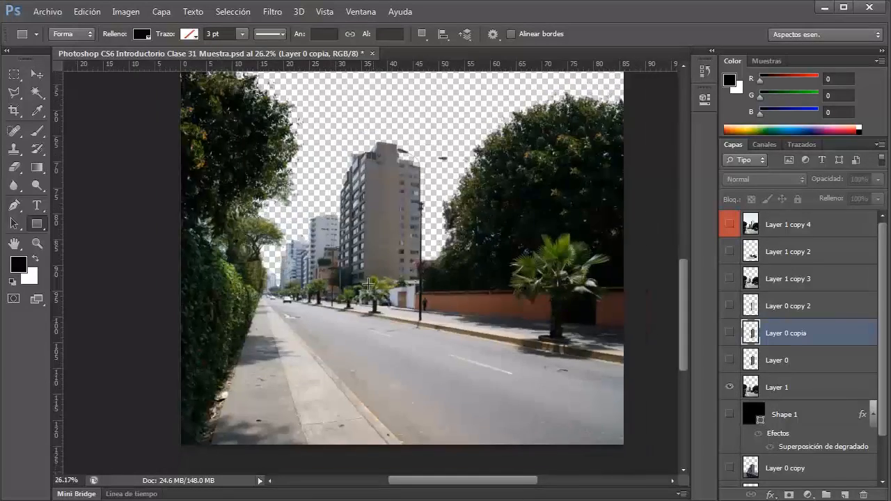
scroll(332, 285, "down", 1)
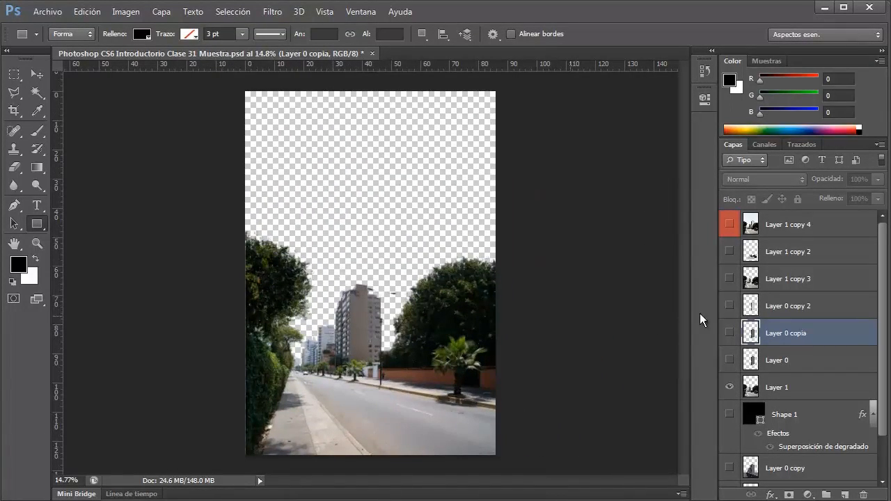
left_click(729, 305)
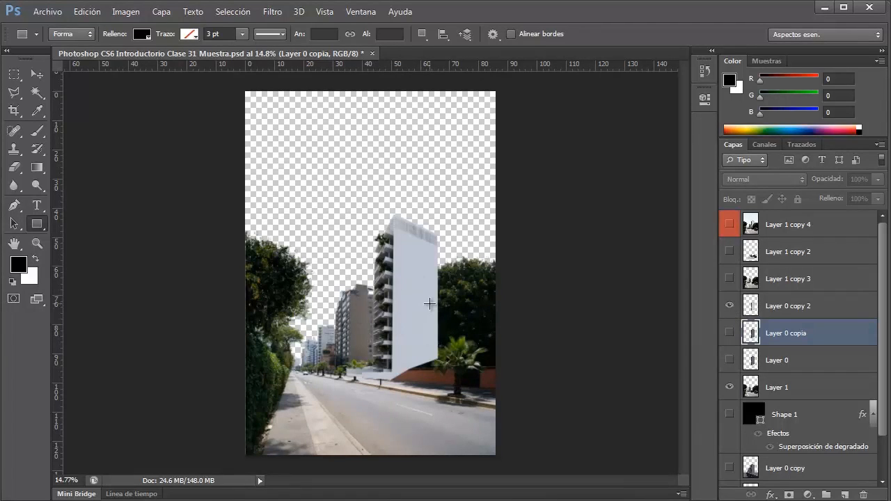
- Duplicate Layer 1 with the default name and move the copy directly above Layer 0 copy 2
left_click(776, 391)
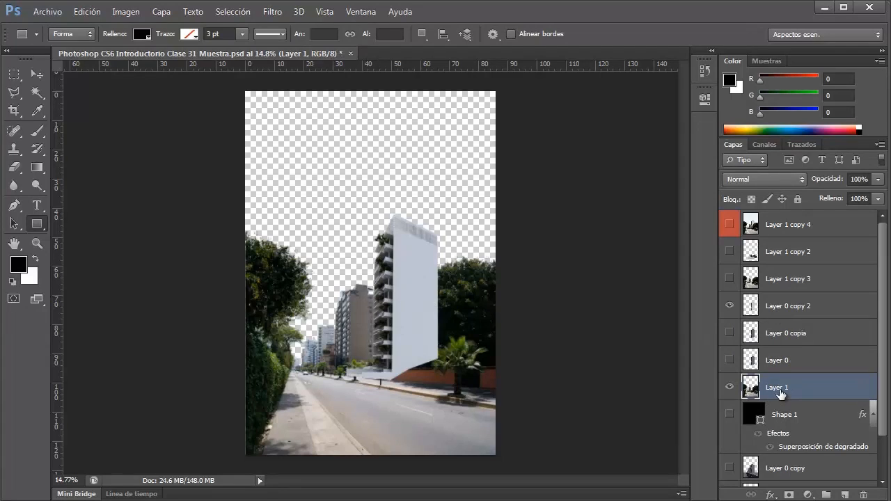
right_click(782, 390)
left_click(611, 122)
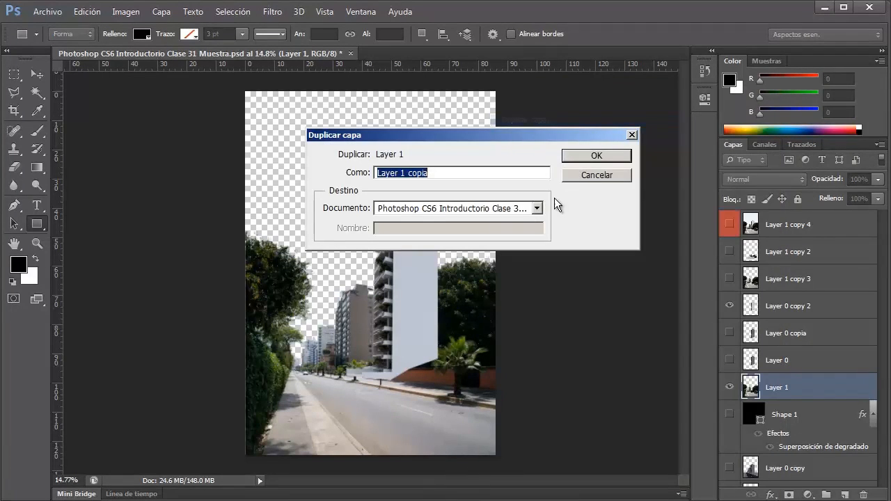
left_click(585, 156)
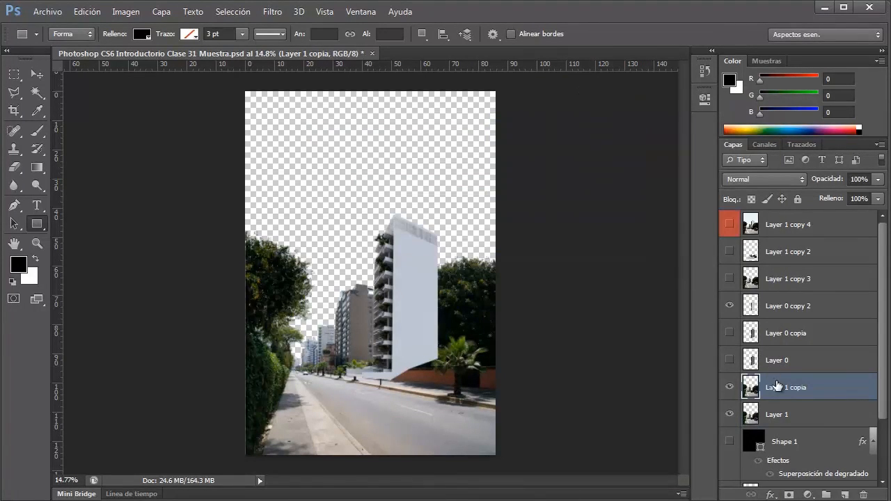
left_click_drag(772, 386, 808, 292)
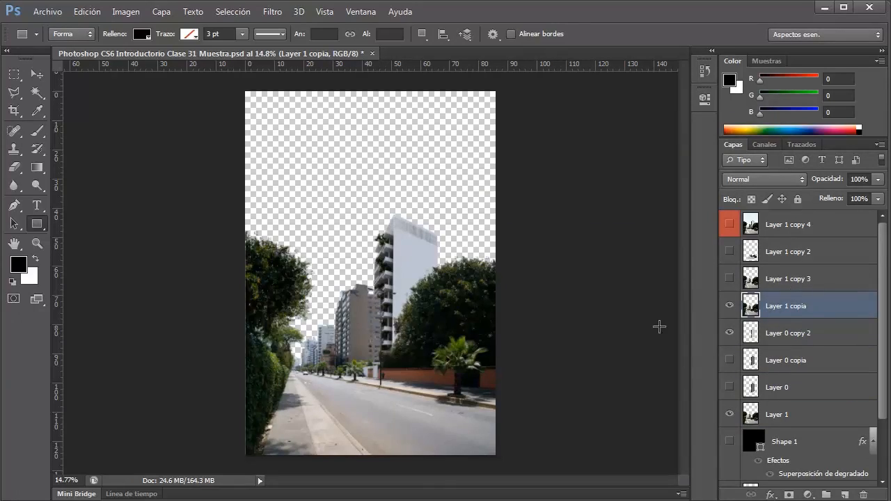
- Try erasing the duplicated street photo over the building's base with a 145-pixel eraser, and delete that duplicate layer
left_click_drag(337, 418, 411, 392)
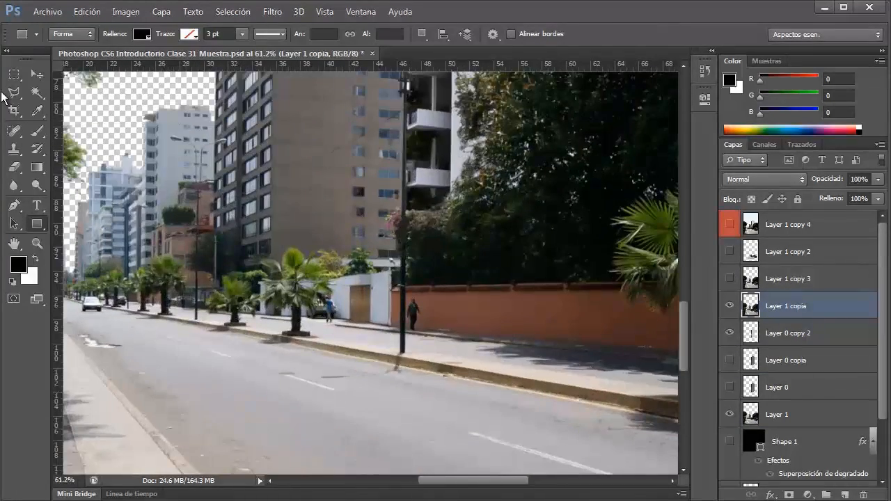
left_click(14, 167)
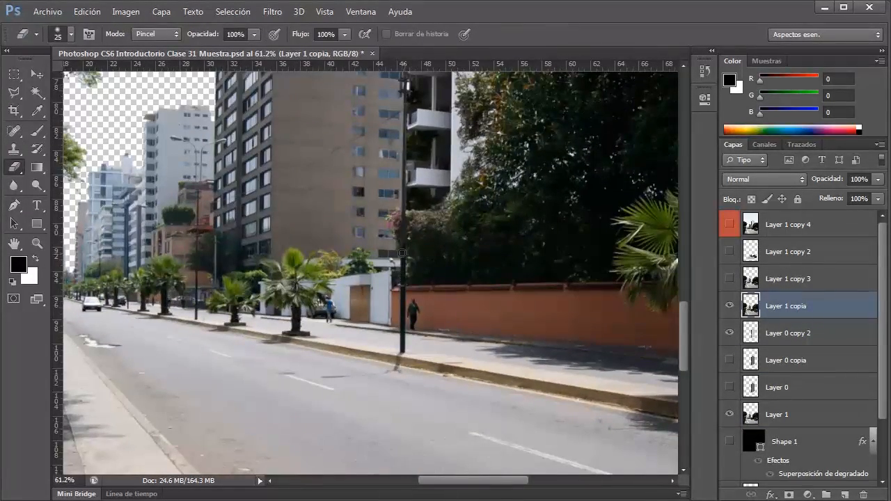
mouse_move(397, 243)
left_mouse_down()
mouse_move(384, 237)
mouse_move(351, 271)
mouse_move(362, 296)
mouse_move(306, 299)
mouse_move(265, 275)
mouse_move(302, 308)
mouse_move(374, 318)
mouse_move(401, 337)
mouse_move(414, 299)
mouse_move(473, 282)
mouse_move(461, 243)
mouse_move(324, 298)
left_mouse_up()
scroll(325, 299, "down", 5)
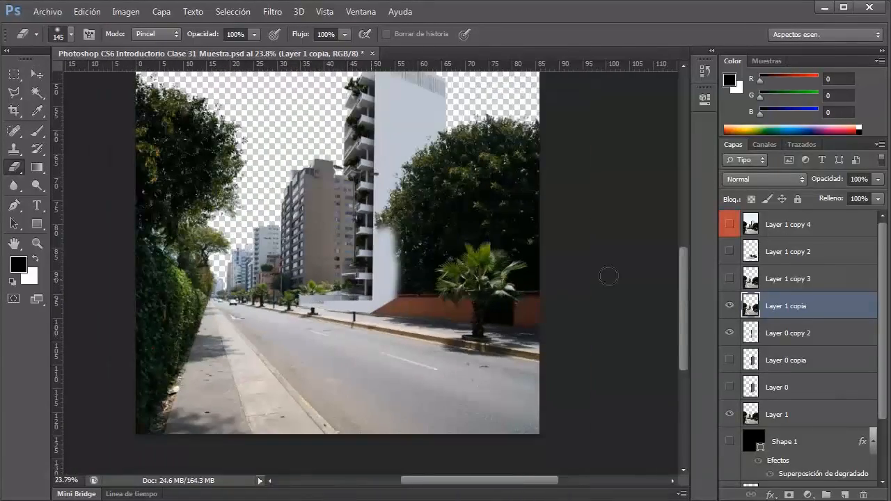
key("Delete")
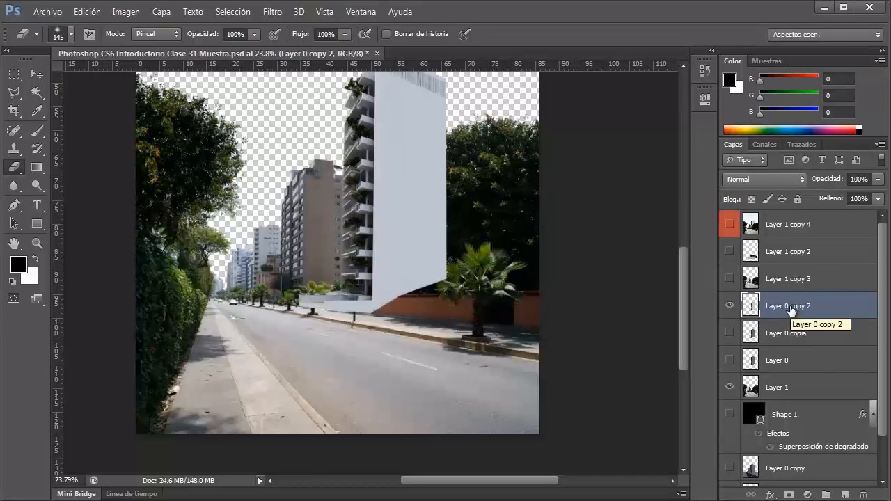
- Show Layer 1 copy 3 over the building and inspect how its cut-out reveals the low walls at the base
scroll(388, 305, "down", 2)
scroll(387, 305, "down", 1)
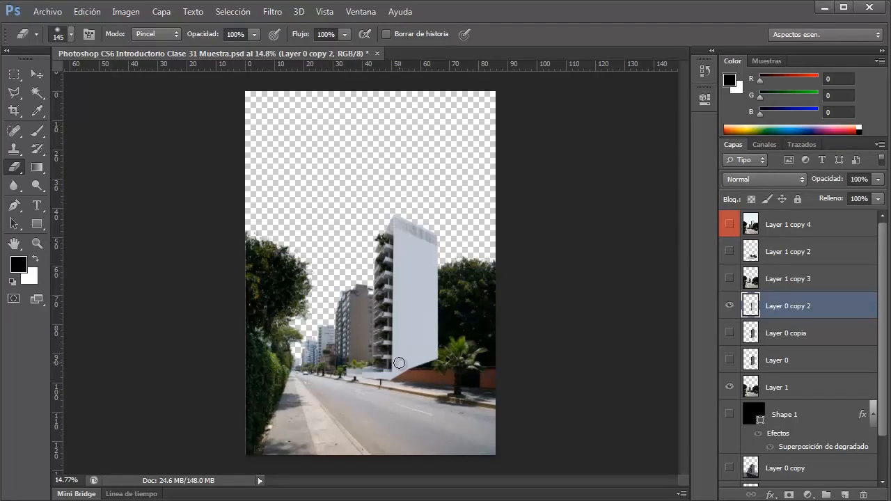
left_click(730, 279)
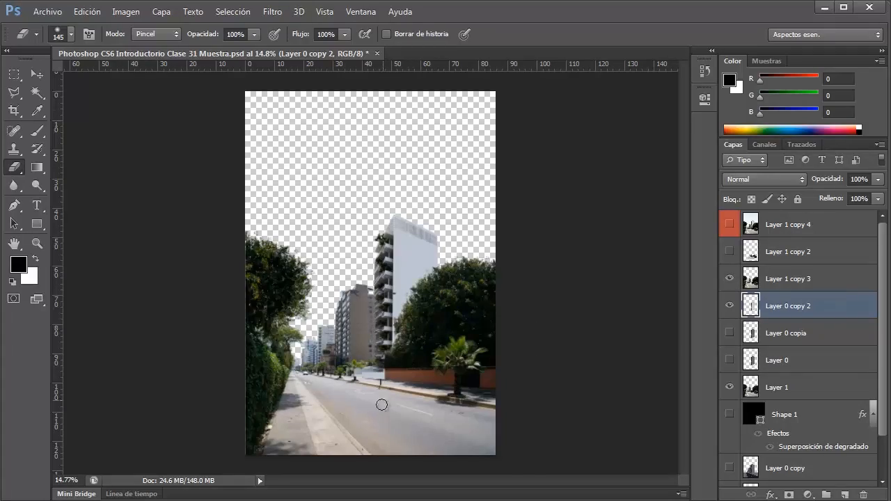
scroll(380, 401, "up", 5)
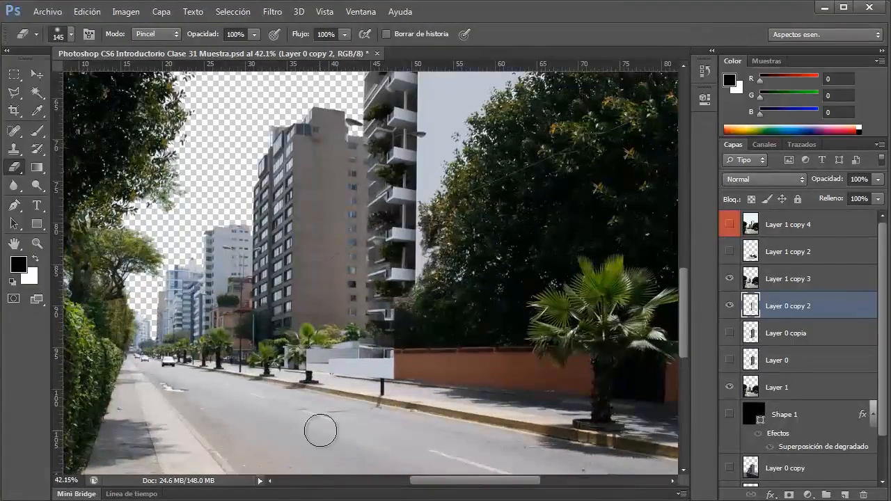
scroll(321, 429, "up", 5)
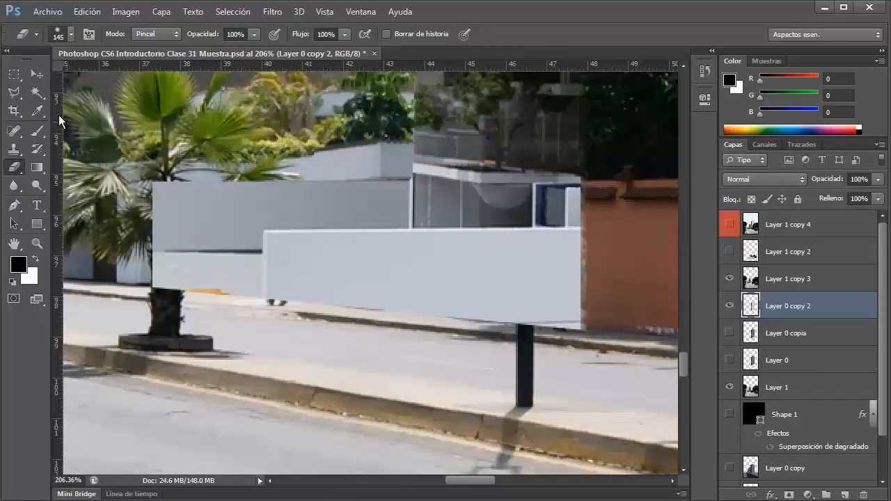
left_click(36, 76)
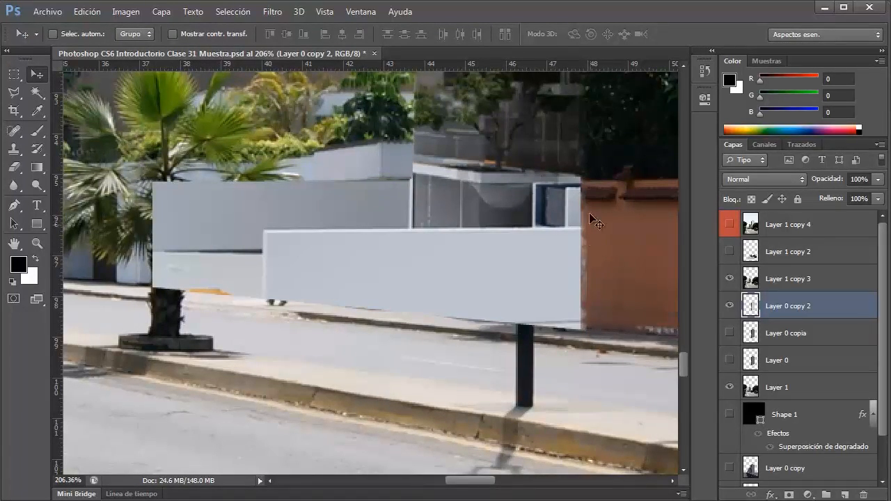
scroll(449, 319, "down", 5)
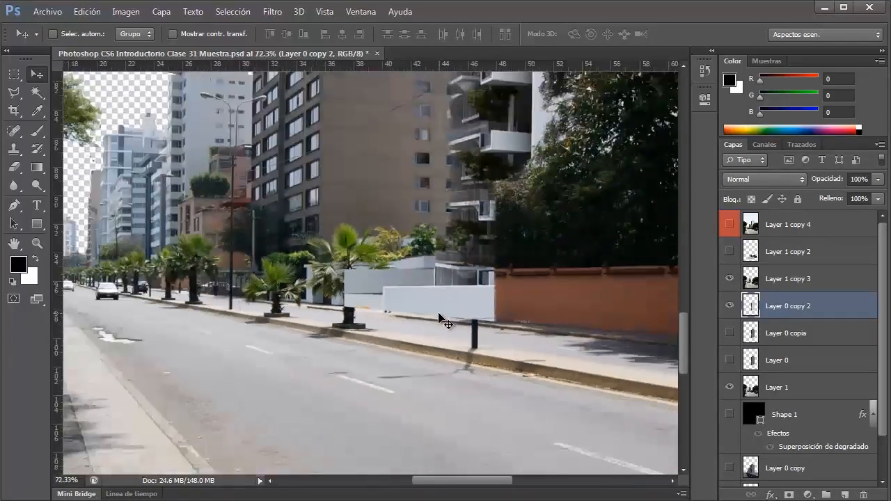
scroll(440, 319, "down", 4)
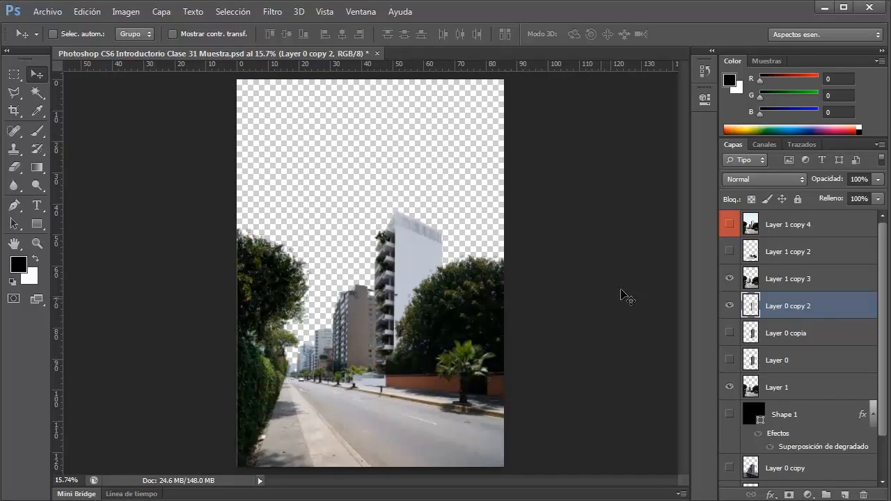
- Show Layer 1 copy 2 and inspect the palm, white wall, lamp post and pedestrians in front of the building
left_click(729, 252)
scroll(352, 441, "up", 3)
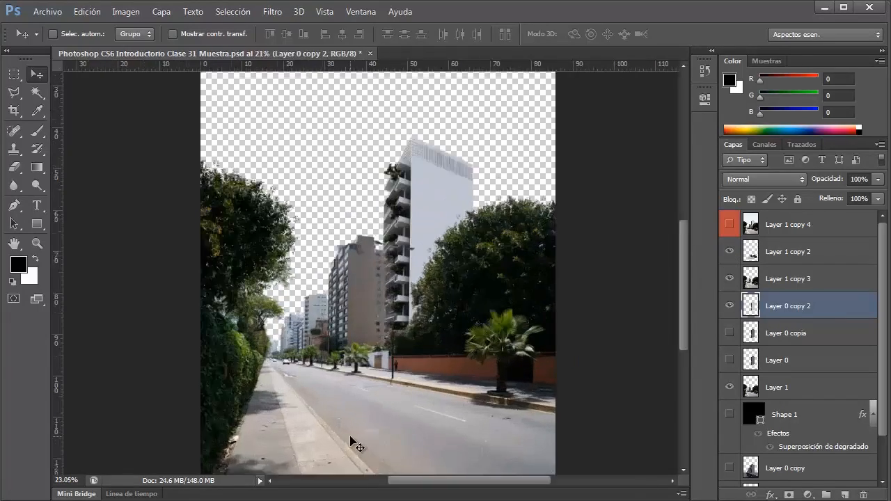
scroll(402, 349, "up", 5)
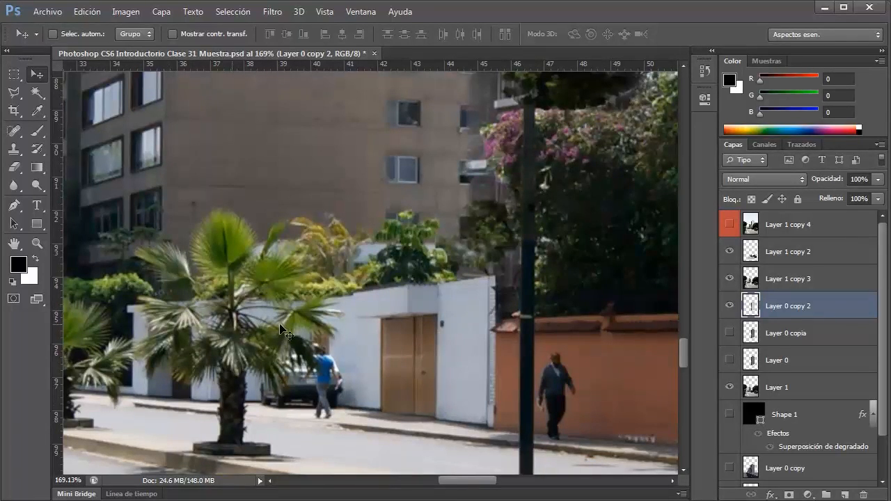
scroll(433, 342, "down", 1)
scroll(437, 346, "down", 5)
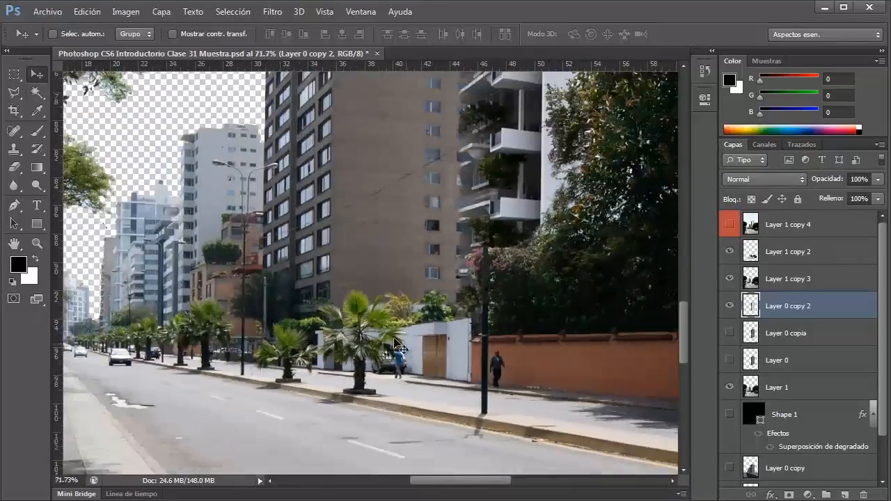
scroll(389, 344, "up", 4)
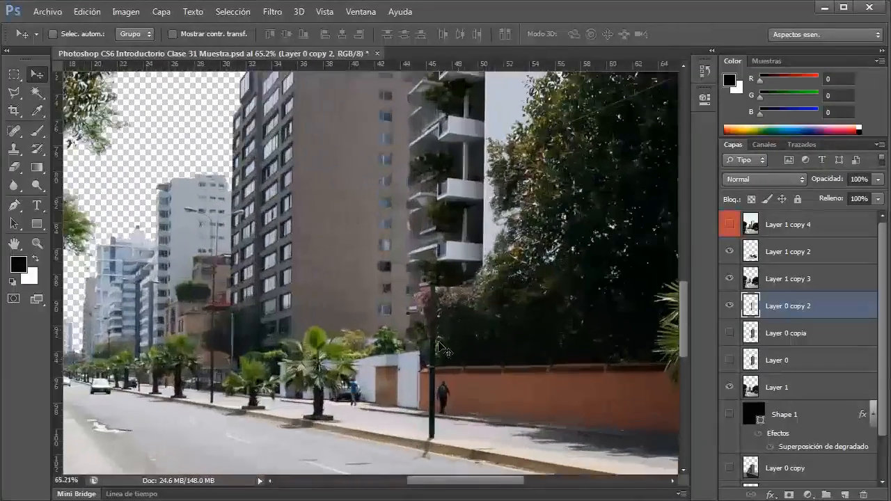
scroll(370, 402, "up", 2)
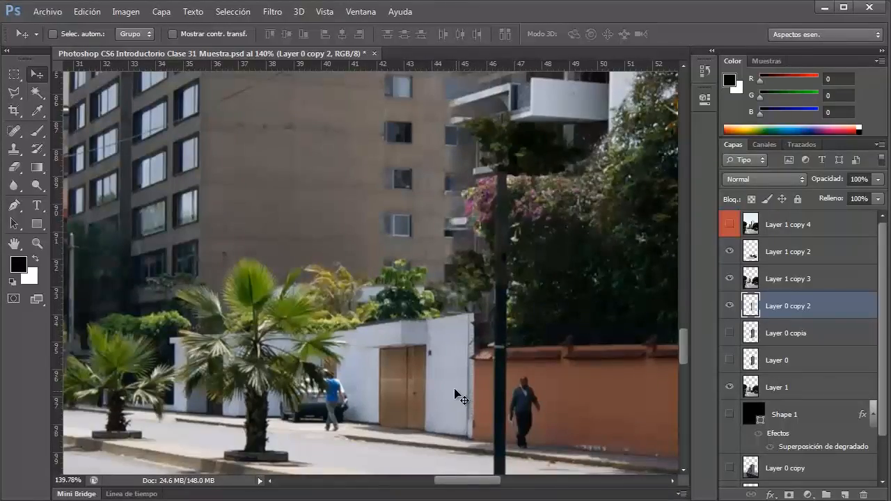
scroll(449, 397, "down", 3)
scroll(385, 378, "down", 5)
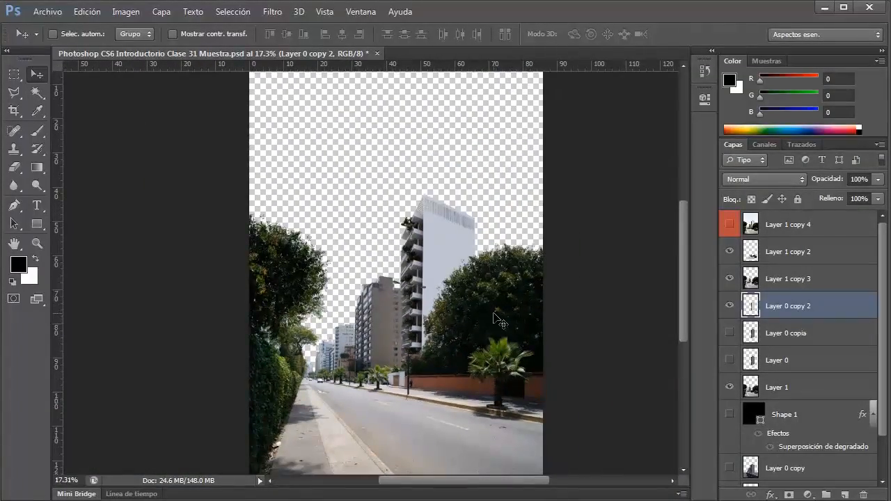
- Try deleting the hidden layers Layer 0 copia and Layer 0, and undo both deletions
scroll(758, 291, "down", 2)
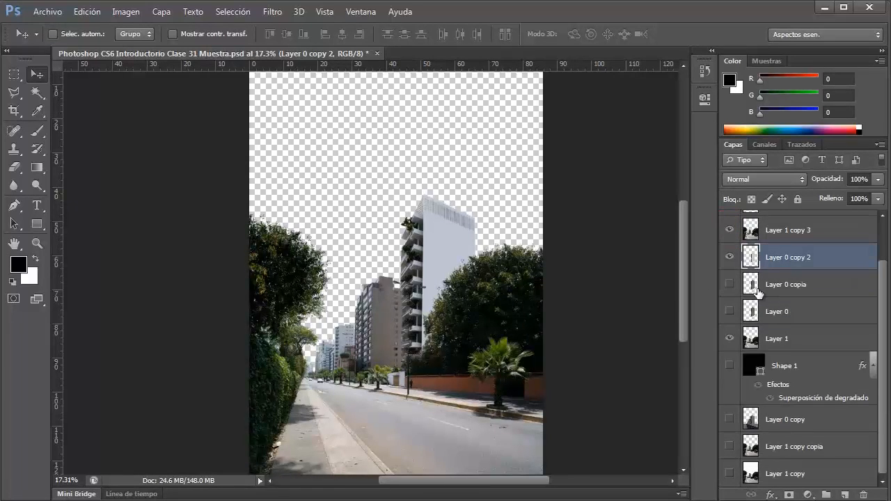
left_click(775, 291)
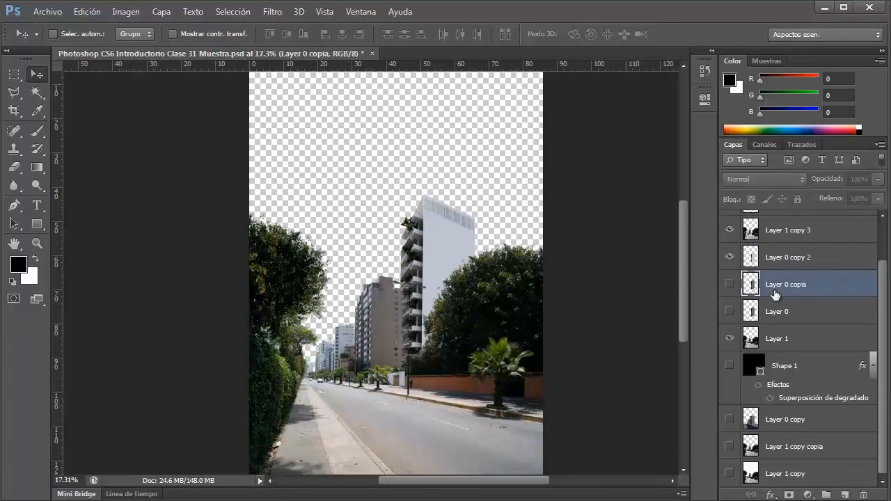
key("Delete")
key("Delete")
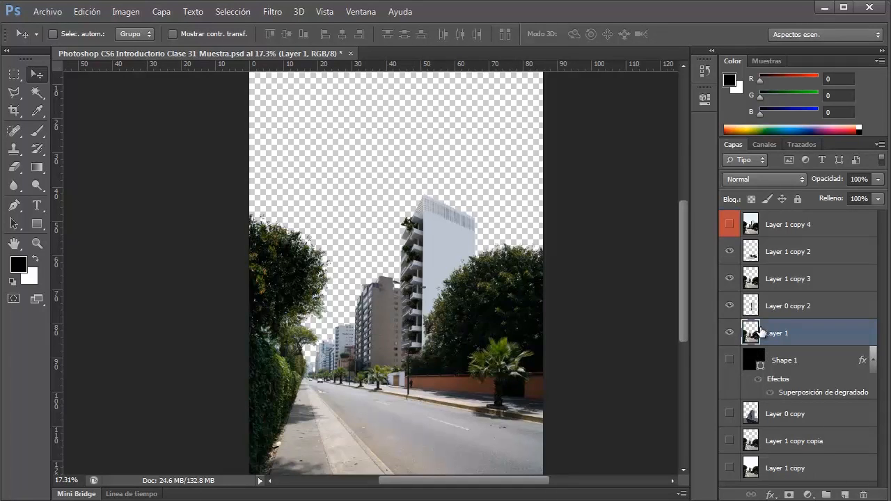
key("ctrl+z")
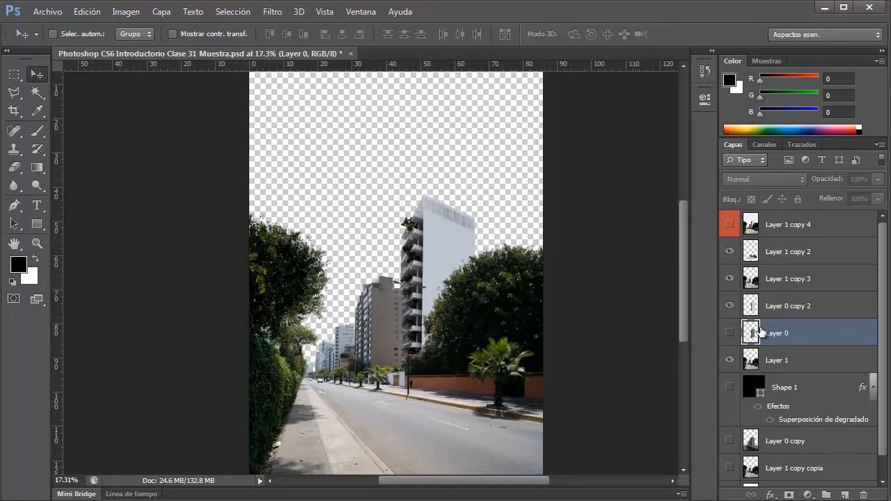
key("ctrl+alt+z")
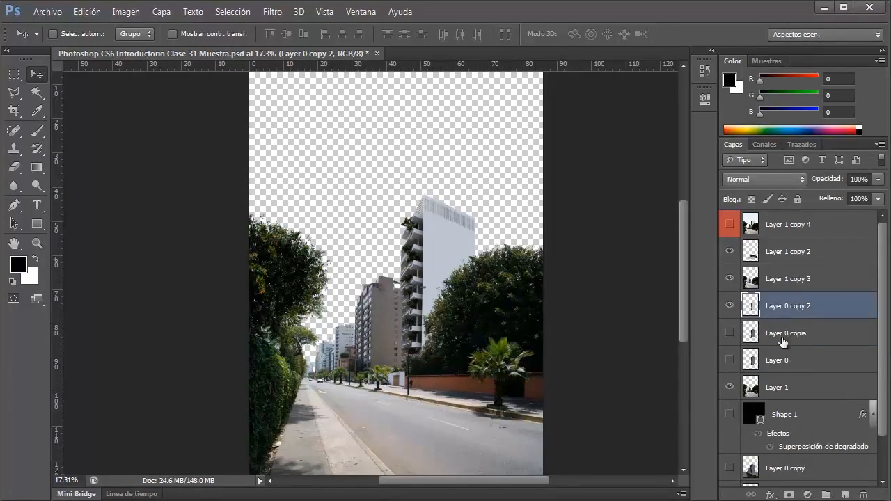
scroll(785, 343, "down", 2)
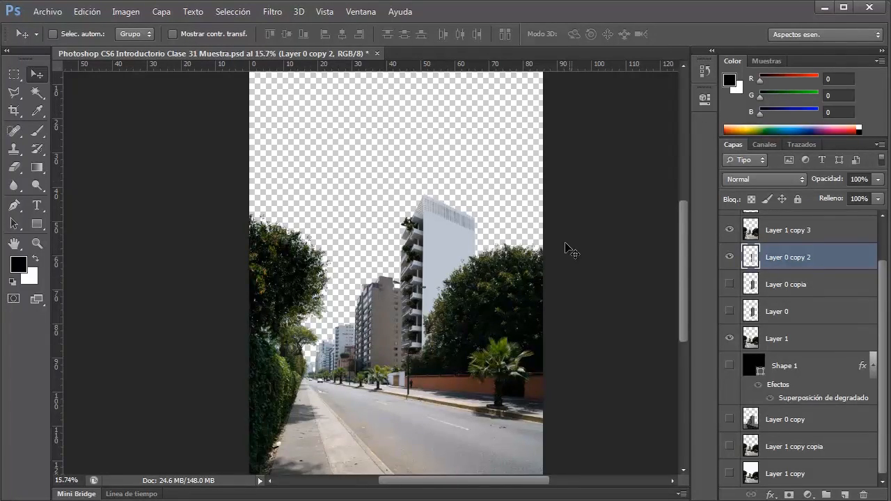
scroll(571, 252, "down", 1)
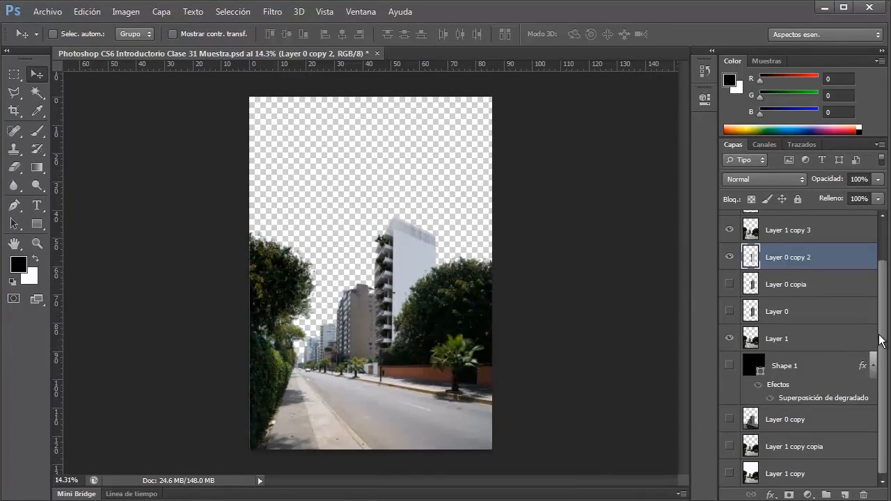
left_click_drag(881, 340, 880, 313)
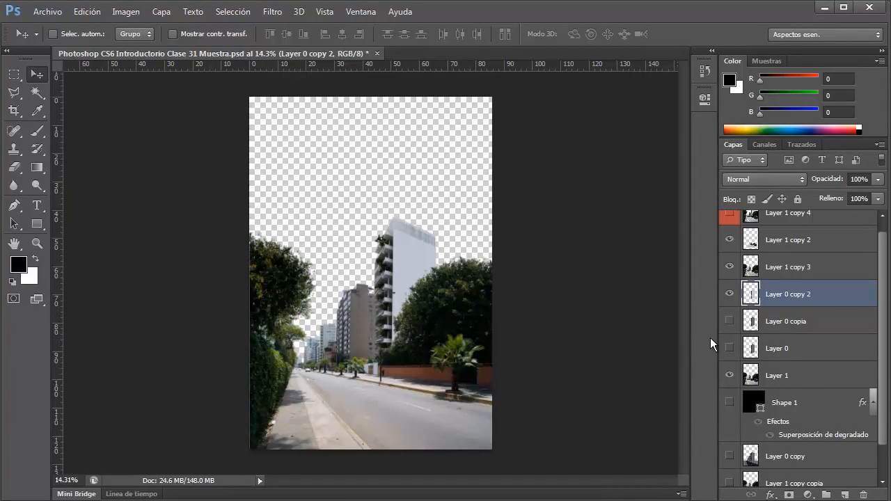
- Create a layer group above Layer 0 copy 2 and name it Capas Originales
scroll(791, 352, "down", 1)
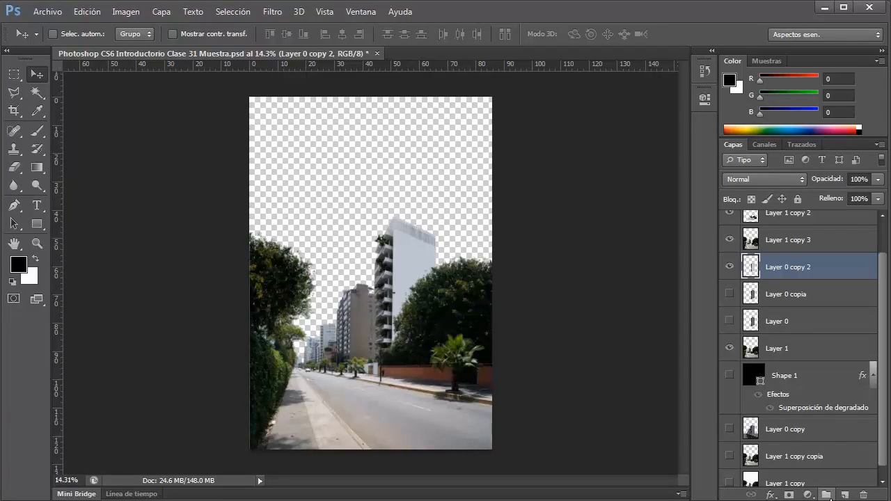
left_click(827, 494)
scroll(795, 313, "up", 2)
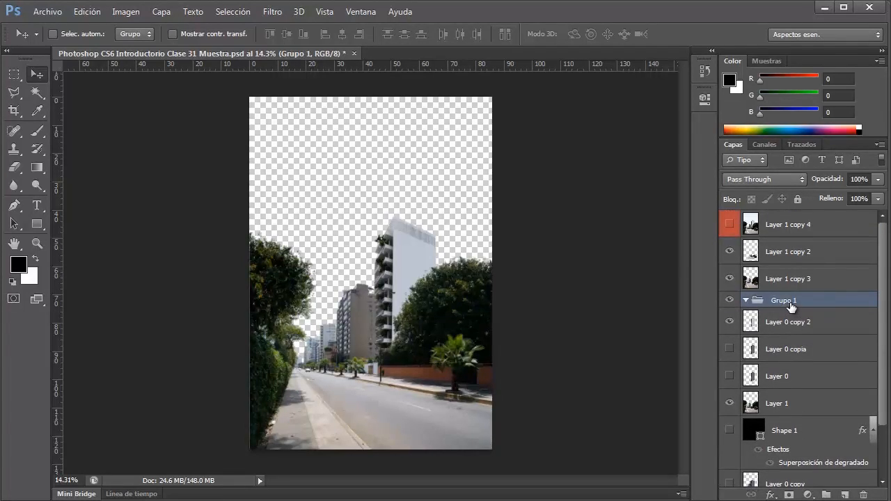
double_click(785, 300)
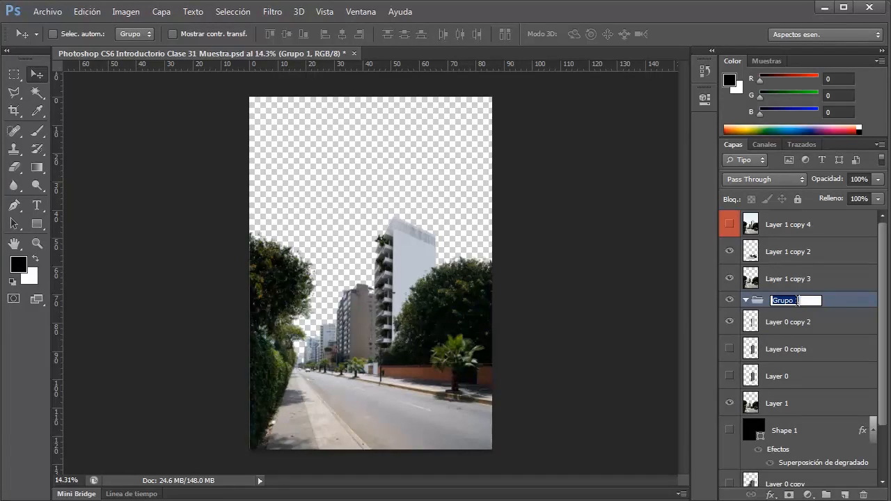
type("Capas Originales")
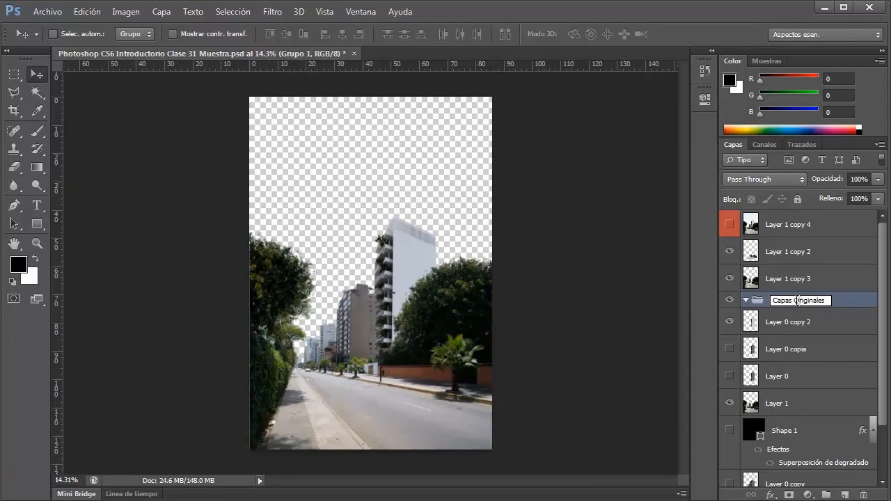
left_click(831, 283)
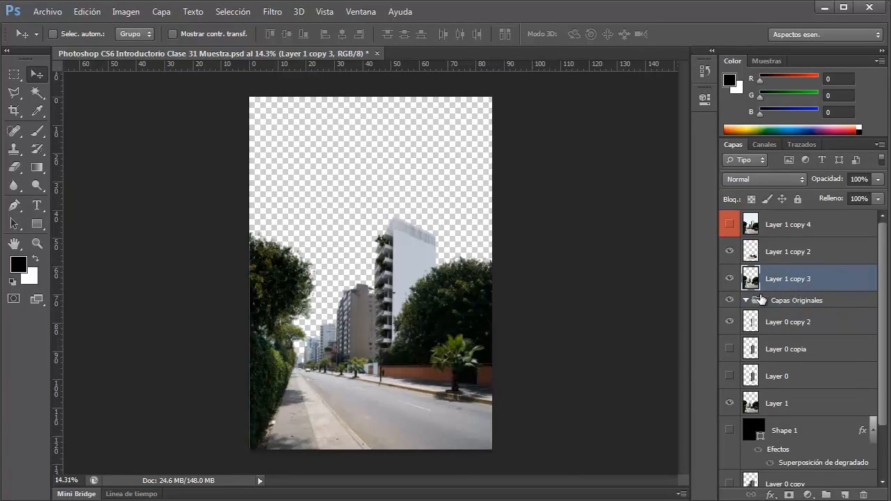
- Hide Layer 1, Layer 0 copy 2, Layer 1 copy 3 and Layer 1 copy 2 to empty the canvas
scroll(761, 299, "down", 3)
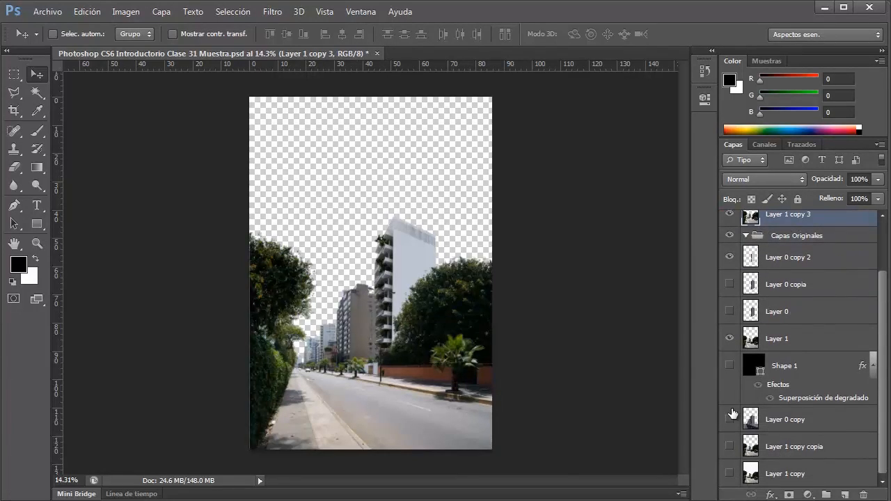
left_click(729, 338)
left_click(729, 255)
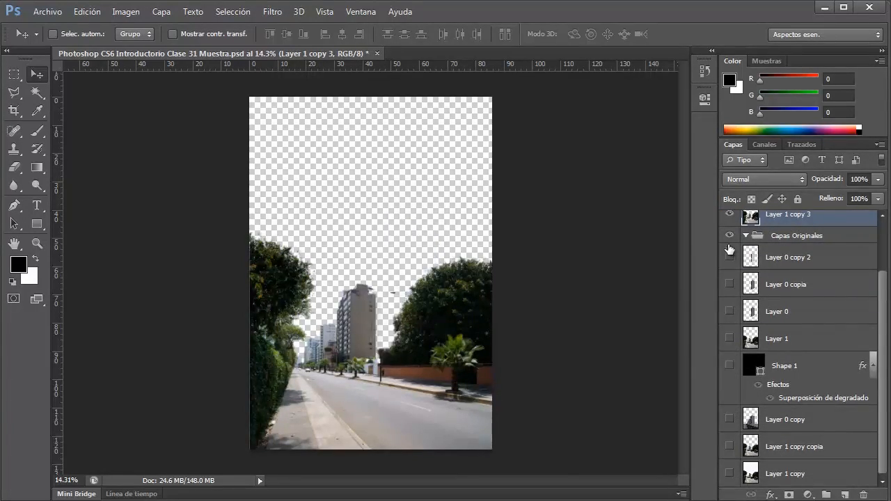
scroll(729, 249, "up", 3)
left_click(730, 269)
left_click(729, 241)
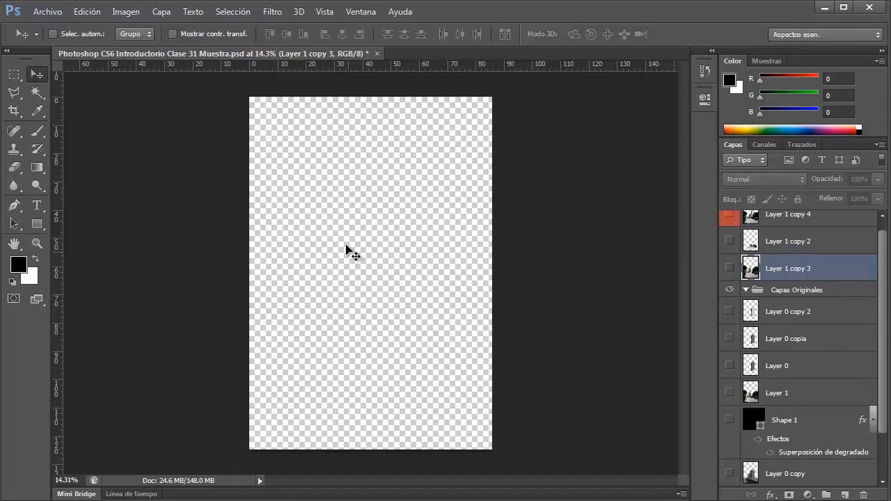
- Show the original street photo, Layer 1 copy, and the untouched building render, Layer 0 copy, checking each one on its own first
scroll(724, 304, "down", 2)
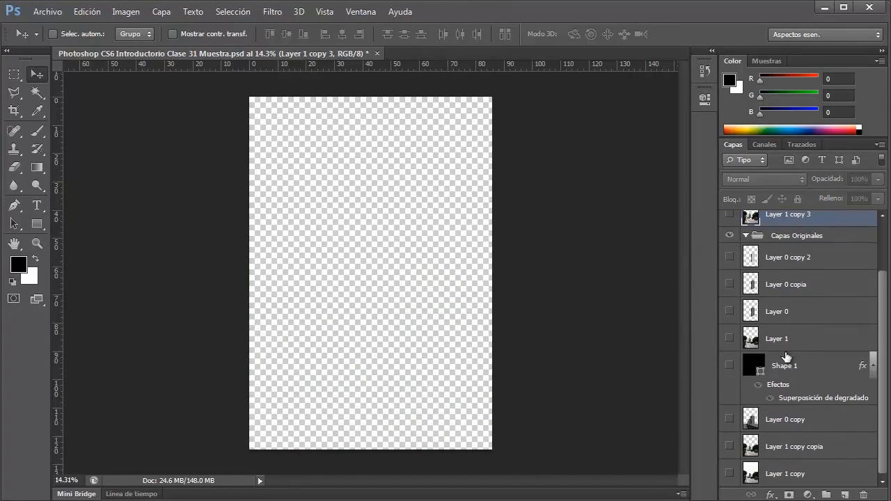
left_click(730, 474)
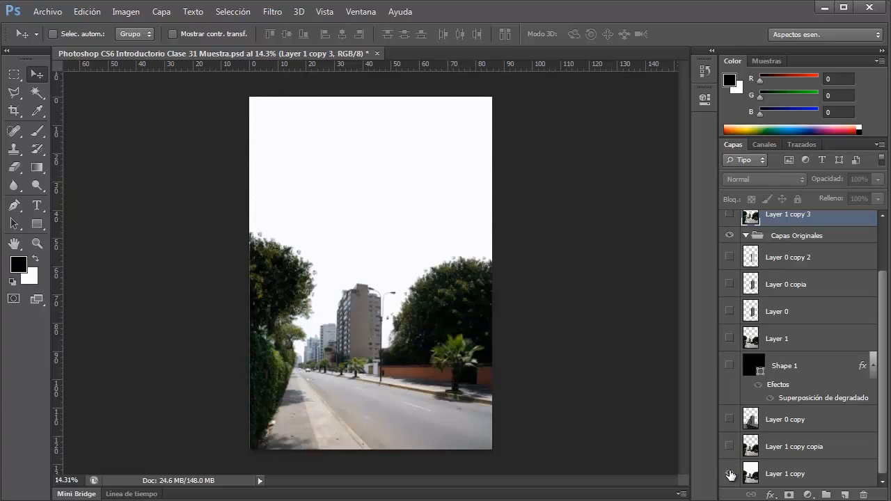
left_click(729, 474)
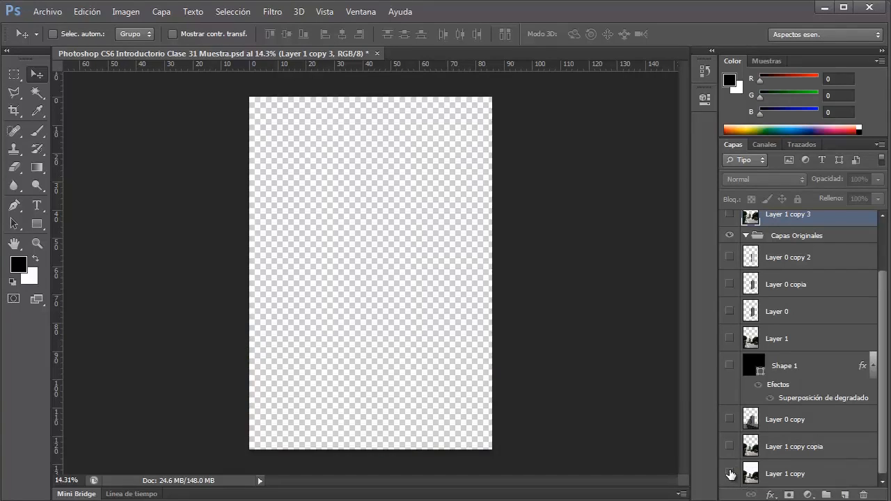
left_click(729, 420)
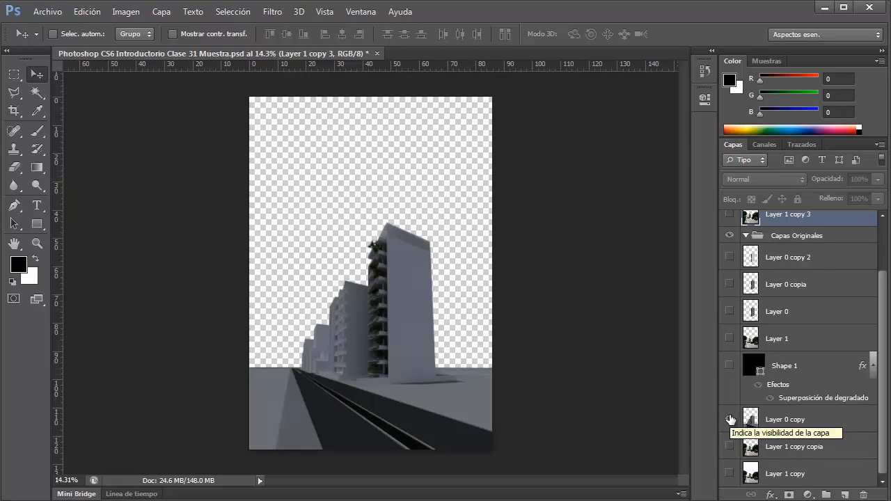
left_click(729, 420)
left_click(729, 419)
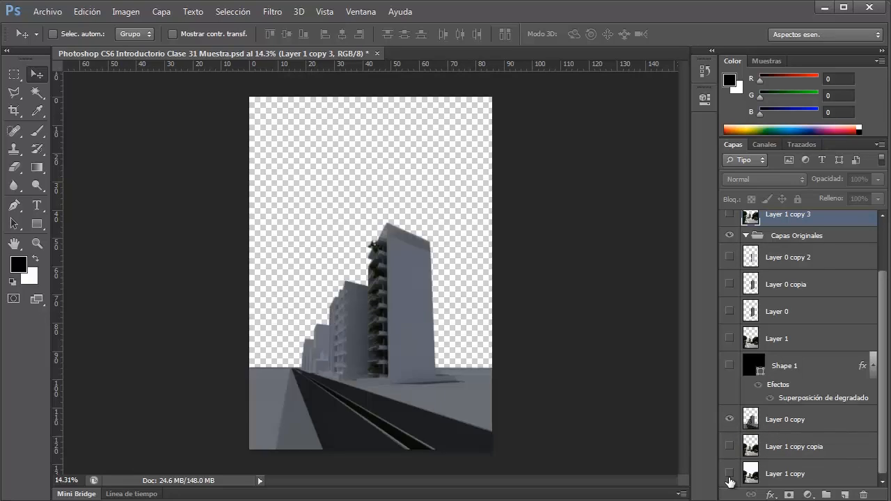
left_click(729, 474)
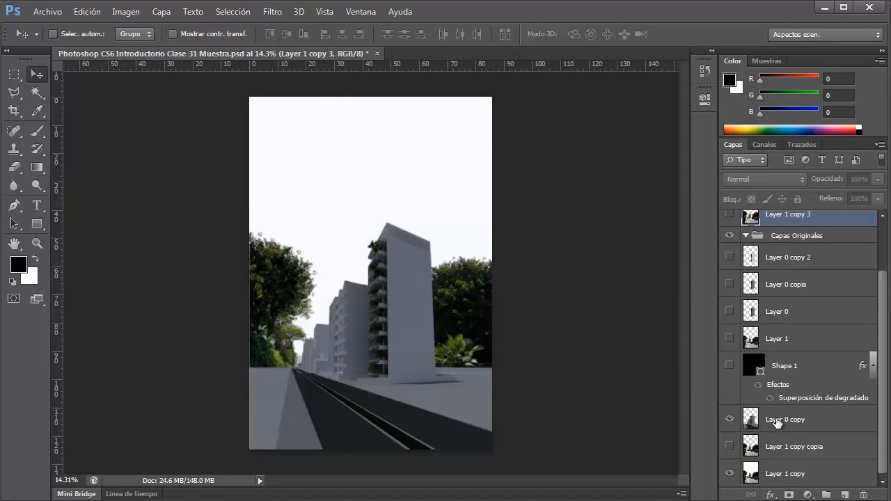
- Move Layer 0 copy into the Capas Originales group, and collapse and expand the group to check what it holds
left_click_drag(774, 424, 802, 236)
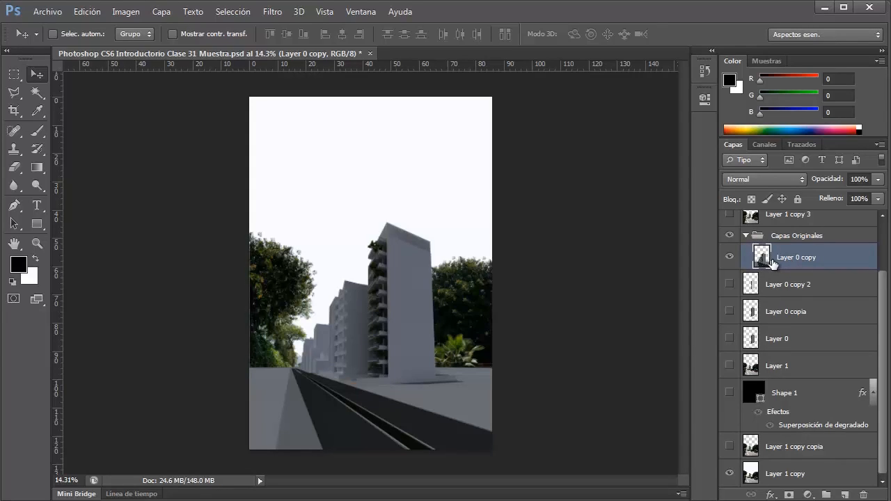
left_click(747, 238)
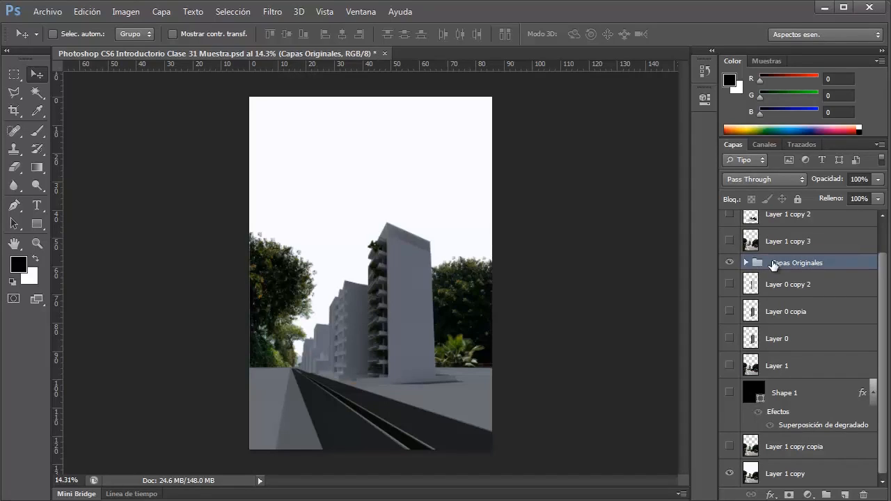
left_click(744, 264)
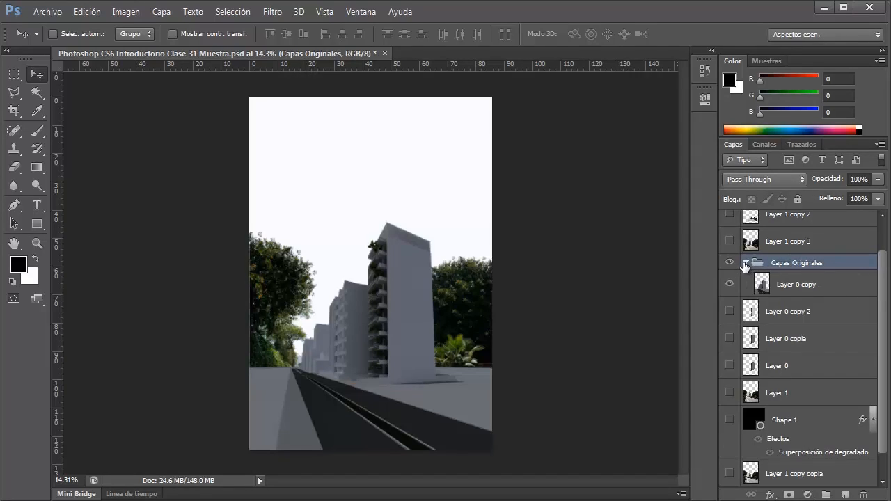
left_click(746, 263)
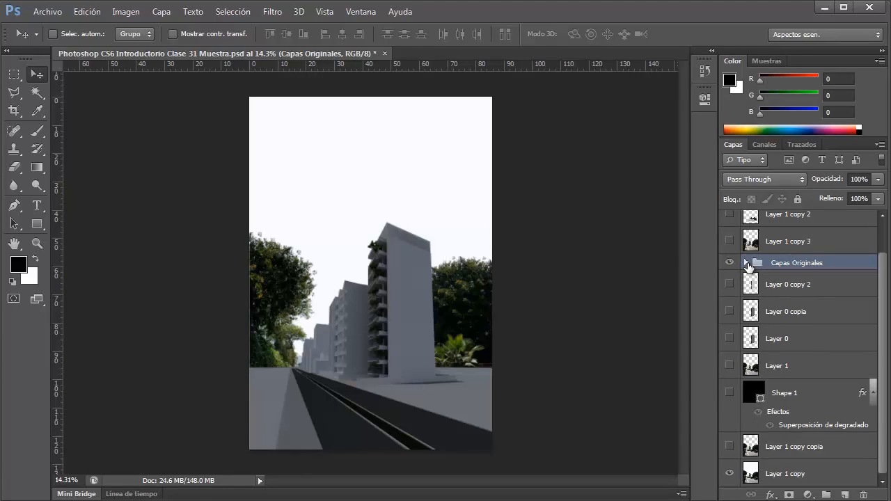
left_click(746, 263)
left_click(745, 263)
left_click(745, 263)
scroll(762, 358, "down", 1)
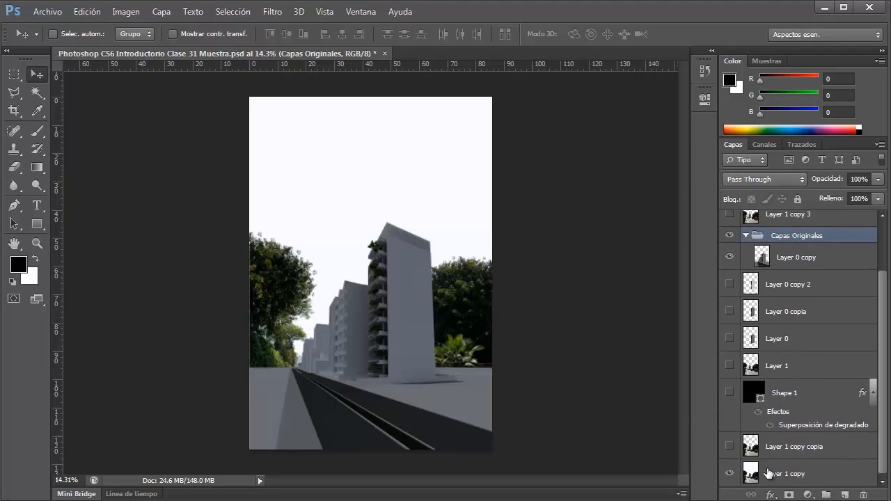
- Move Layer 1 copy into the Capas Originales group and place Layer 0 copy above it
left_click(791, 476)
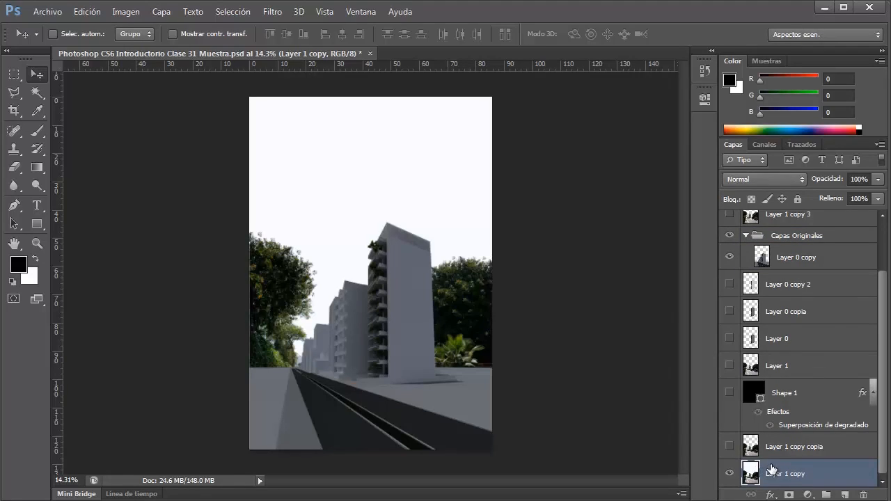
left_click_drag(773, 472, 789, 252)
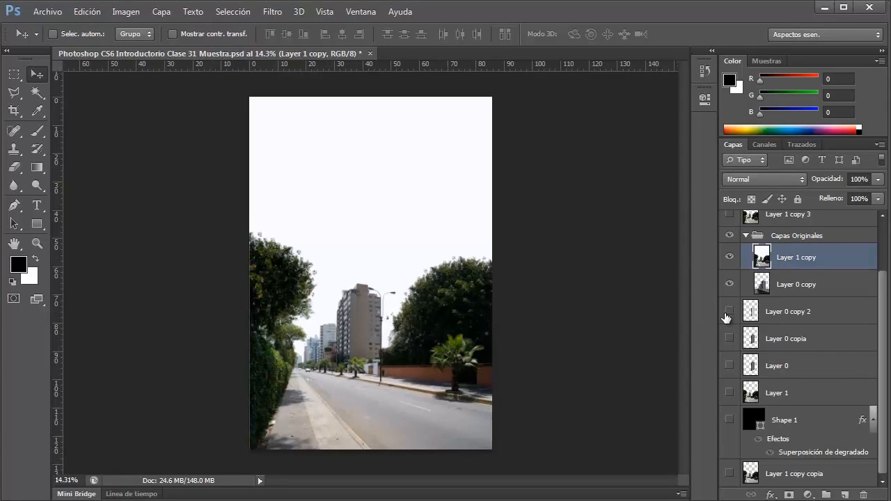
left_click(766, 291)
left_click_drag(792, 274, 784, 257)
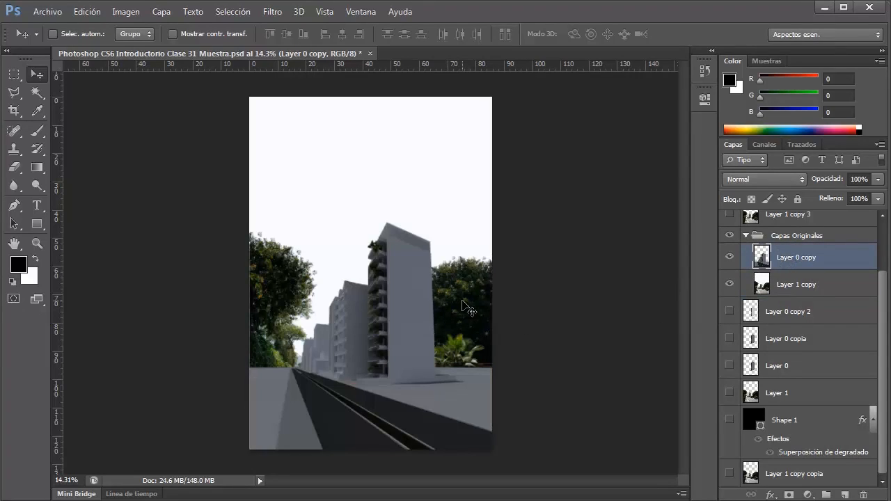
- Collapse the Capas Originales group, move it above all the other layers and hide it
left_click(748, 236)
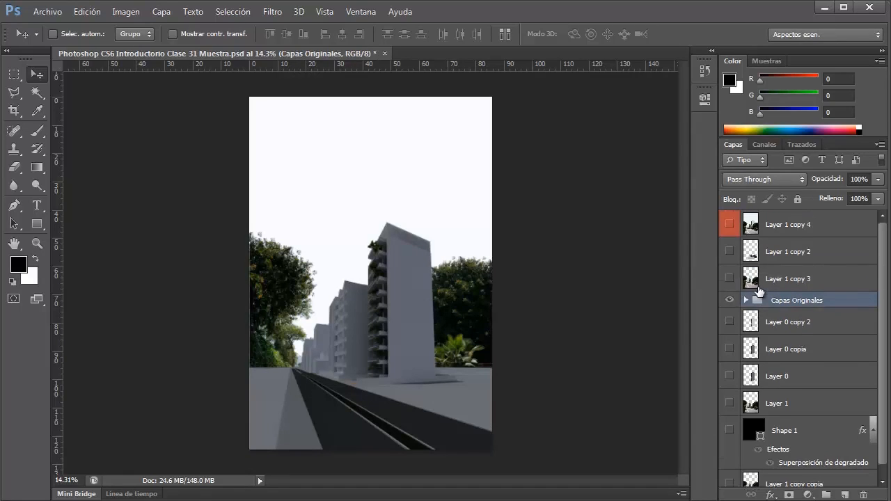
left_click_drag(782, 300, 781, 220)
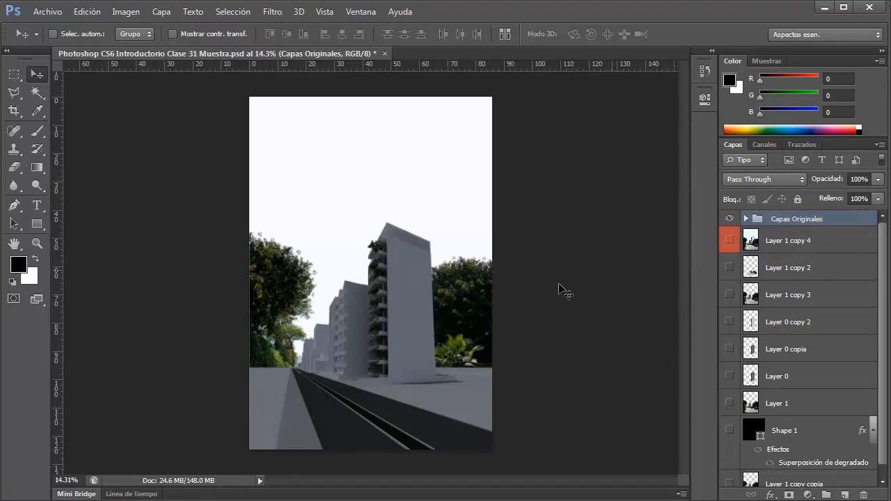
left_click(730, 220)
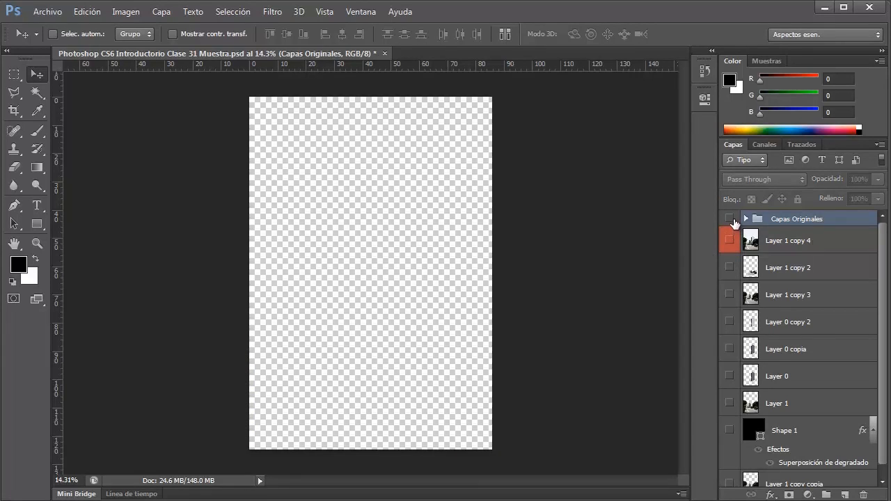
- Toggle the Capas Originales group's visibility to check its content, leave it hidden and show Layer 1 copy 4
left_click(729, 219)
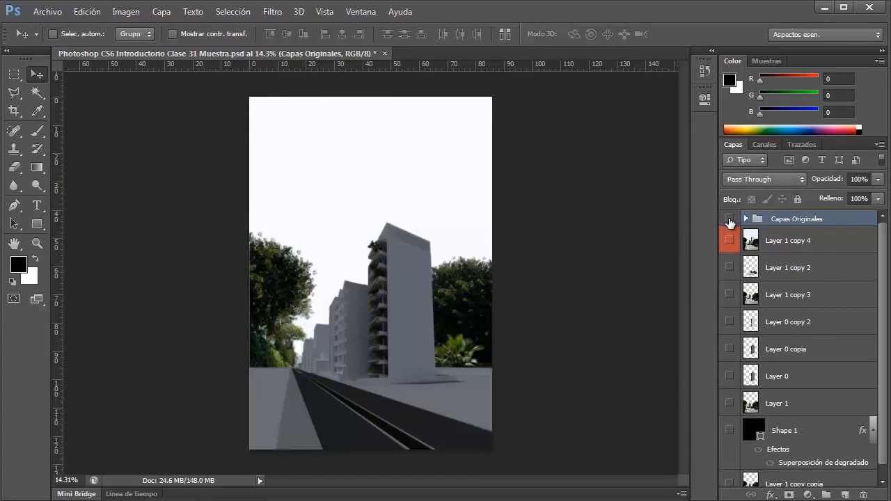
left_click(729, 220)
left_click(729, 220)
left_click(729, 220)
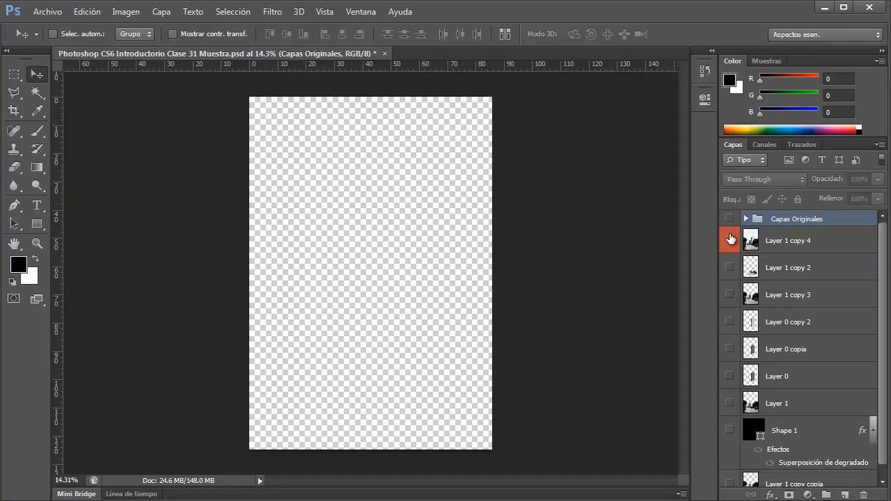
left_click(730, 240)
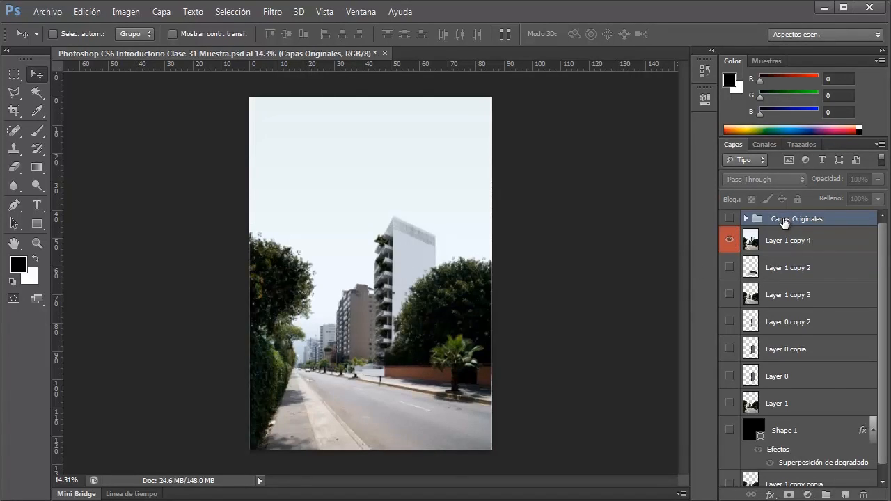
- Show the Capas Originales group and try it below and back above Layer 1 copy 4 to compare the stacking order
left_click(730, 218)
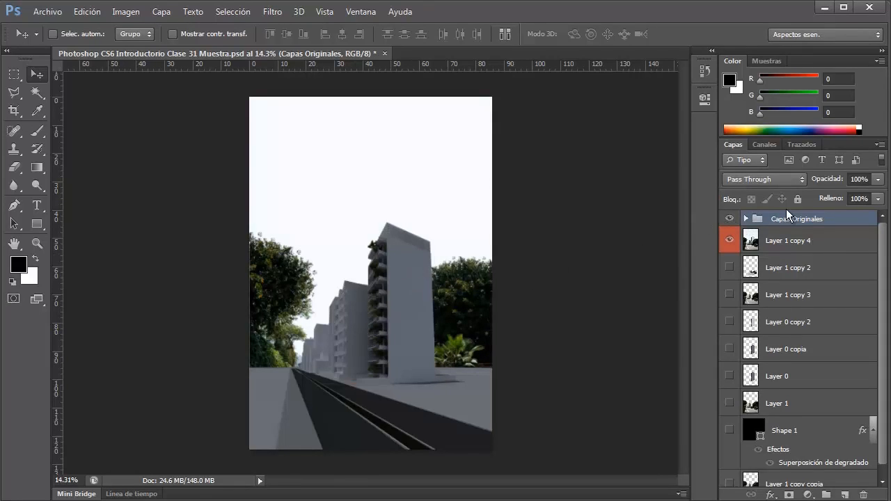
left_click_drag(778, 221, 778, 254)
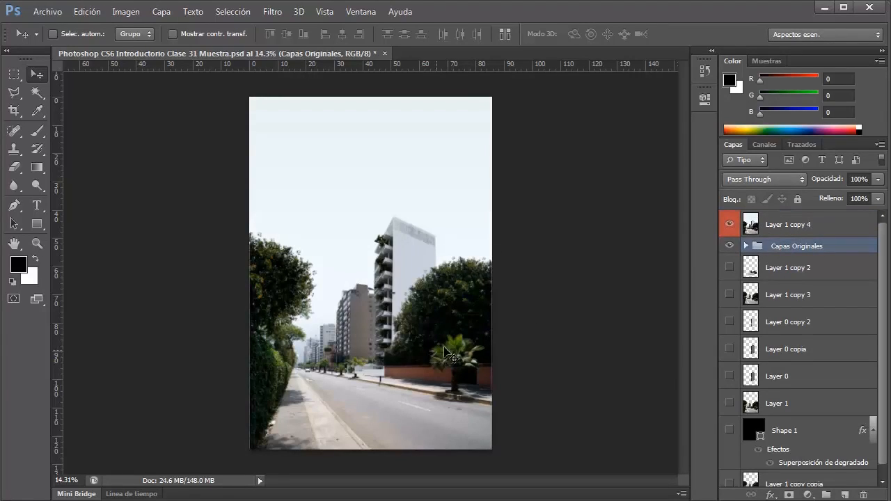
left_click_drag(789, 244, 787, 221)
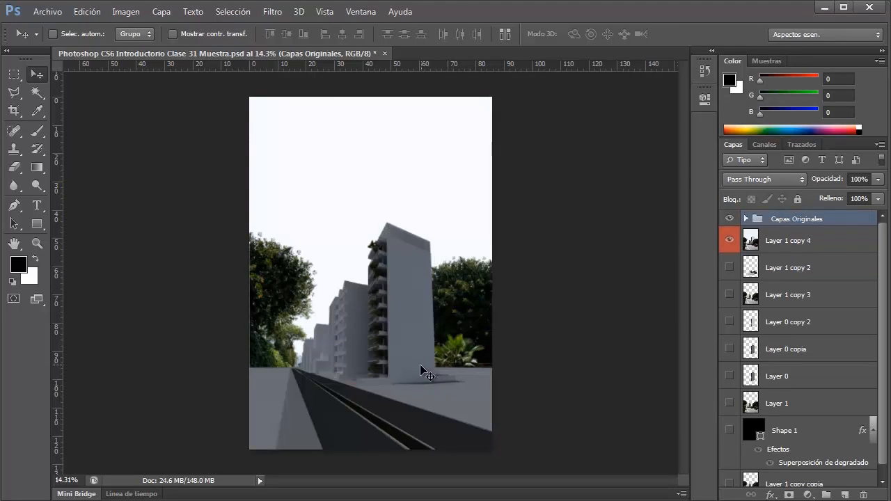
left_click(730, 220)
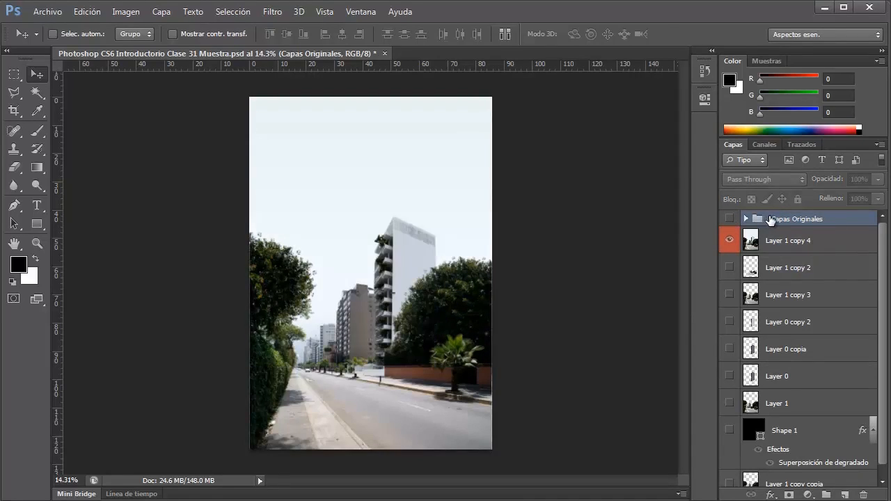
- Move the hidden Capas Originales group below all the other layers, underneath Layer 1 copy copia
left_click_drag(770, 220, 776, 398)
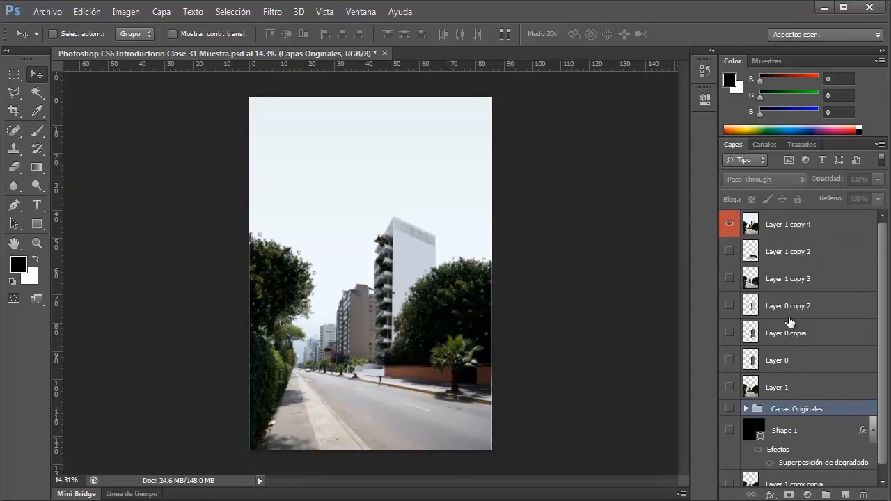
left_click_drag(771, 402, 774, 479)
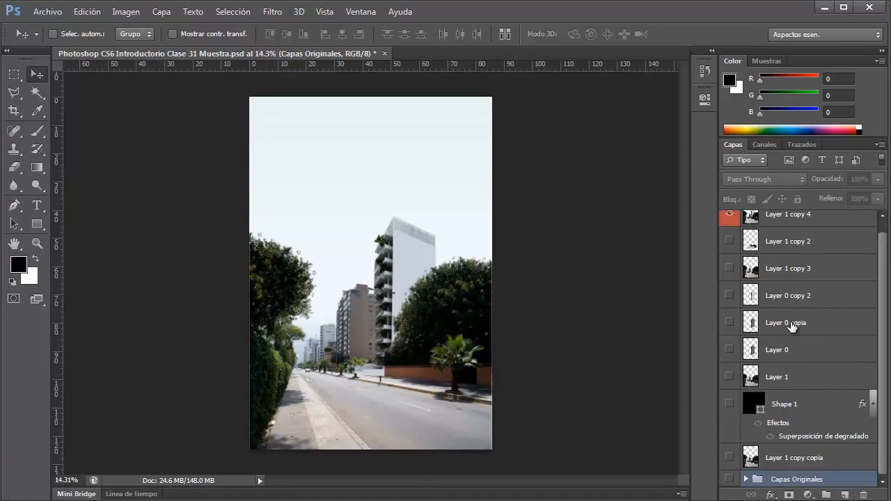
scroll(791, 325, "up", 1)
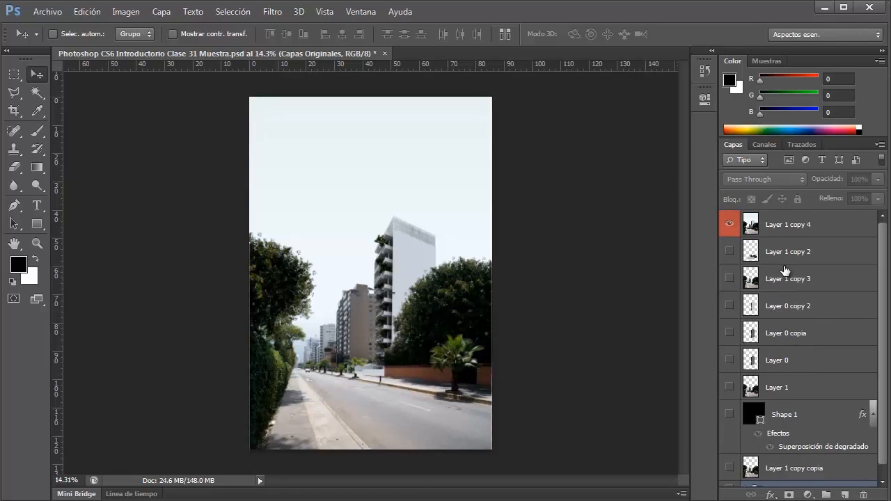
- Rename the topmost layer, Layer 1 copy 4, as "Compisicion final"
left_click(786, 229)
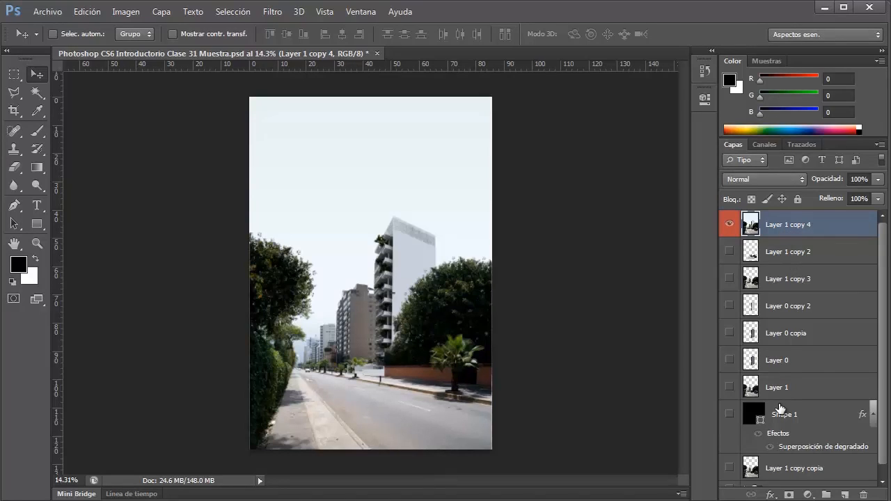
double_click(794, 225)
type("Compis")
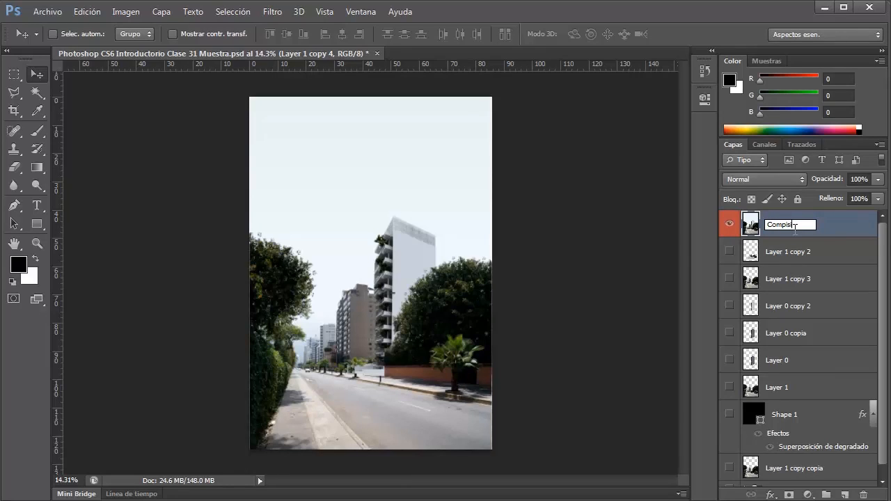
type("icion final")
- Show only Layer 1 copy 2 and rename it "Puerta acceso casa"
left_click(758, 255)
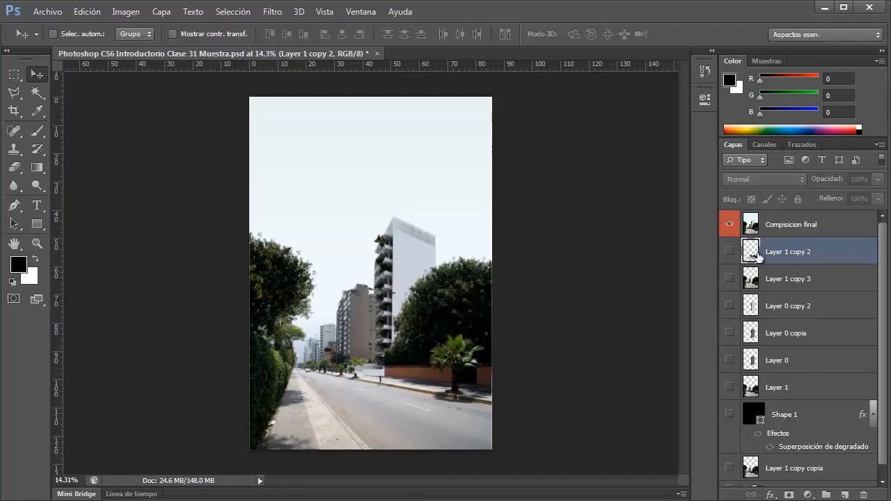
left_click(728, 252, "alt")
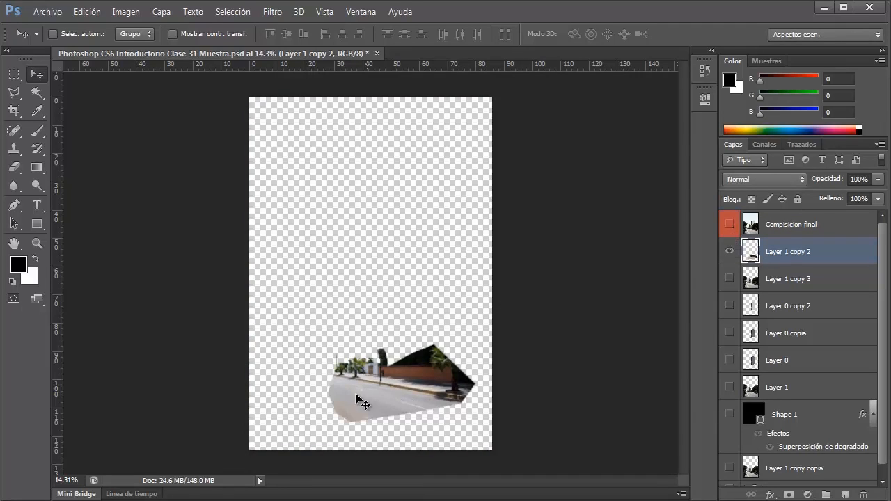
double_click(777, 254)
type("Puert")
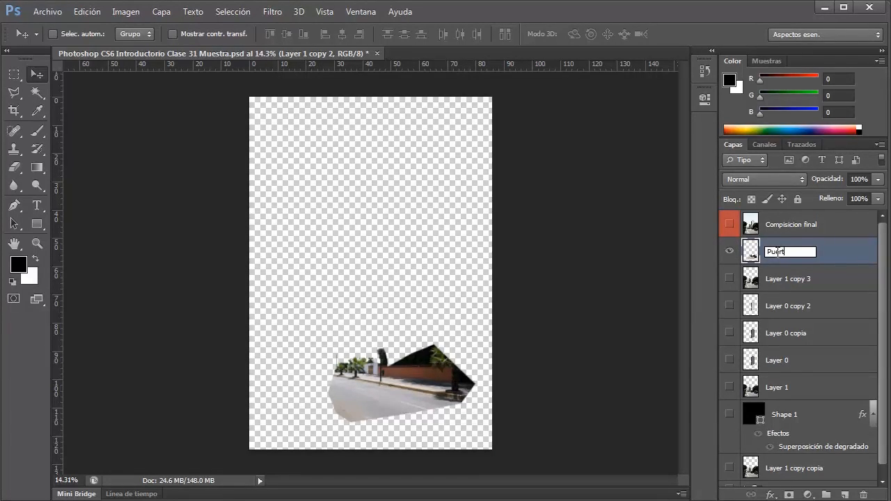
type("a acceso casa")
key("Return")
- Show Layer 1 copy 3 in place of Puerta acceso casa and rename it "Mascara de Arbol"
left_click(789, 282)
left_click(729, 251)
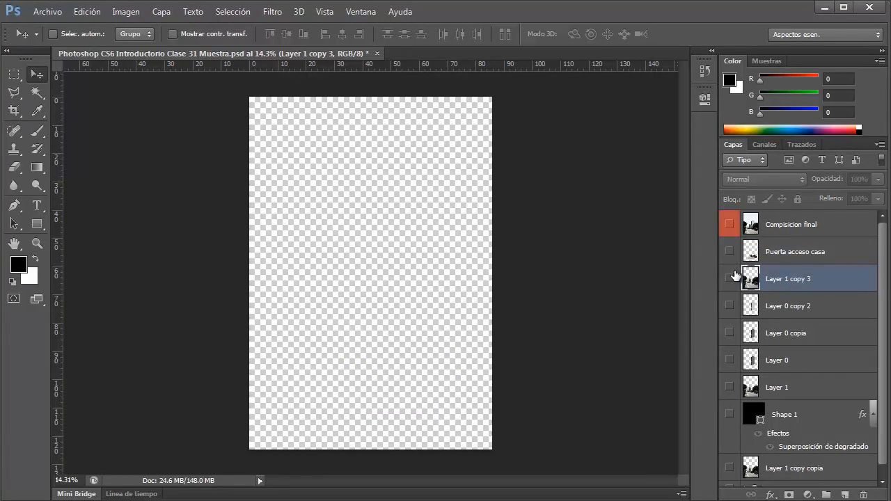
left_click(729, 279)
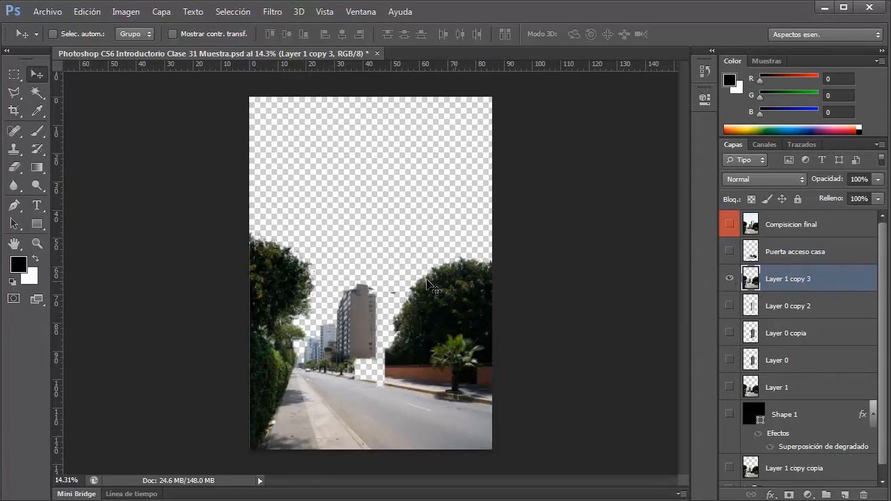
double_click(790, 281)
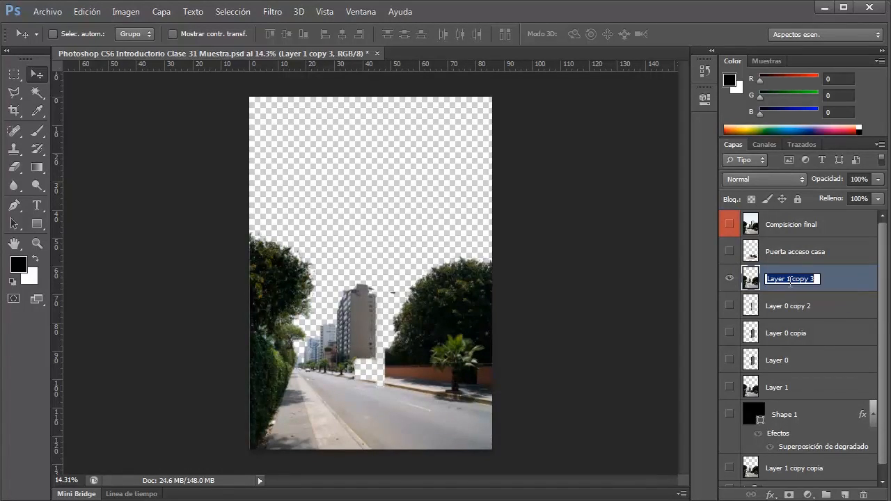
type("Mar")
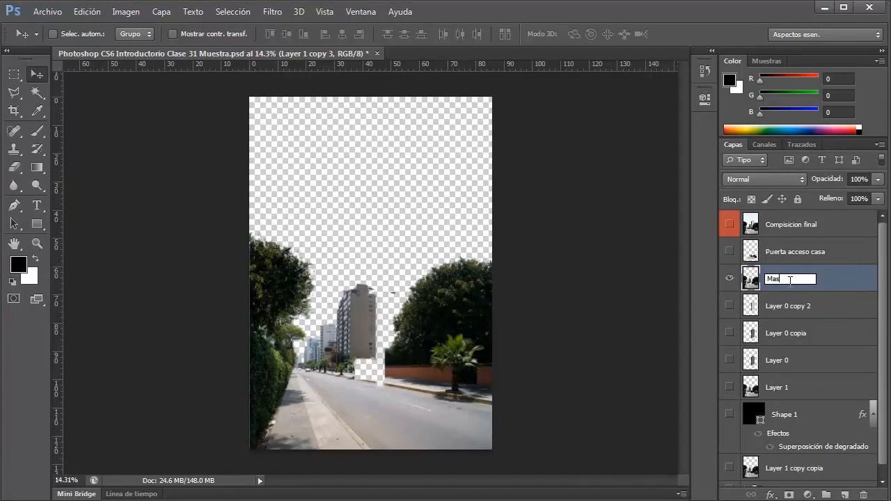
type("cara de Arbol")
- Show Layer 0 copy 2 in place of Mascara de Arbol and rename it "Edificio editado"
left_click(811, 305)
left_click(728, 280)
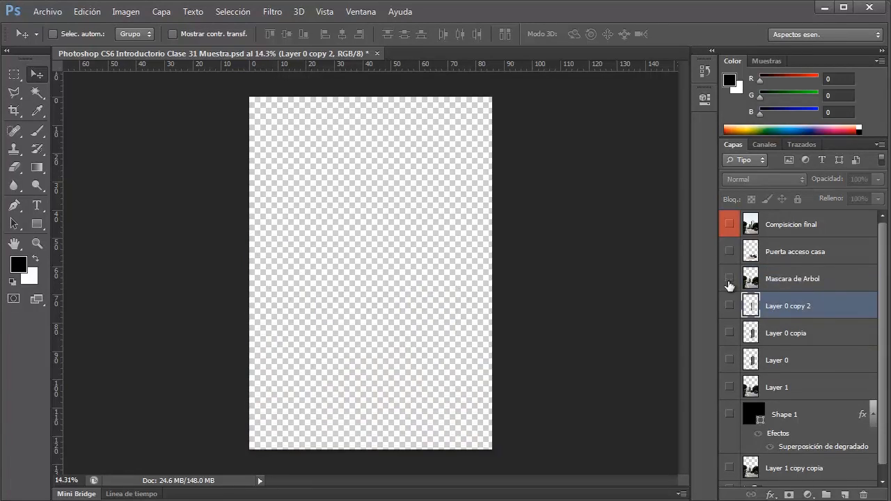
left_click(729, 306)
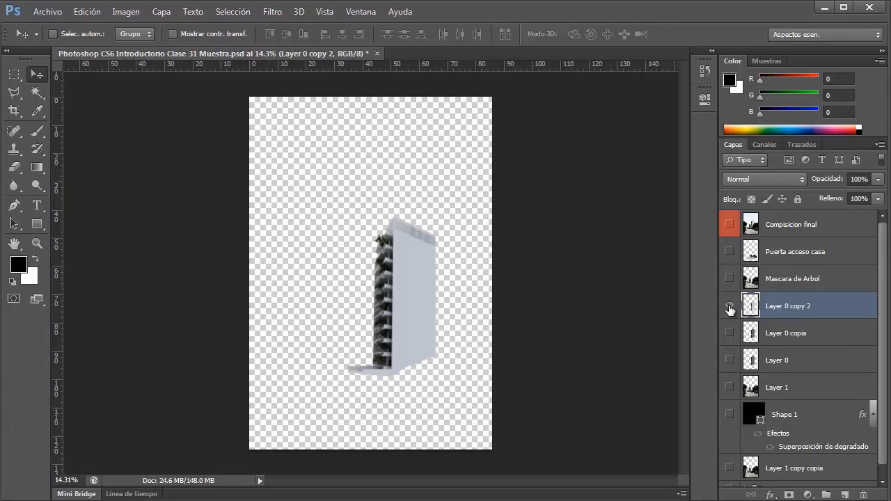
double_click(785, 310)
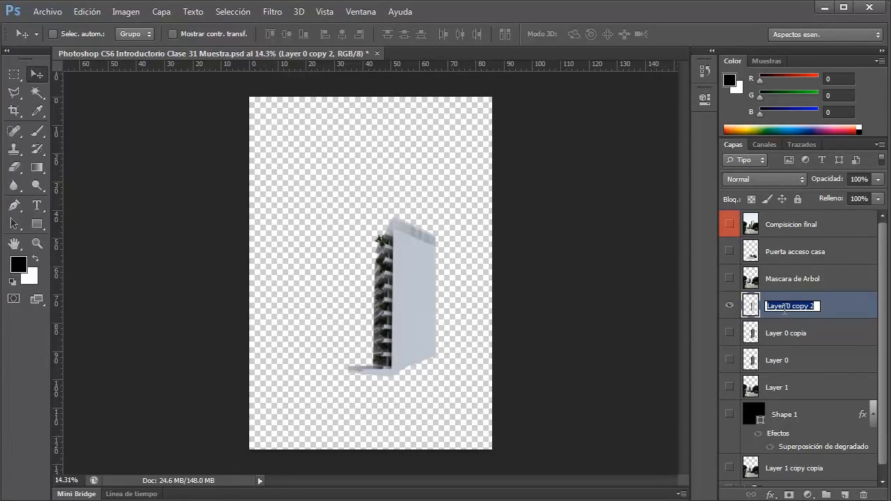
type("Edificio")
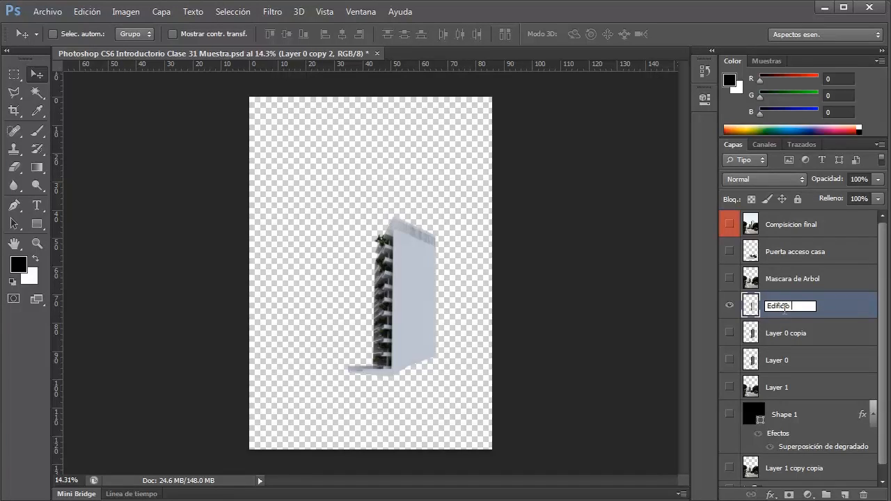
type(" editado")
- Show Layer 0 copia in place of Edificio editado and rename it "Edificio Original"
left_click(729, 305)
left_click(730, 333)
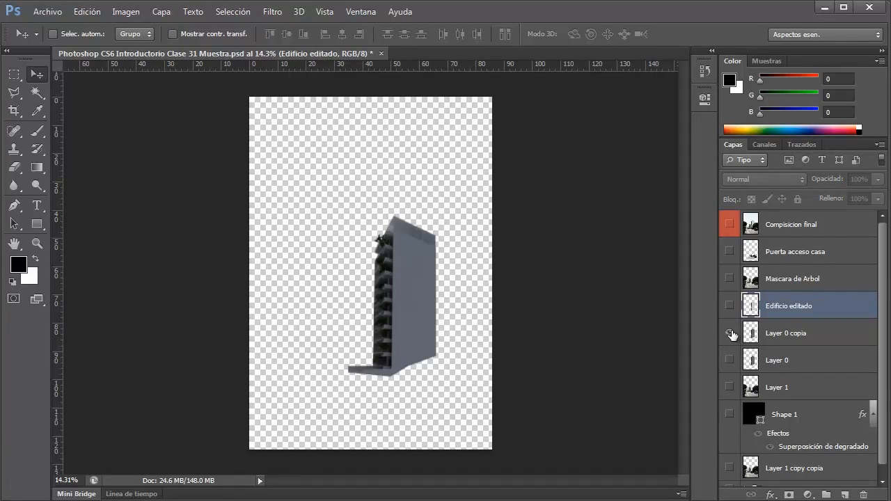
left_click(778, 338)
double_click(780, 334)
type("Edificio Original")
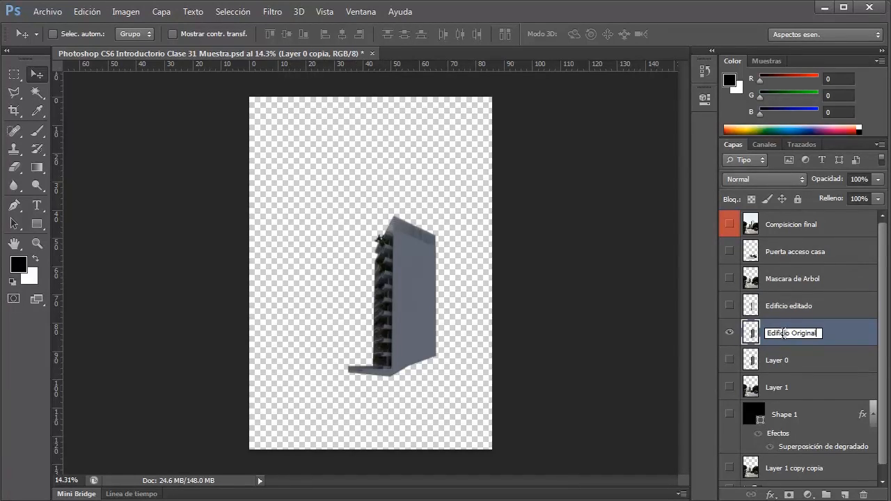
key("Return")
- Delete the redundant Layer 0 and hide the Edificio Original layer
left_click(778, 362)
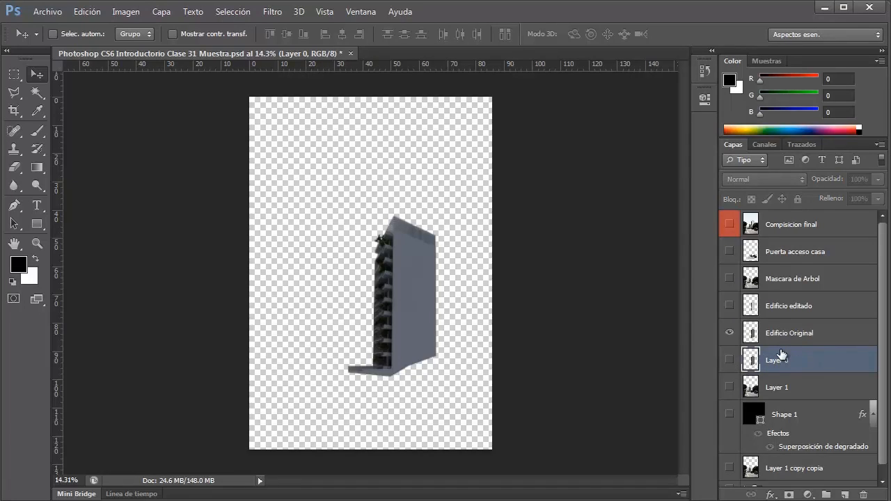
key("Delete")
left_click(729, 335)
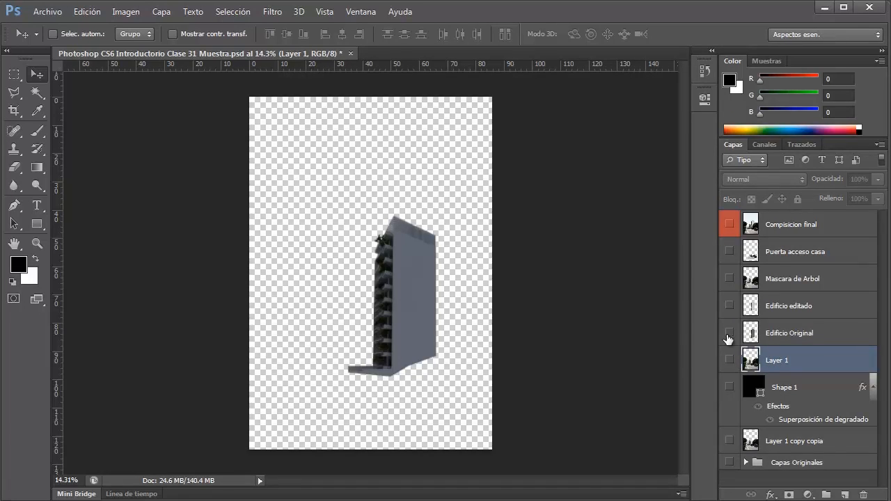
- Show Layer 1 to identify it, rename it "Ciudad sin cielo" and hide it again
left_click(729, 359)
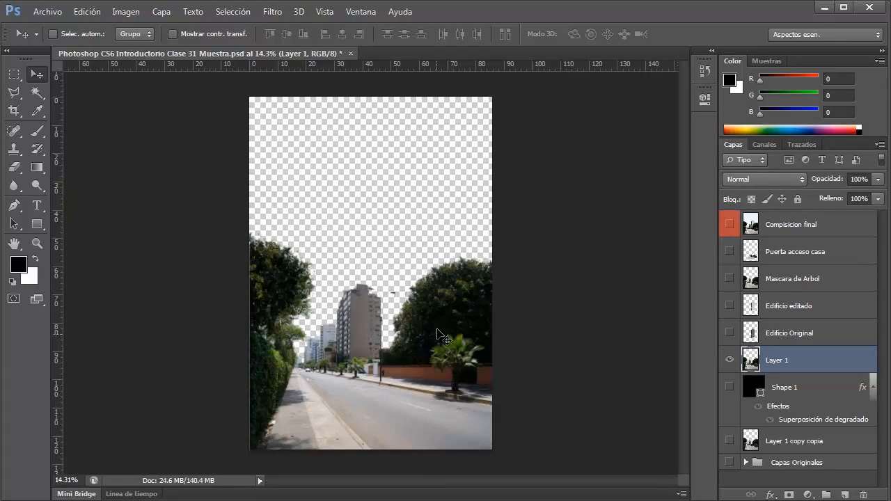
double_click(779, 360)
type("Ciudad")
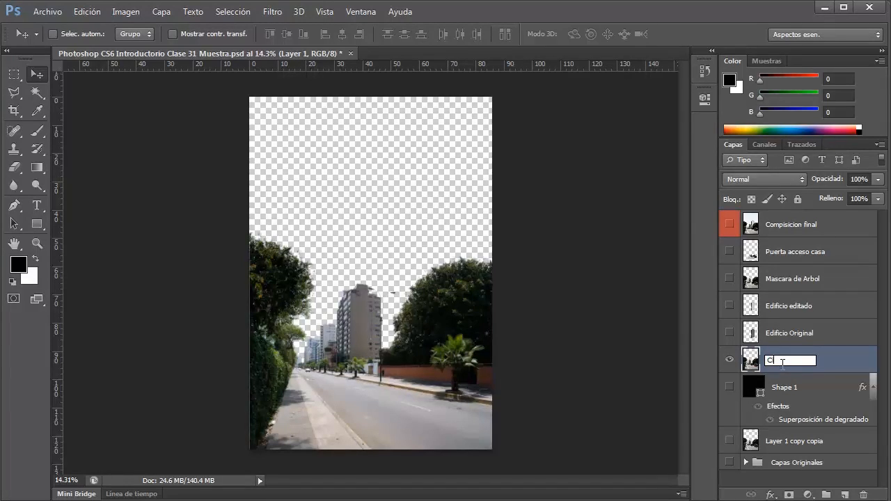
type(" sin cielo")
left_click(825, 341)
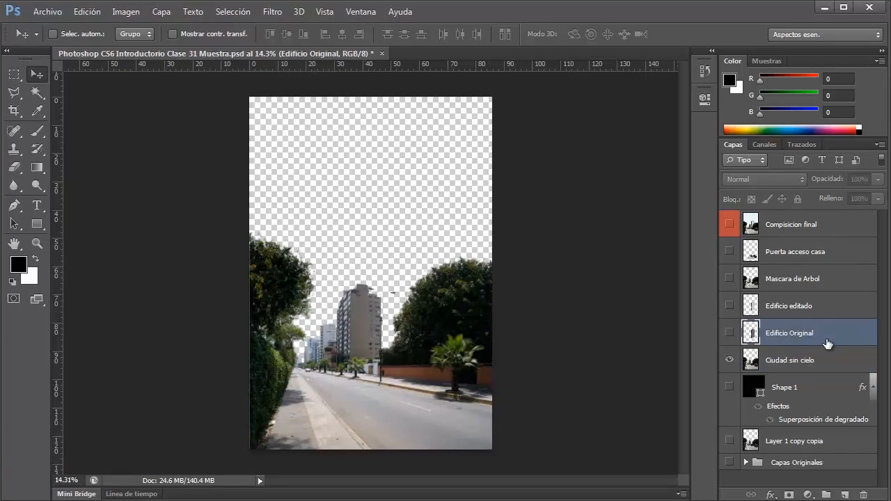
left_click(729, 361)
- Go through the renamed layers from Puerta acceso casa to Ciudad sin cielo and briefly view the Compisicion final layer
left_click(774, 256)
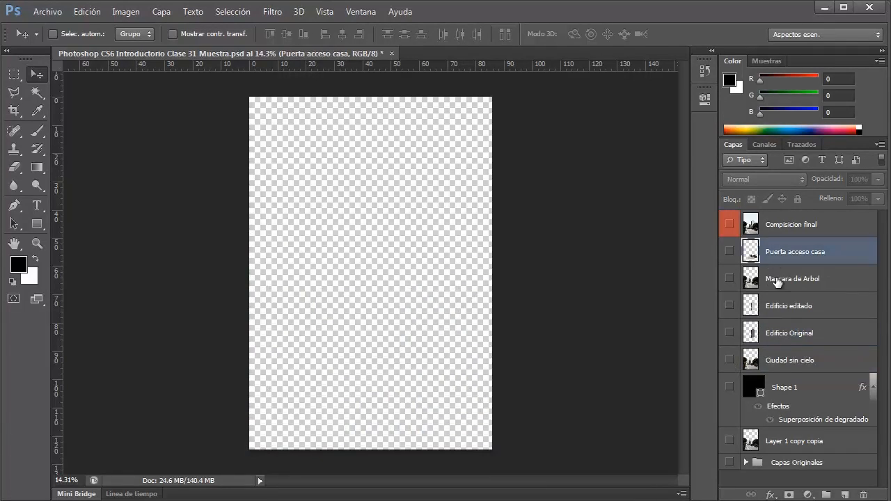
left_click(777, 280)
left_click(774, 305)
left_click(779, 333)
left_click(781, 358)
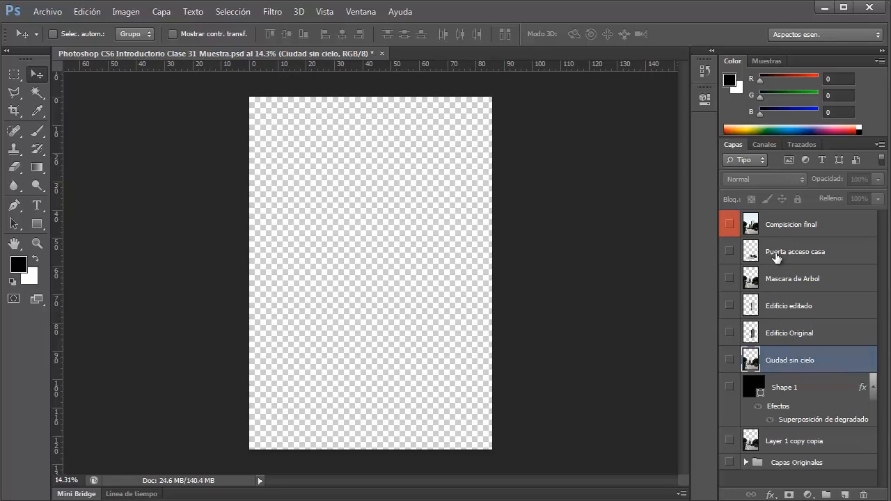
left_click(729, 224)
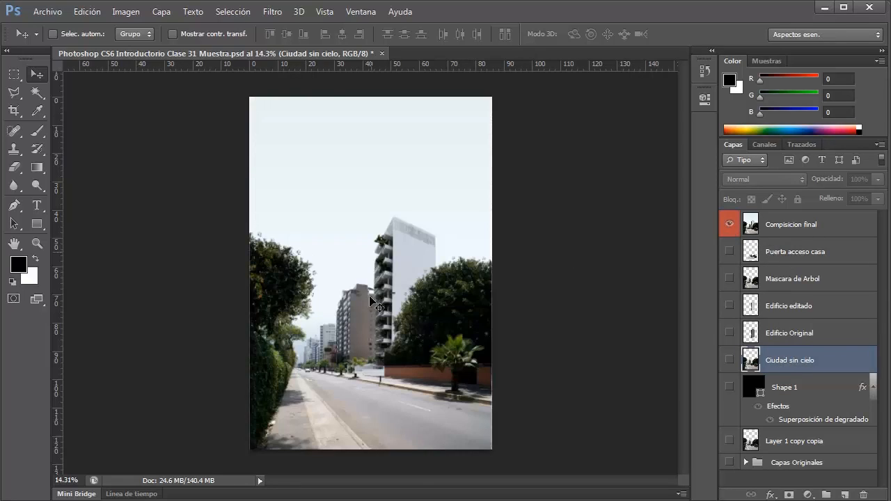
left_click(729, 224)
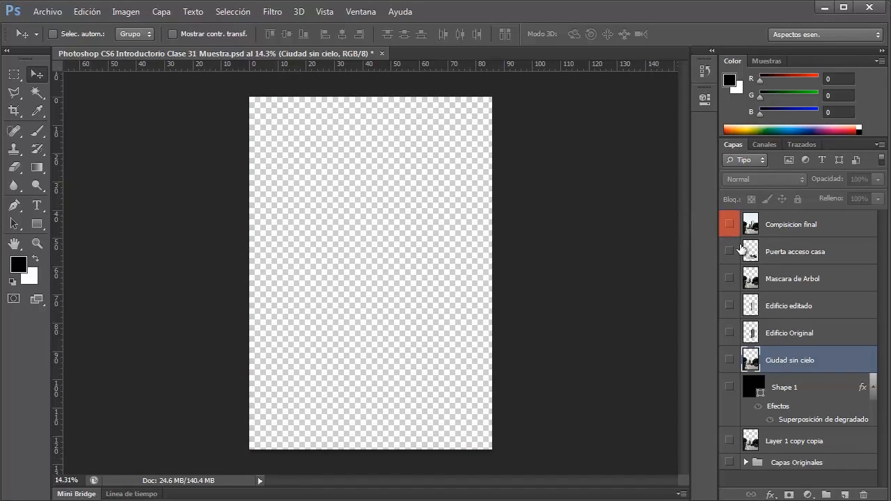
- Create a layer group named "Imagen final 01" and place it directly below the Compisicion final layer
left_click(825, 494)
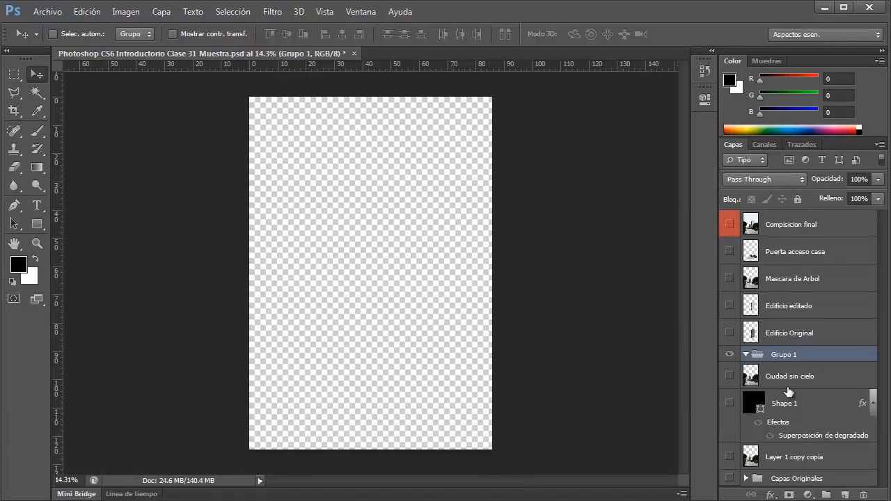
double_click(790, 355)
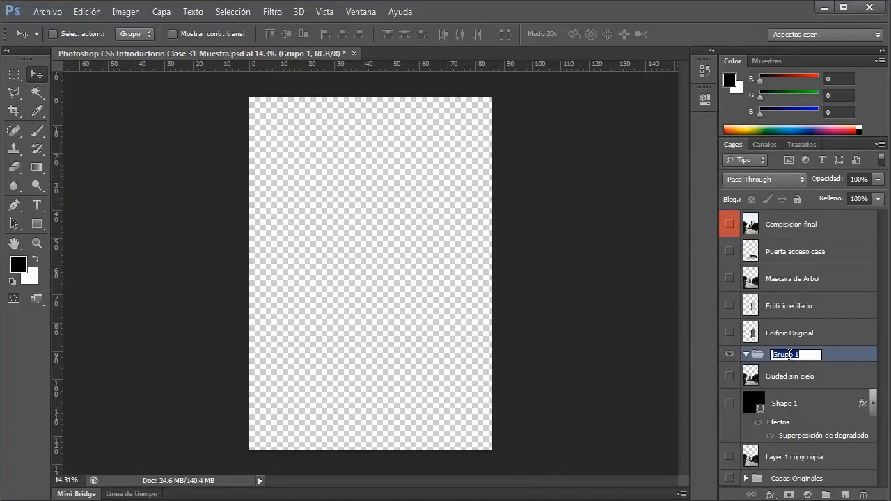
type("Imagen final 01")
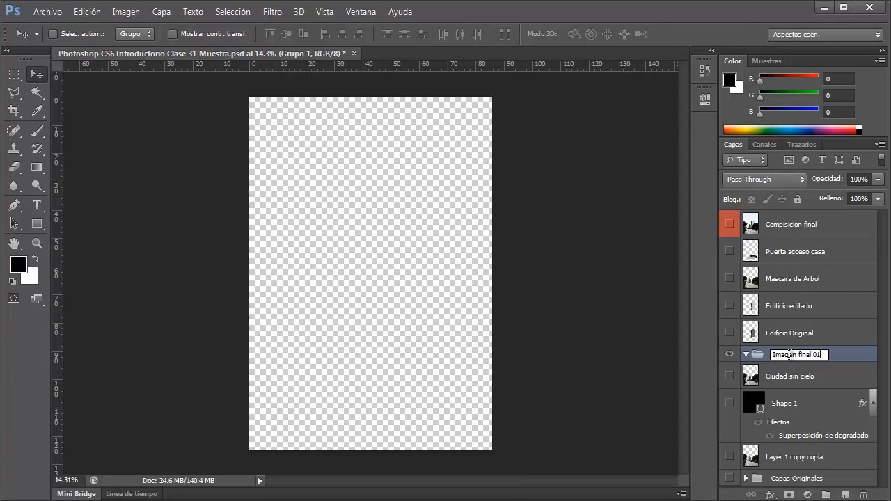
left_click(824, 341)
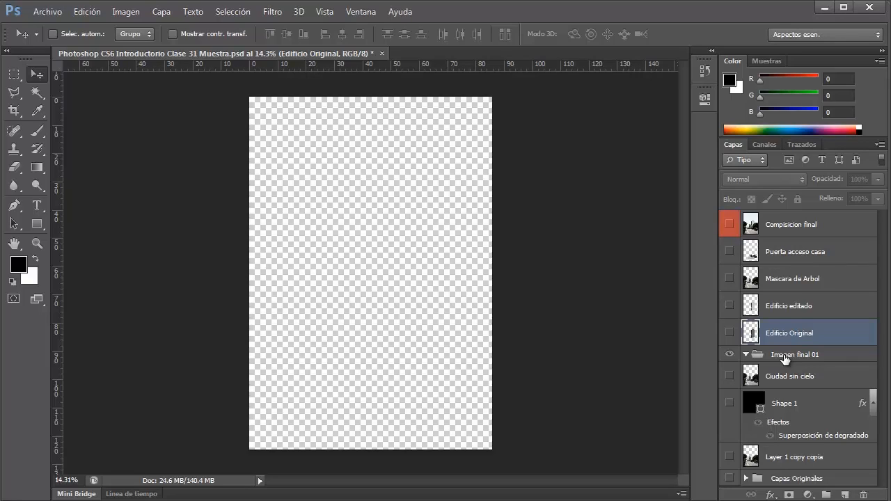
left_click_drag(785, 358, 781, 240)
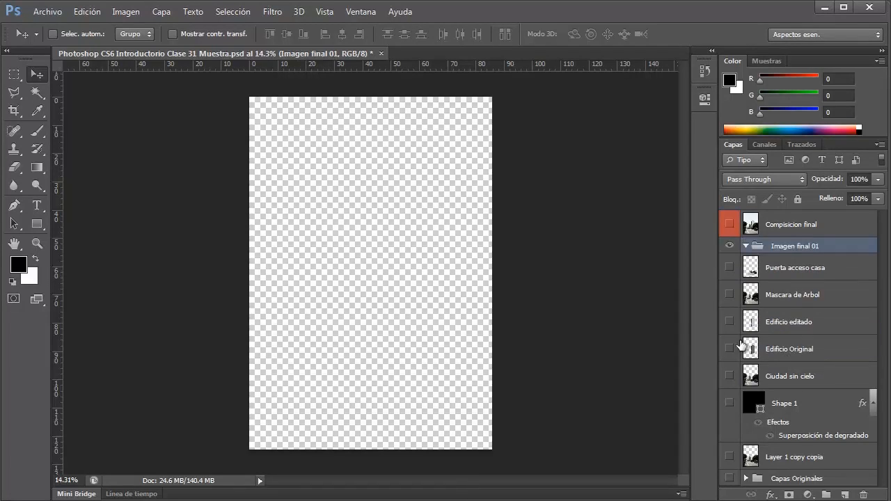
- Move the five layers from Puerta acceso casa to Ciudad sin cielo into the Imagen final 01 group
left_click(774, 270)
left_click(781, 376, "shift")
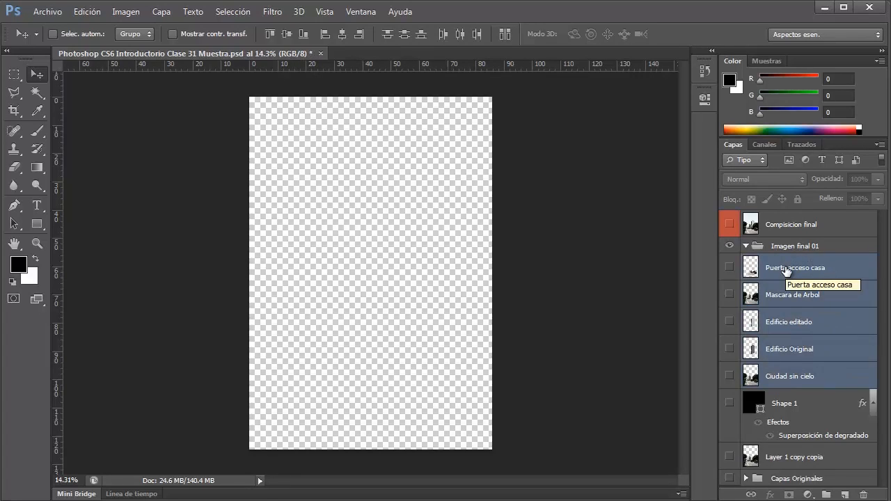
left_click_drag(773, 271, 777, 252)
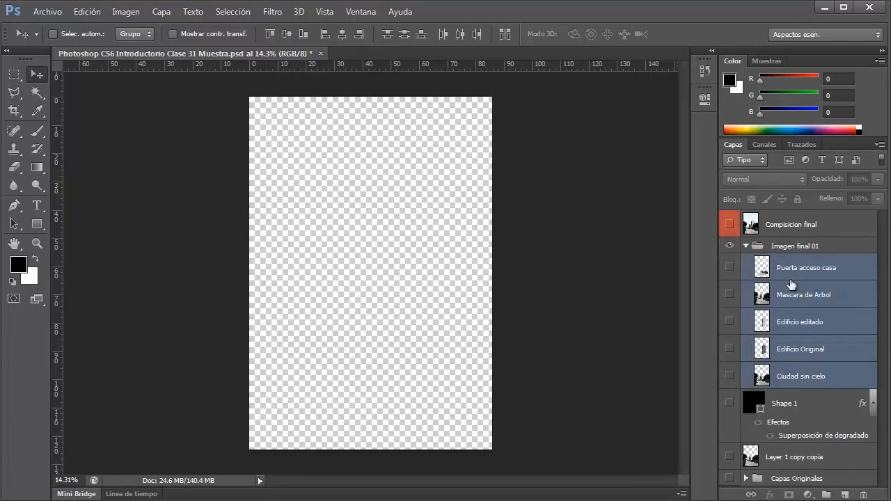
left_click(745, 245)
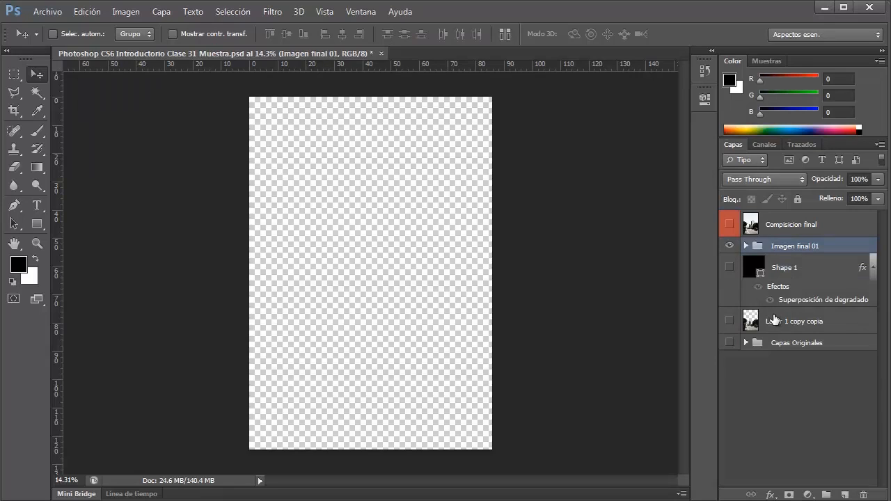
left_click(746, 246)
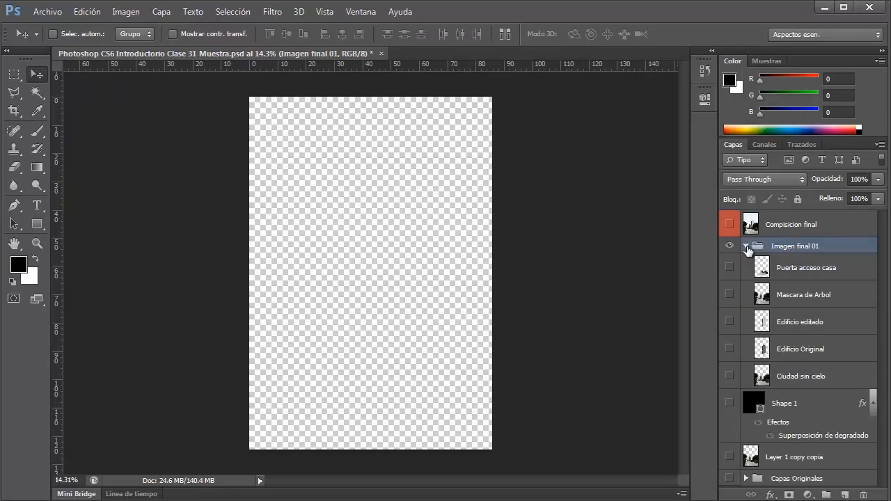
- Briefly show Shape 1 to identify it and move it into the Imagen final 01 group, beneath Ciudad sin cielo
scroll(774, 371, "down", 1)
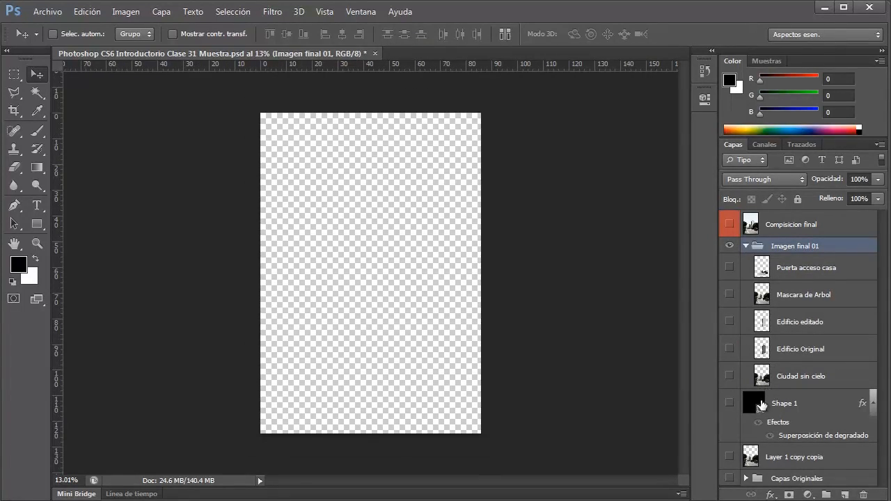
left_click(729, 403)
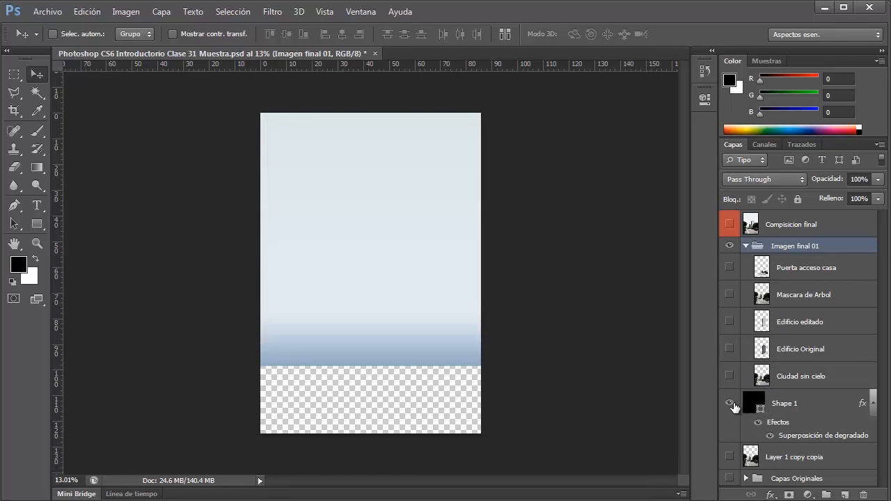
left_click(729, 403)
left_click_drag(781, 405, 790, 371)
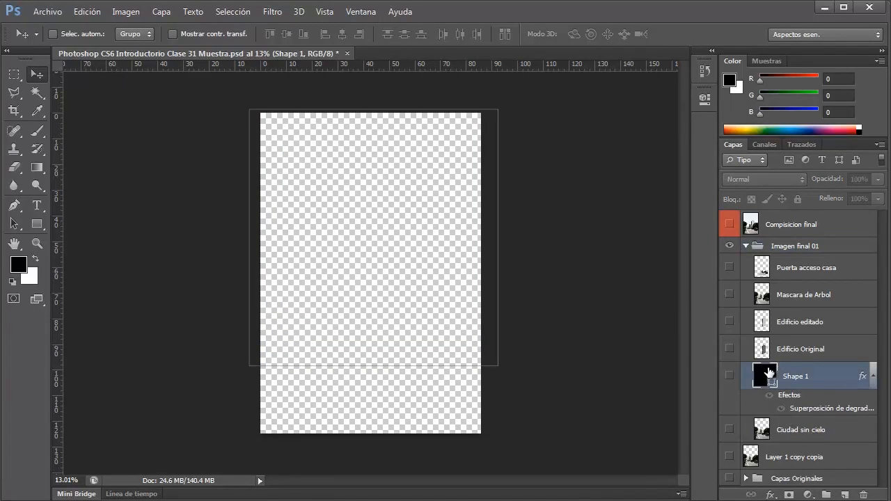
left_click_drag(772, 387, 786, 446)
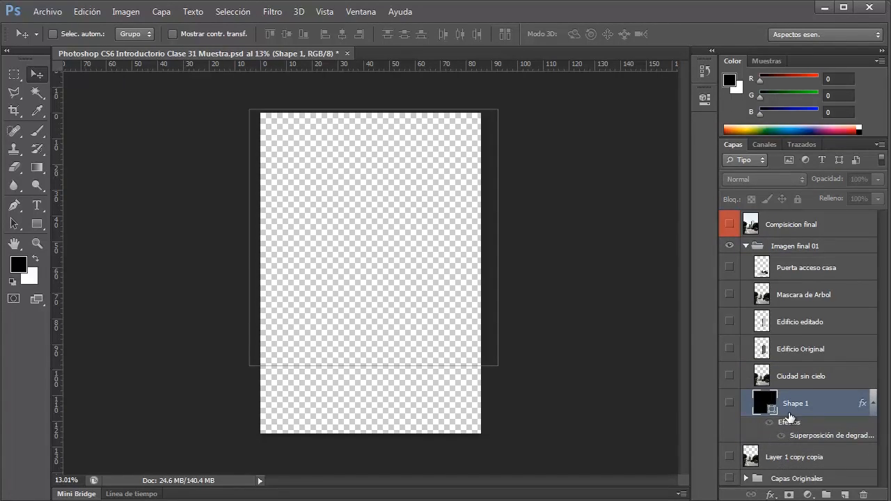
- Make all layers inside Imagen final 01 visible, collapse the group and toggle its visibility to check the composition
left_click(730, 376)
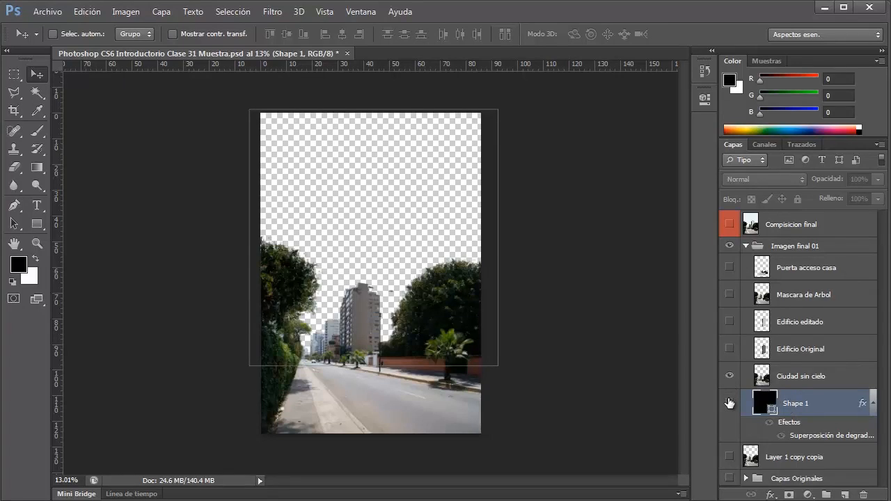
left_click(729, 403)
left_click_drag(775, 408, 792, 447)
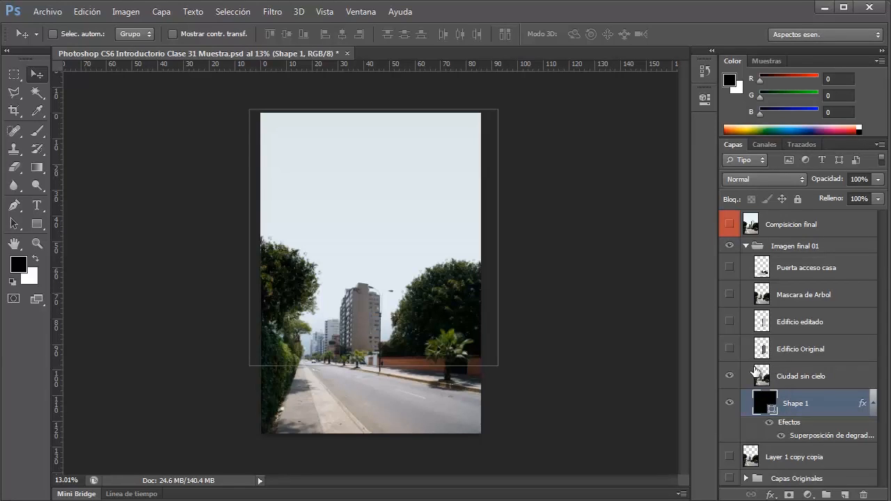
left_click_drag(729, 380, 729, 403)
left_click(730, 403)
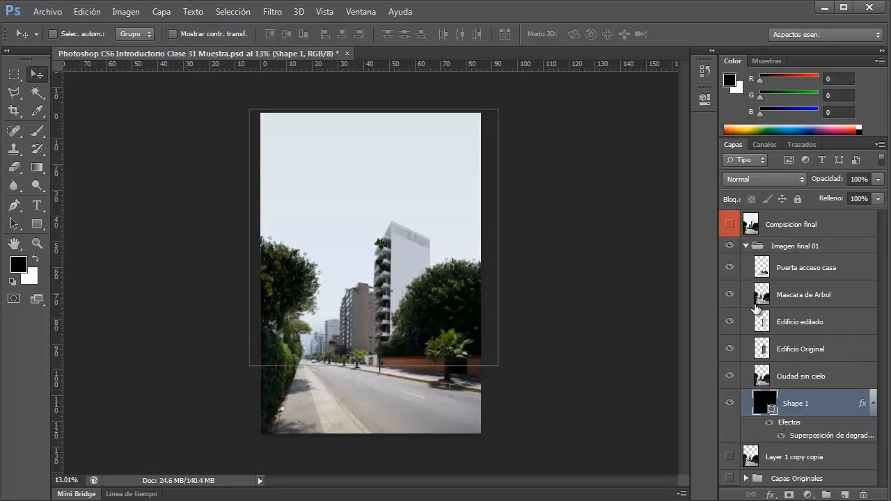
left_click(746, 247)
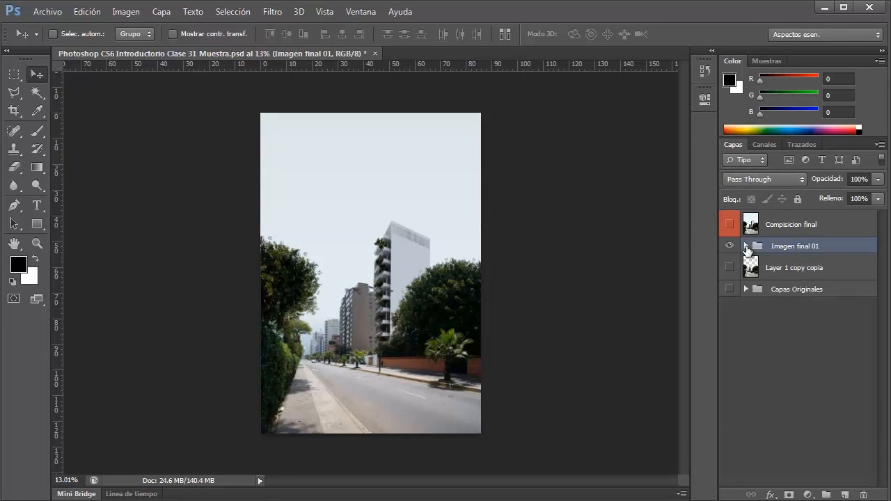
left_click(729, 247)
left_click(730, 247)
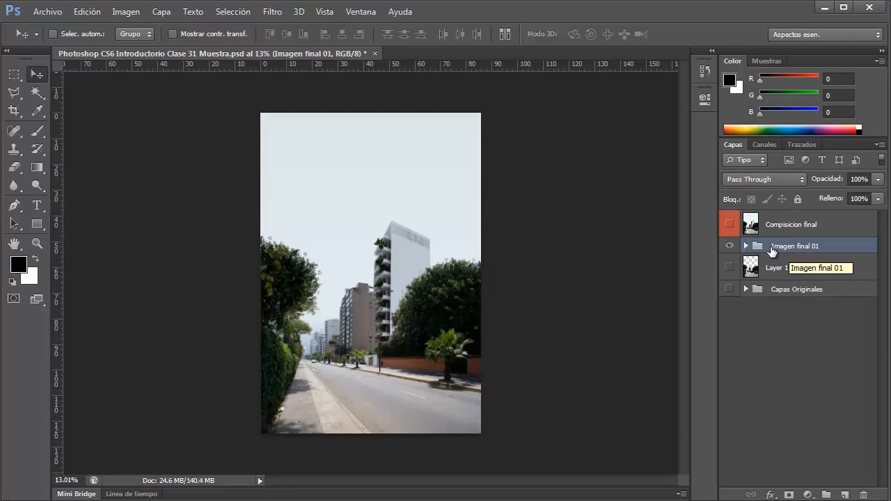
- Hide the Imagen final 01 group, show Layer 1 copy copia to identify it and delete that redundant layer
left_click(729, 246)
left_click(730, 268)
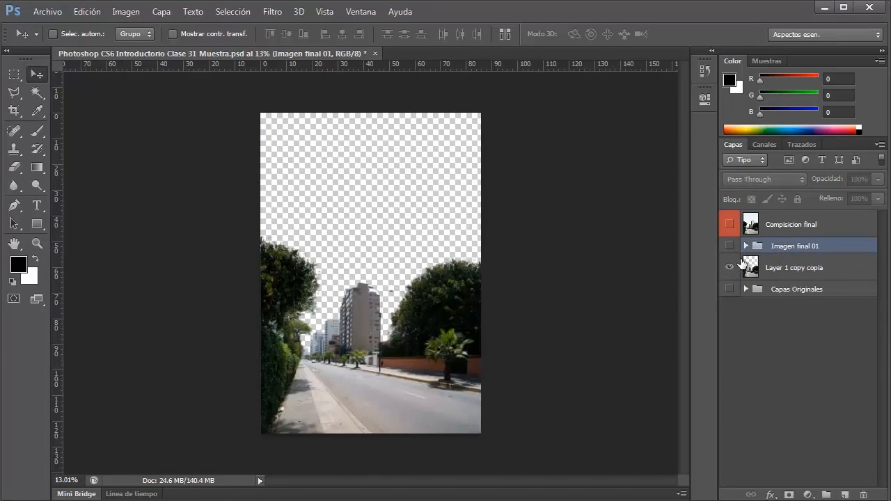
left_click(746, 245)
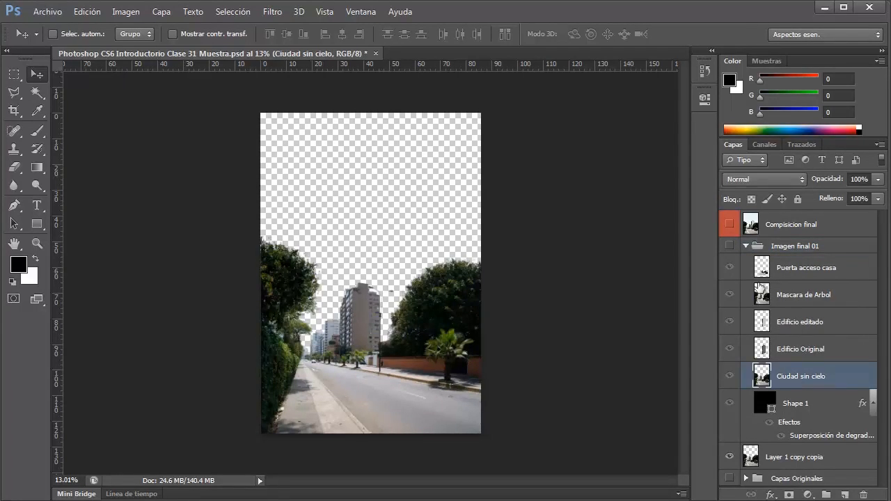
left_click(746, 246)
left_click(776, 268)
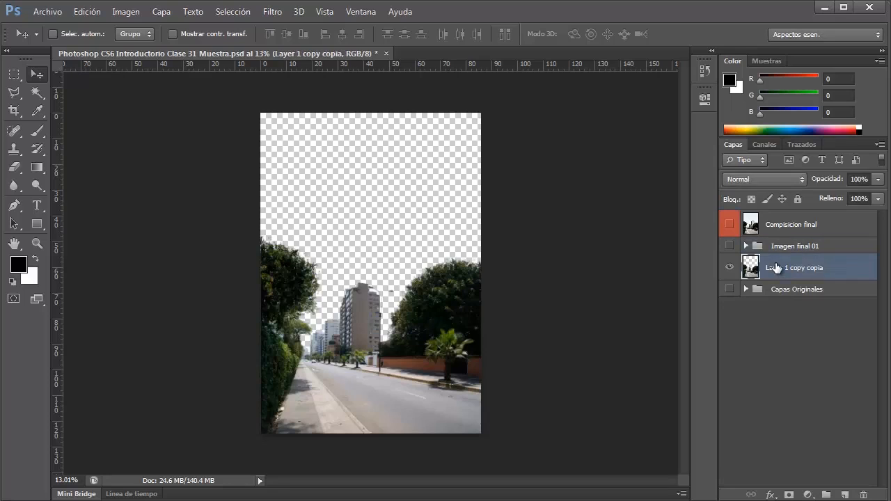
key("Delete")
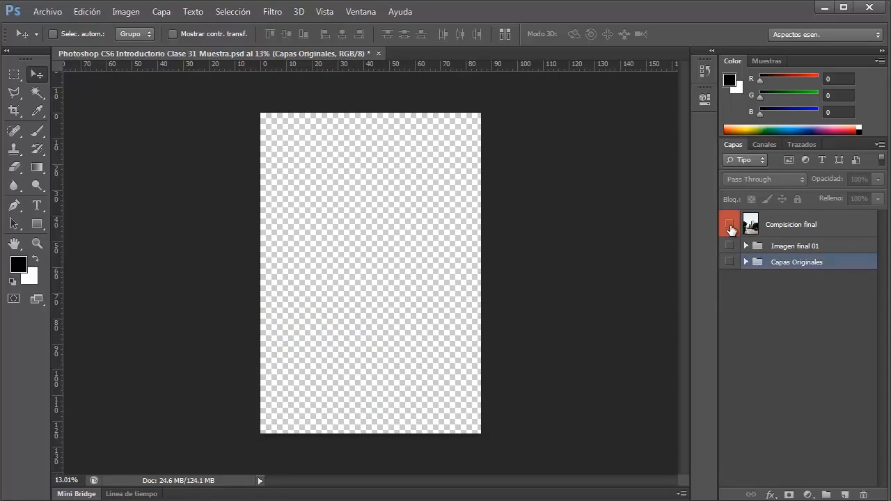
- Add a number to the final composition layer's name, making it "Compisicion final 01"
left_click(785, 227)
double_click(805, 225)
left_click(822, 226)
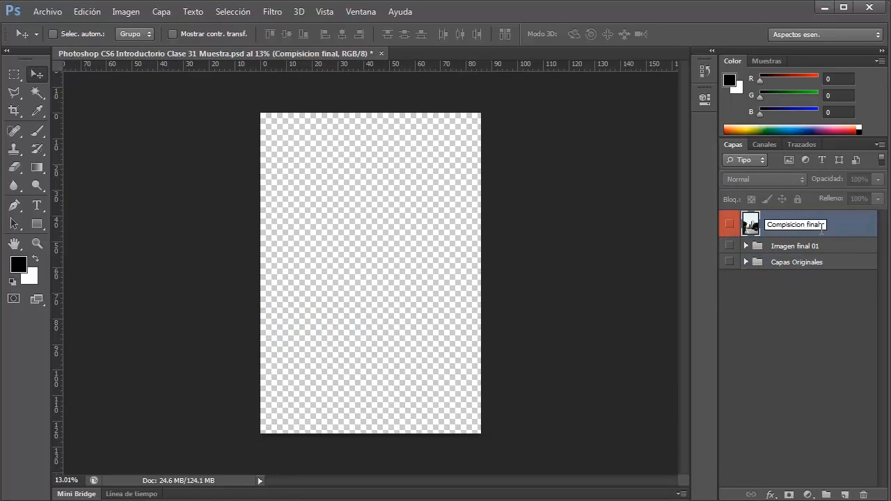
type("01")
key("Return")
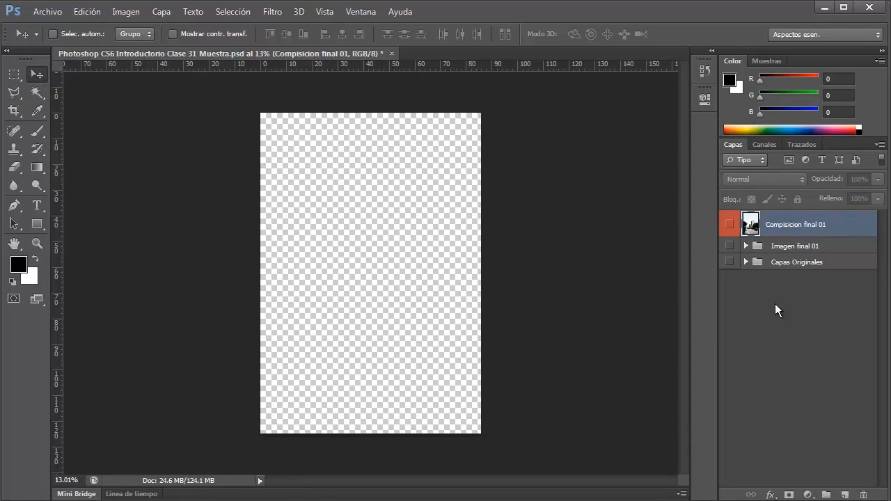
left_click(813, 334)
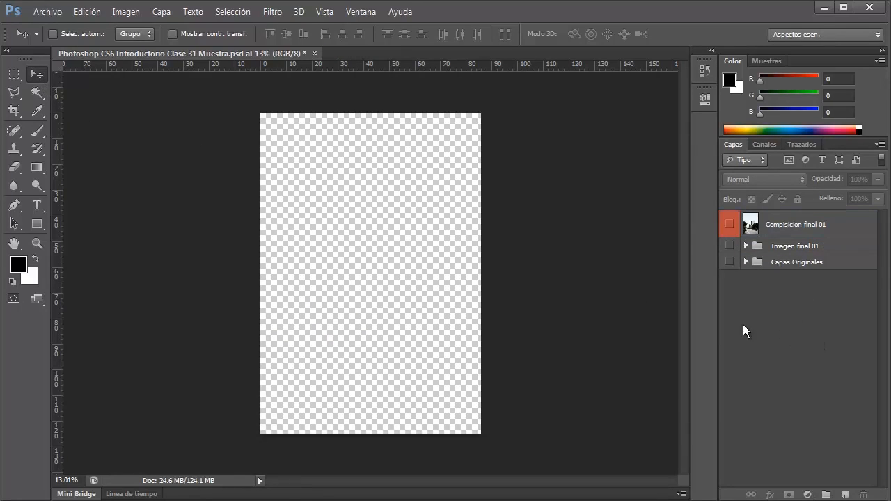
- Show the Compisicion final 01 layer and look through the contents of the Imagen final 01 group
left_click(728, 225)
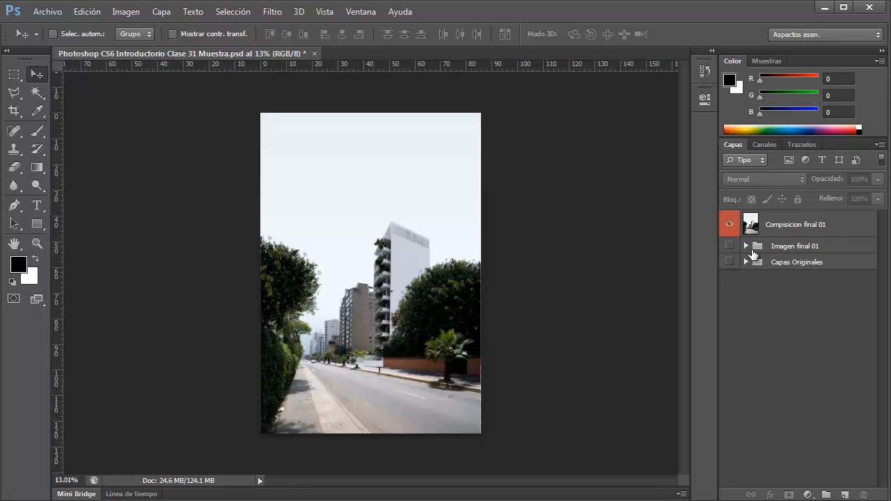
left_click(746, 247)
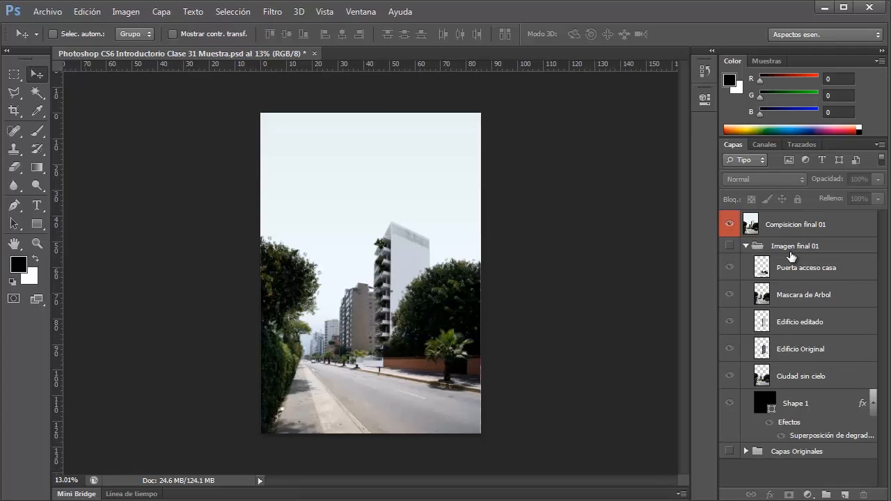
left_click(747, 247)
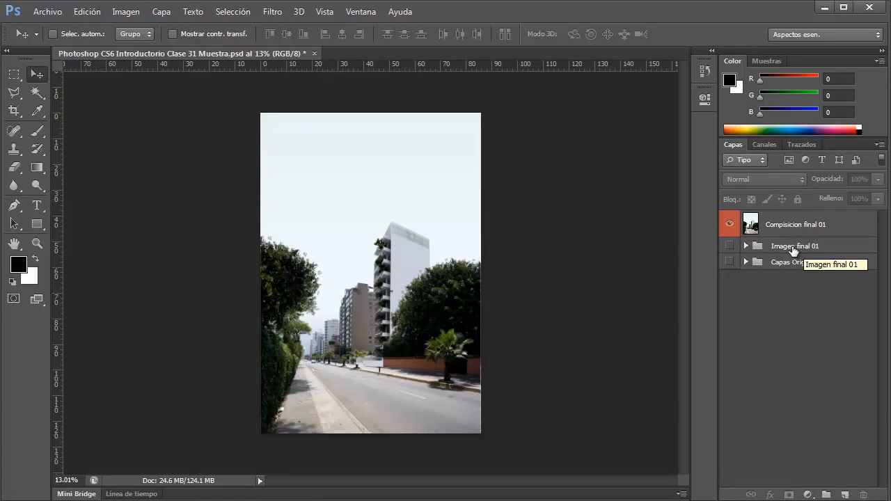
- Duplicate the Imagen final 01 group in the same document under the name "Imagen final 02"
left_click(788, 247)
right_click(787, 248)
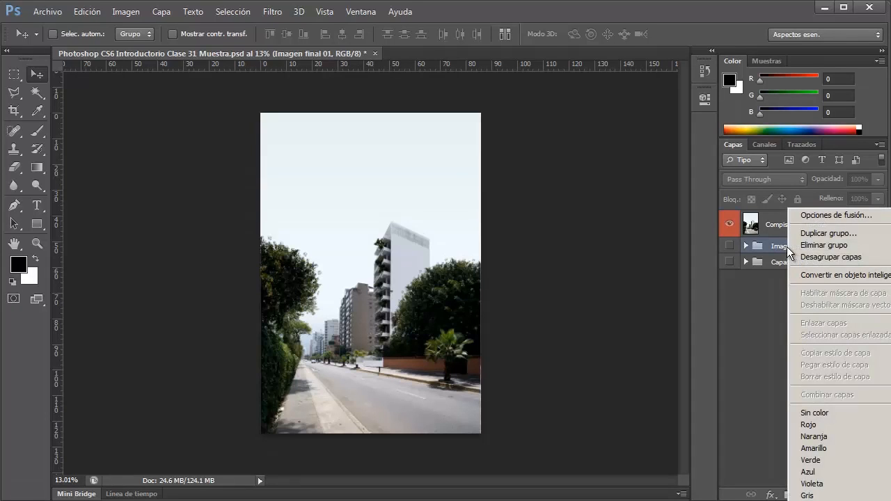
left_click(820, 233)
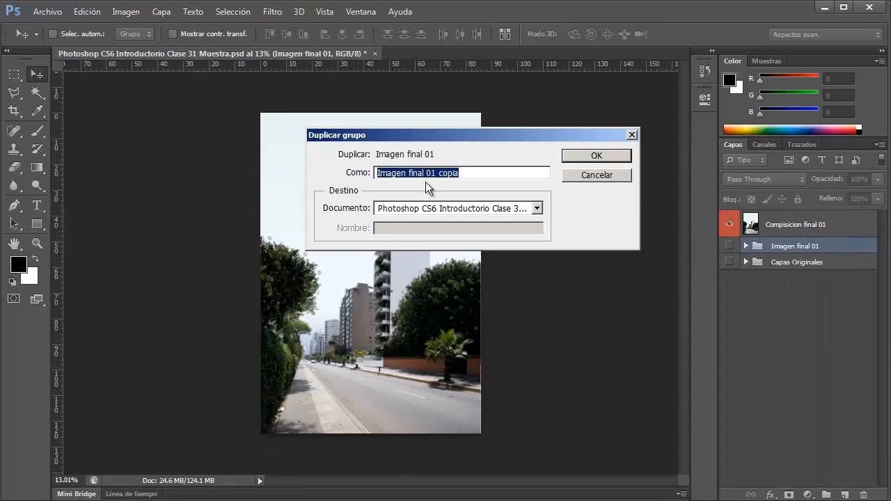
left_click_drag(433, 173, 515, 173)
type("2")
left_click(573, 157)
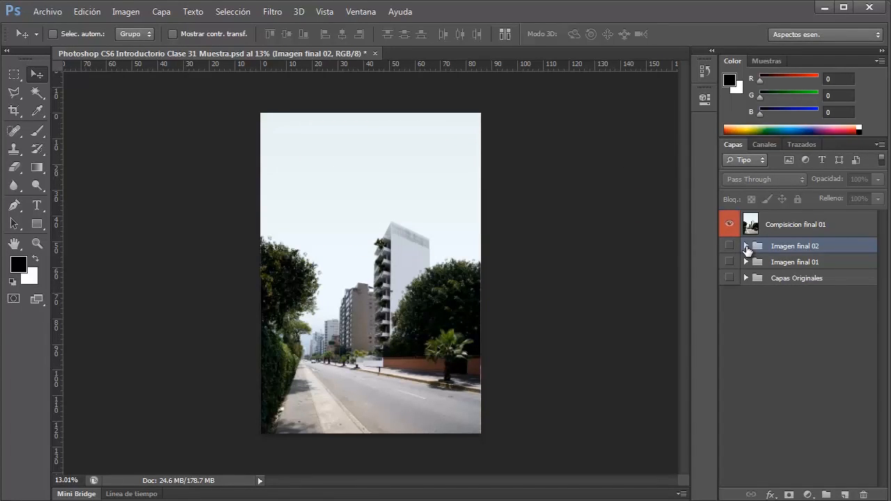
- Hide the final composition layer and correct the spelling of its name to "Composicion final 01"
left_click(728, 223)
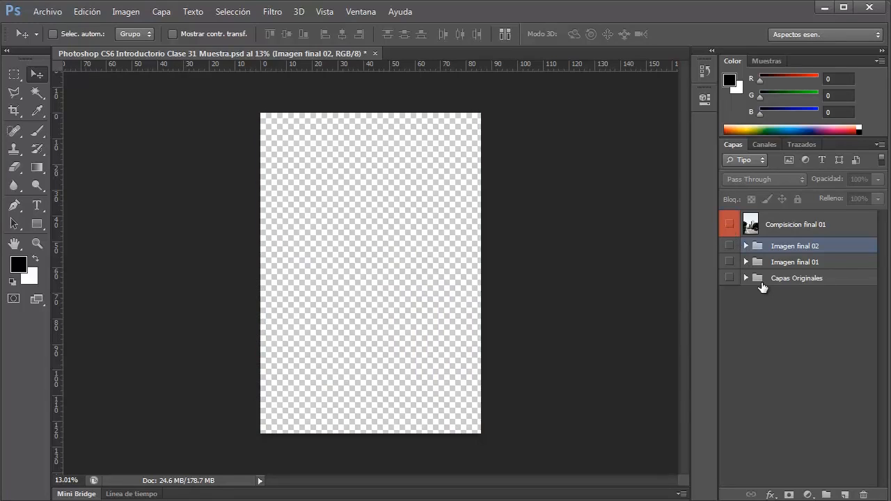
left_click(785, 227)
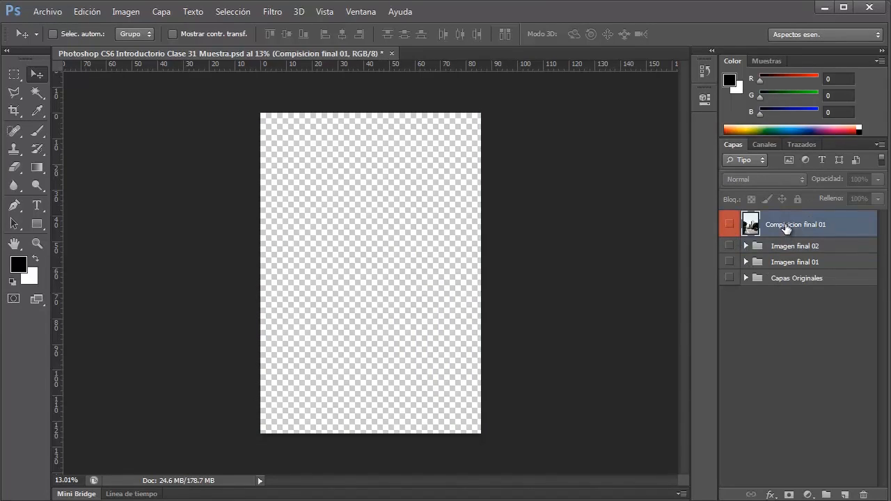
double_click(788, 227)
left_click(788, 225)
key("Delete")
type("o")
left_click(778, 308)
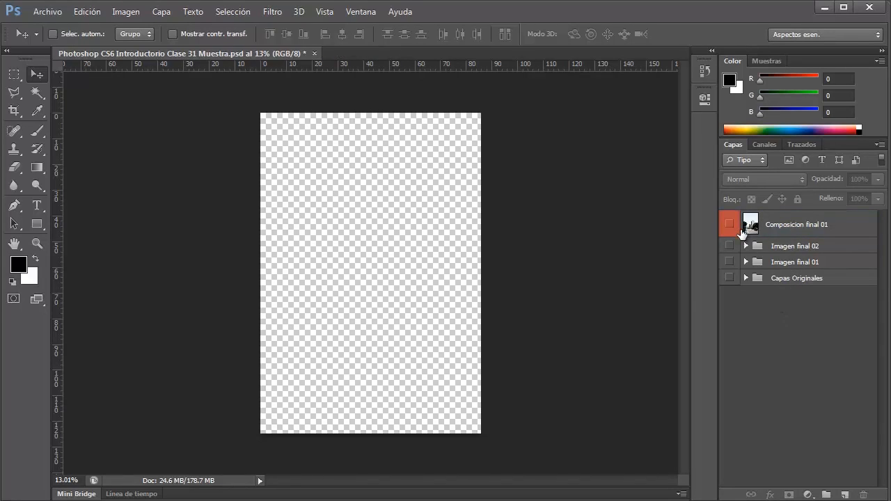
- Preview the Imagen final 01 group, then show Imagen final 02 in its place and look through its layers
left_click(729, 262)
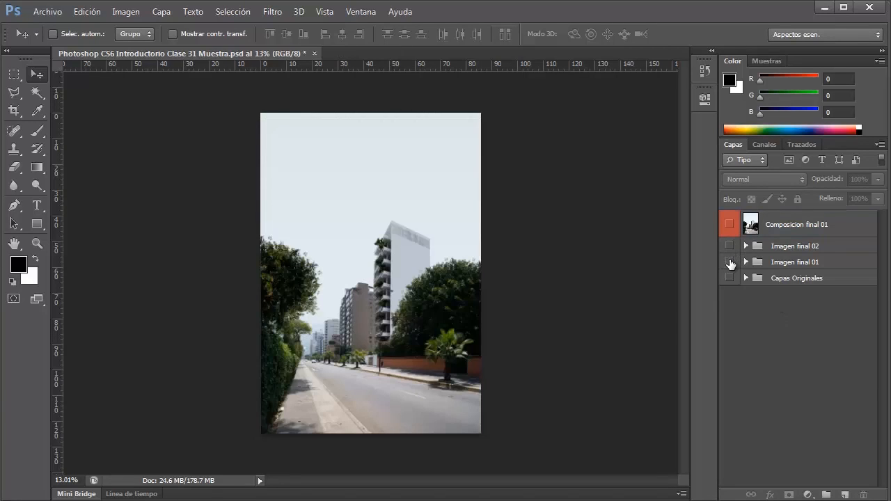
left_click(730, 262)
left_click(730, 246)
left_click(764, 251)
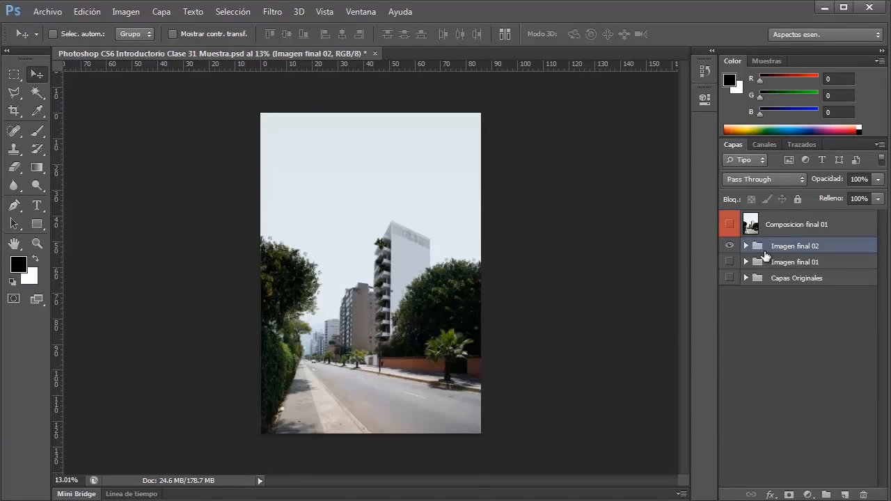
left_click(746, 247)
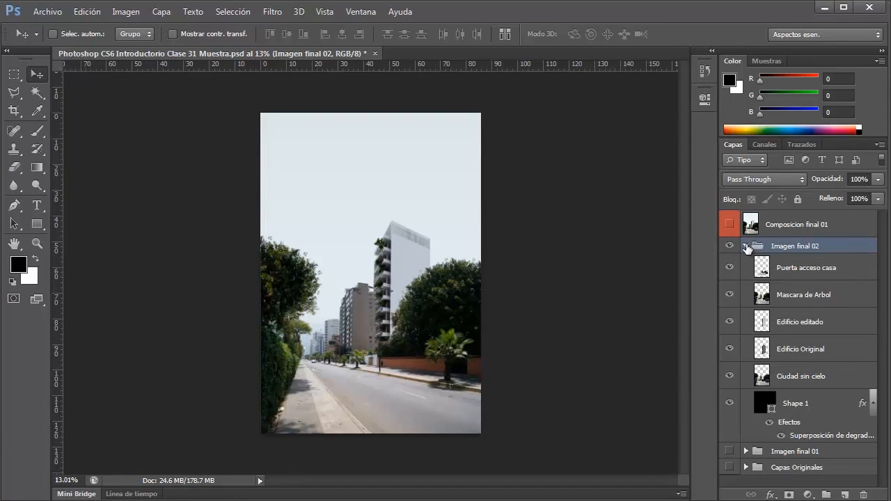
left_click(746, 247)
- Compare the Imagen final 01 and Imagen final 02 groups, leaving only Imagen final 02 visible and collapsed
left_click(729, 249)
left_click(730, 261)
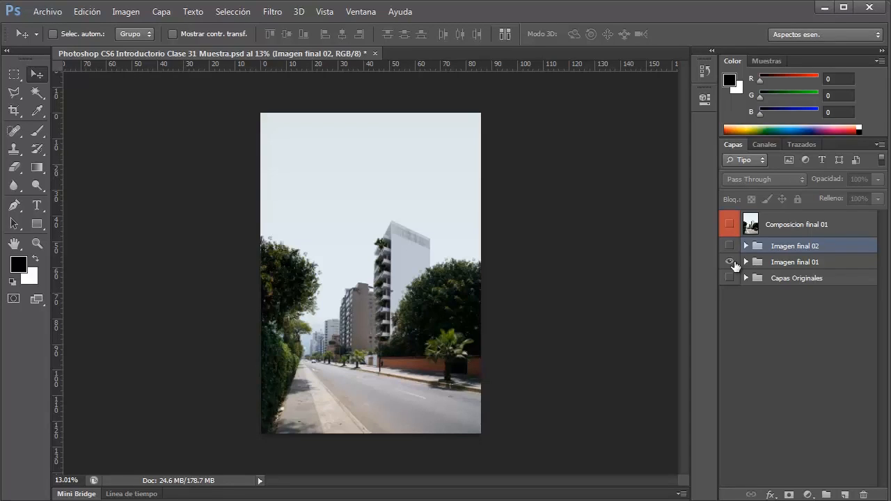
scroll(629, 322, "up", 2)
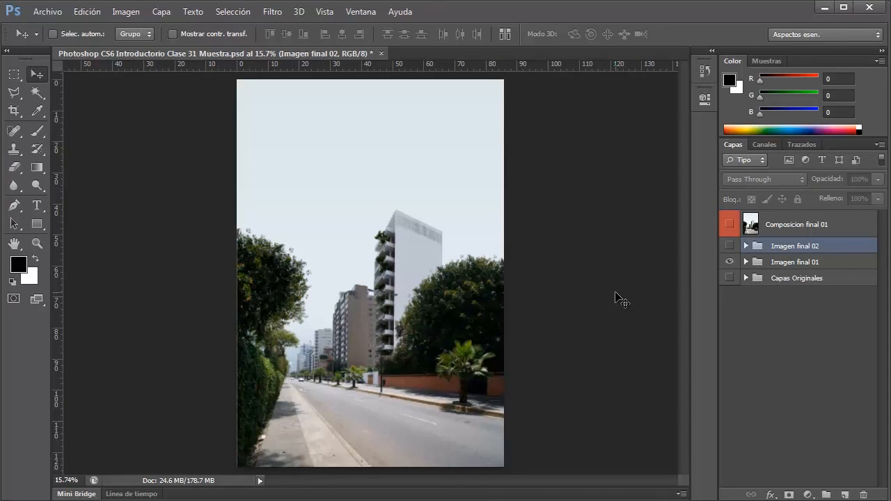
left_click(728, 262)
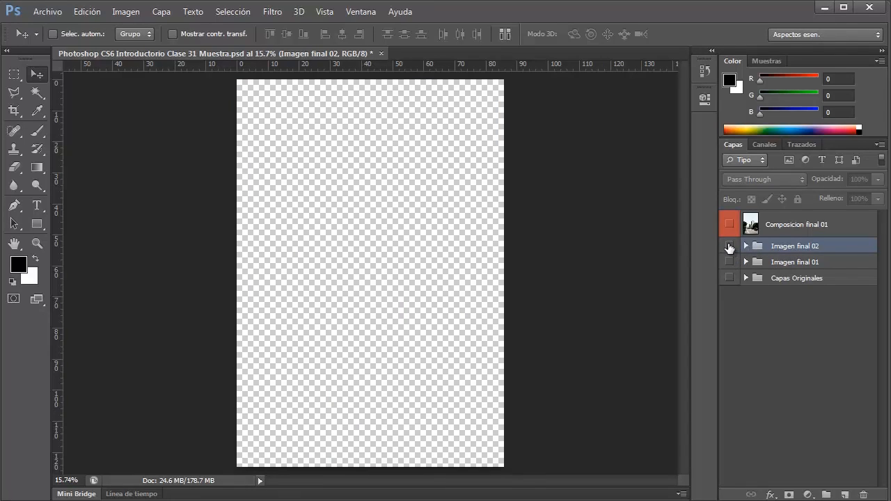
left_click(729, 246)
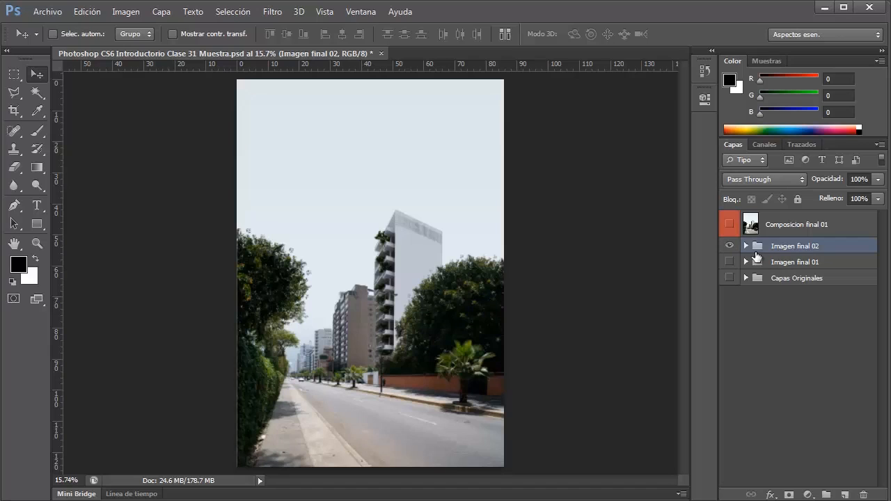
left_click(746, 246)
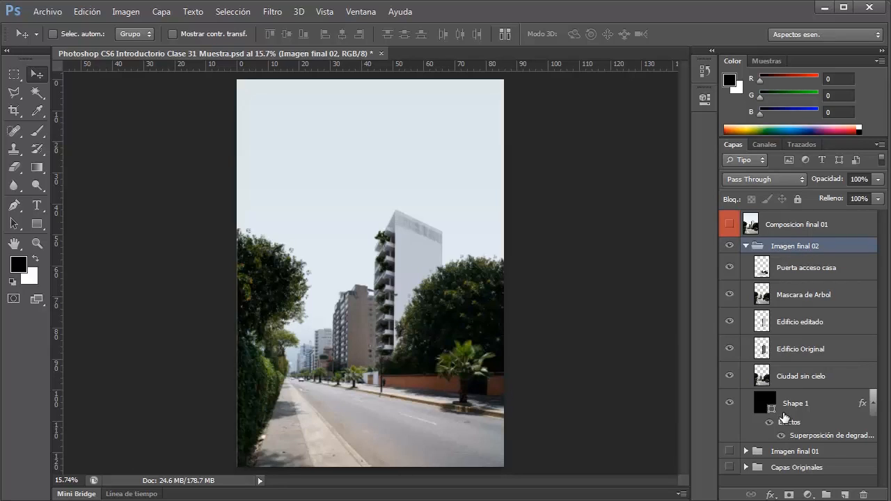
left_click(746, 247)
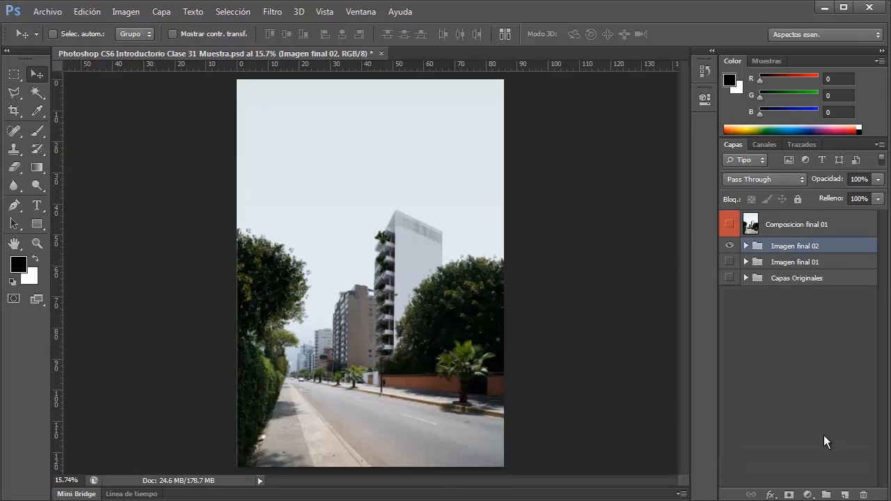
- Show and select the Composicion final 01 layer and review the available adjustment layers and direct image adjustments
left_click(807, 495)
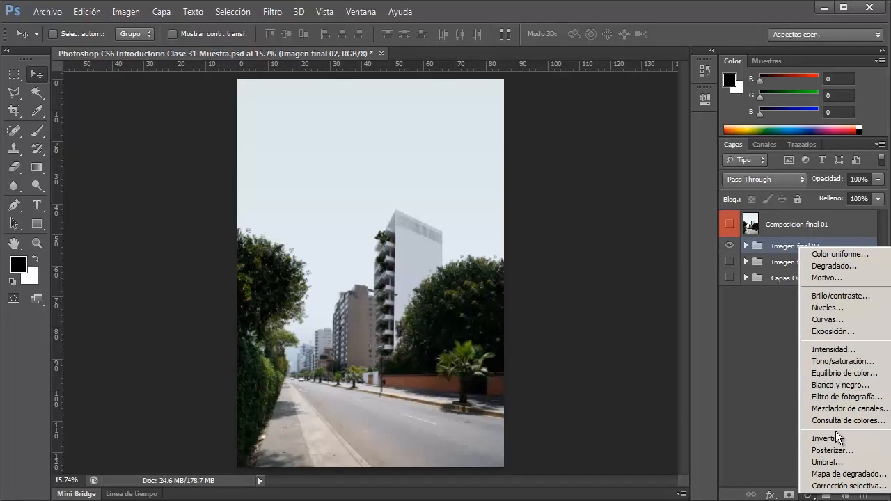
left_click(768, 423)
left_click(135, 14)
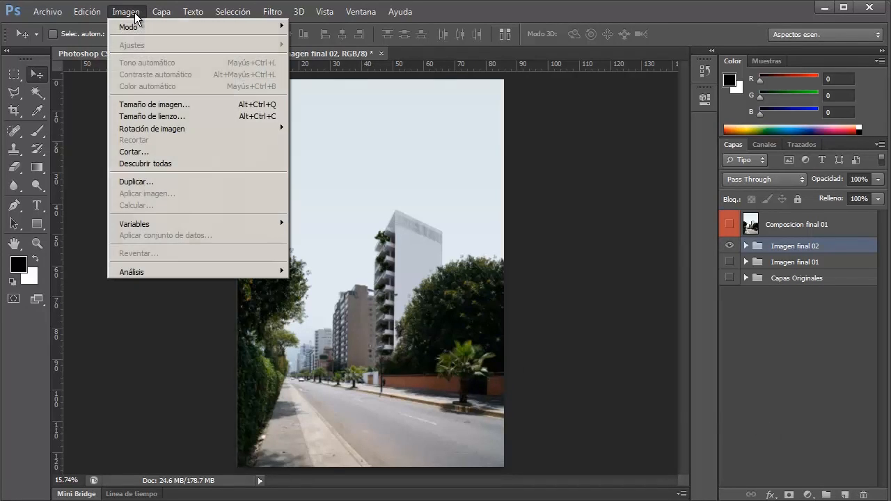
left_click(781, 223)
left_click(730, 224)
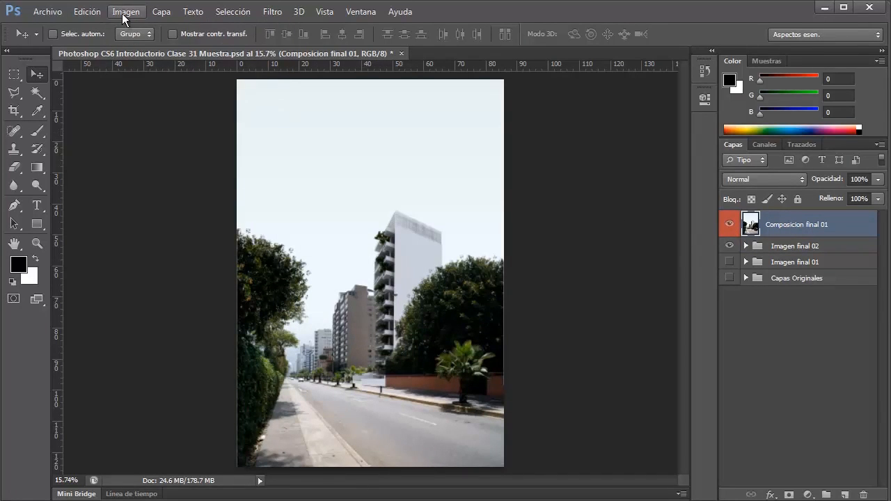
left_click(122, 13)
mouse_move(187, 50)
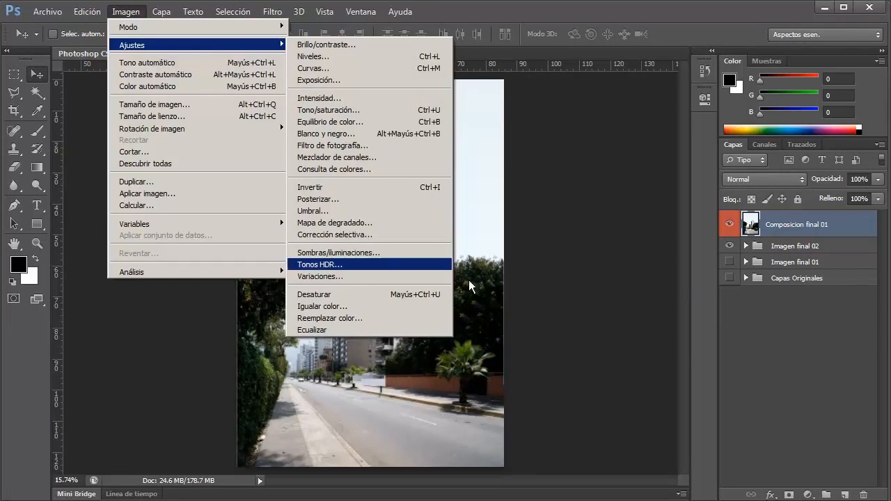
left_click(628, 308)
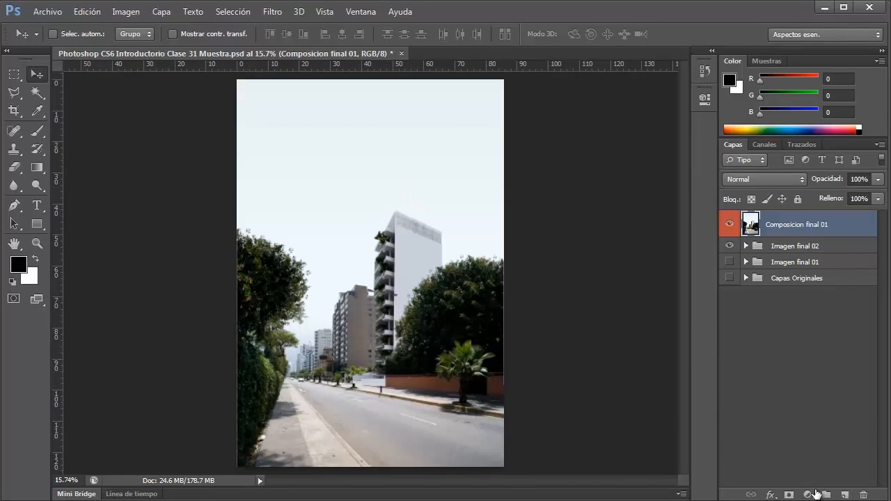
- Add a Brightness/Contrast adjustment layer above Composicion final 01 with brightness -139 and contrast 100, and close its properties
left_click(811, 495)
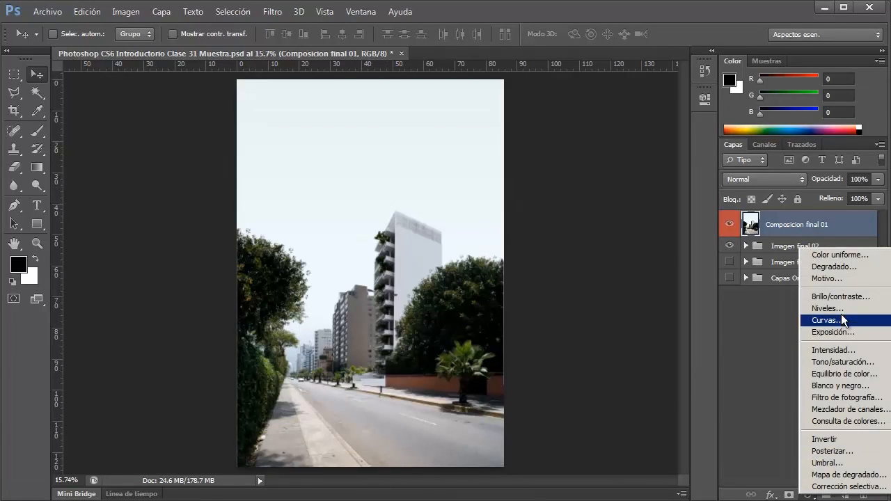
left_click(845, 296)
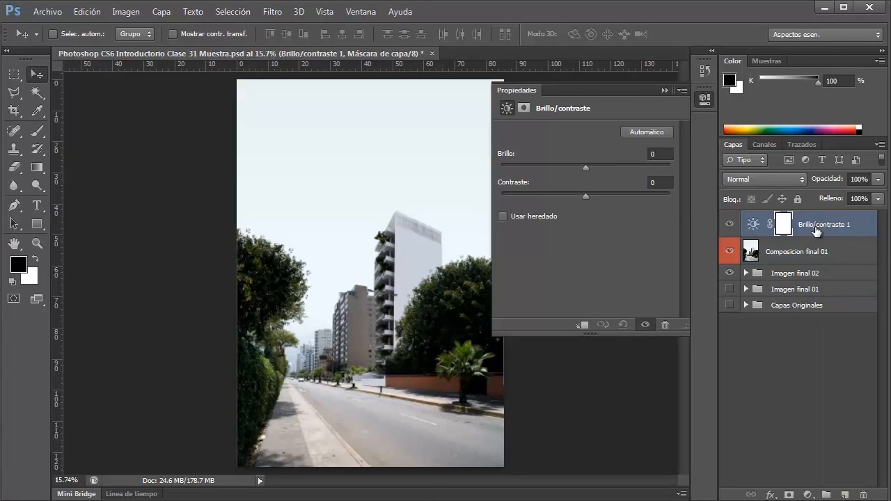
left_click_drag(587, 169, 509, 172)
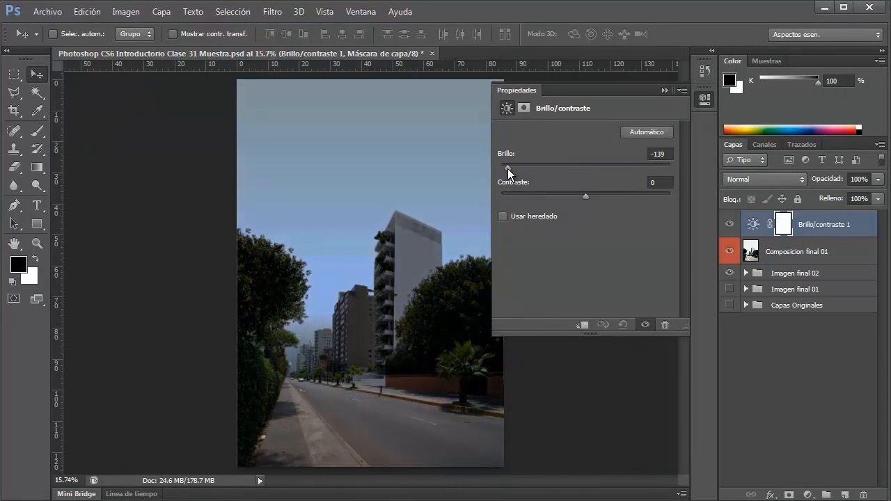
left_click_drag(589, 197, 675, 202)
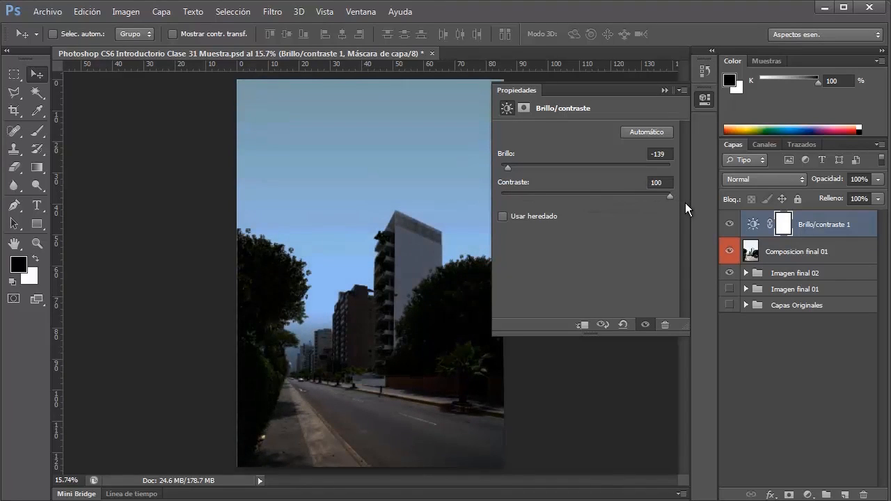
left_click(678, 91)
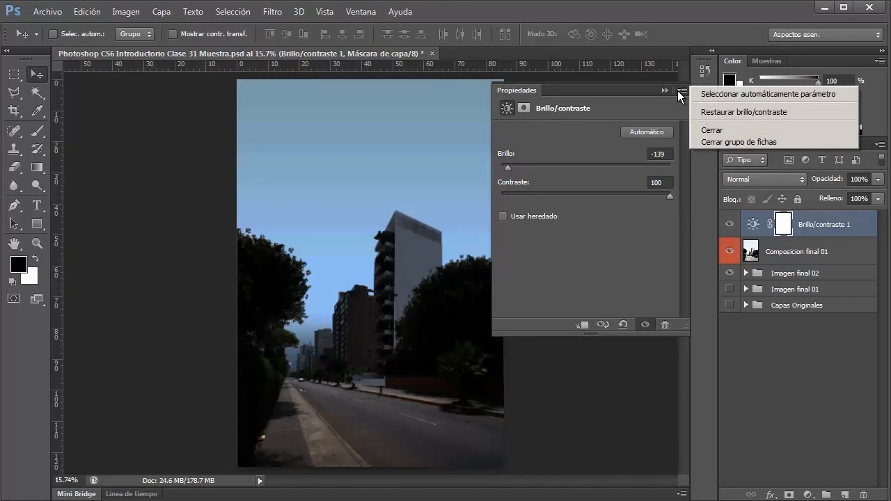
left_click(706, 130)
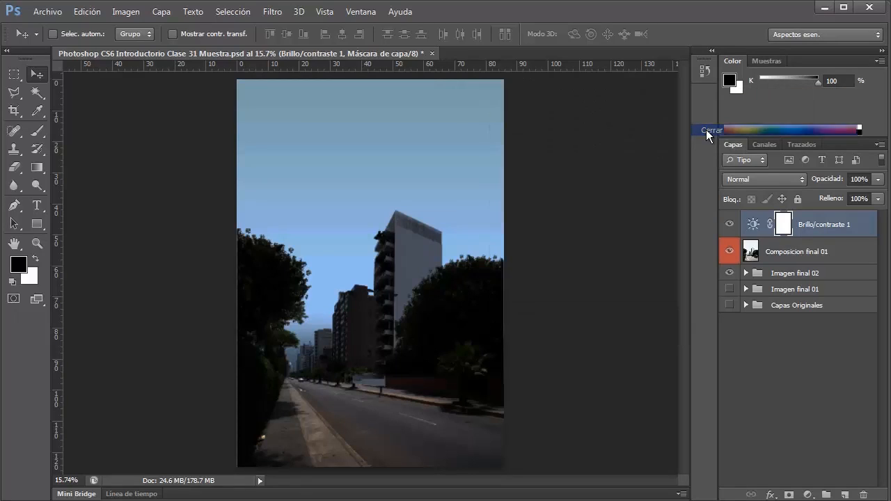
- Compare the image with and without the Brillo/contraste 1 adjustment layer, and leave that layer hidden
left_click(783, 365)
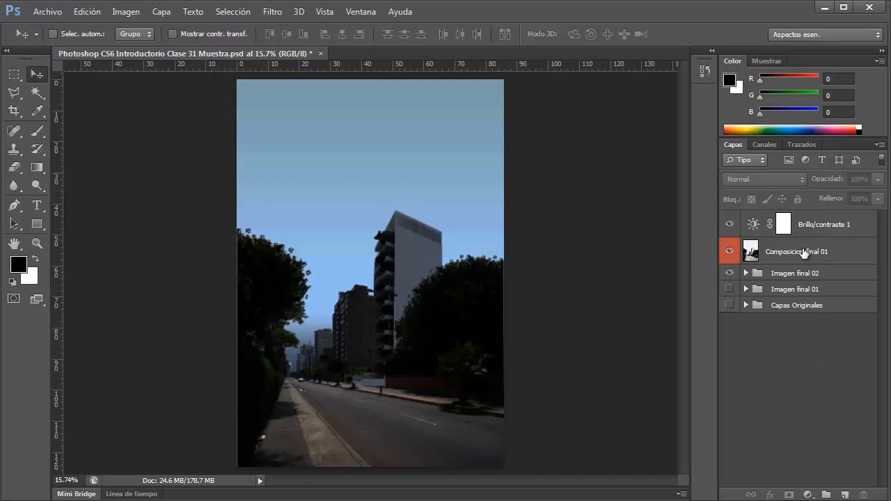
left_click(821, 231)
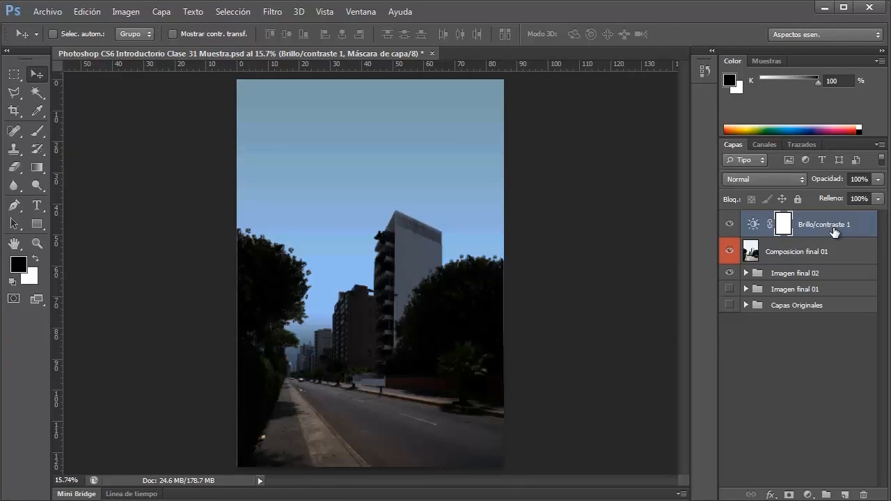
left_click(730, 224)
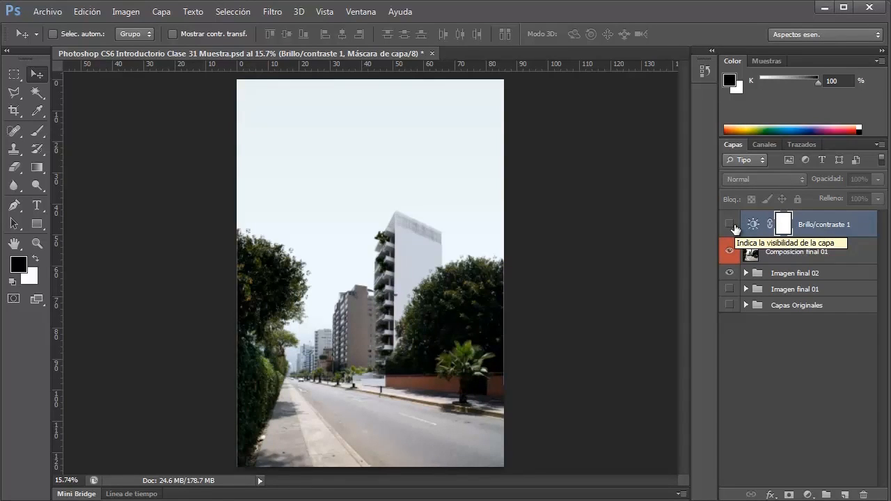
left_click(730, 224)
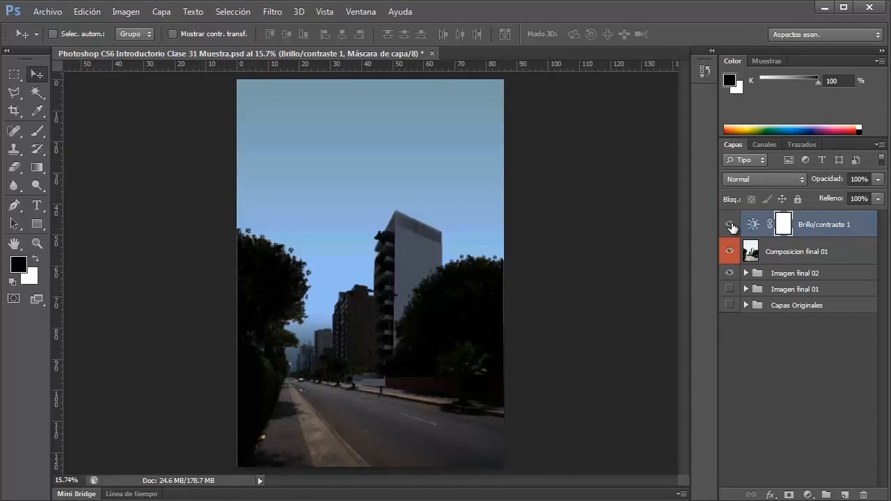
left_click(729, 225)
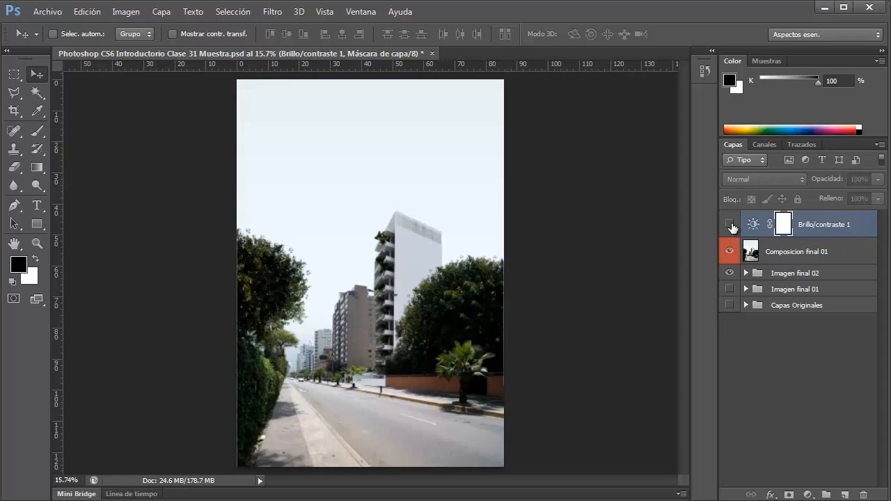
- Move the Composicion final 01 layer above the Brillo/contraste 1 adjustment layer and keep it selected
left_click(774, 255)
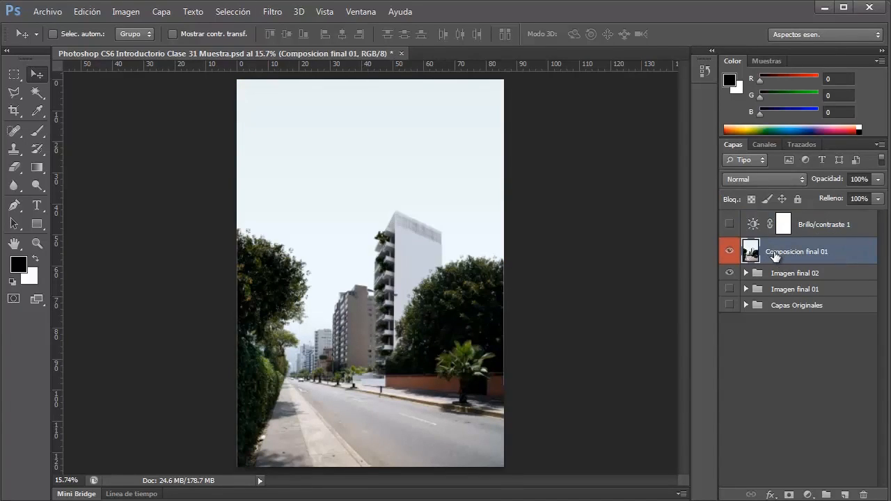
left_click_drag(774, 255, 781, 223)
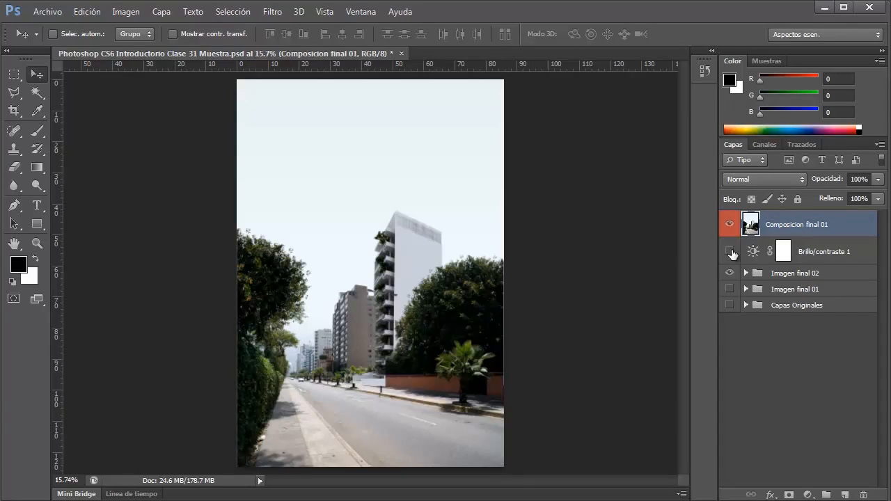
left_click(798, 252)
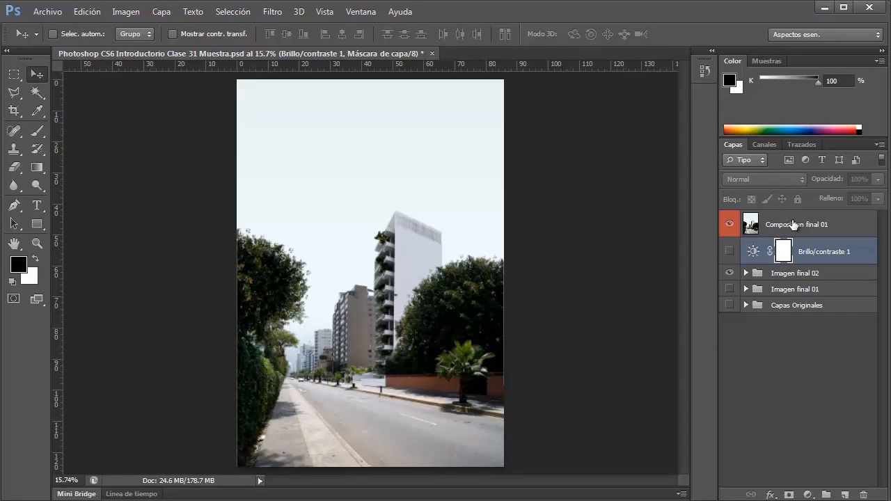
left_click(792, 224)
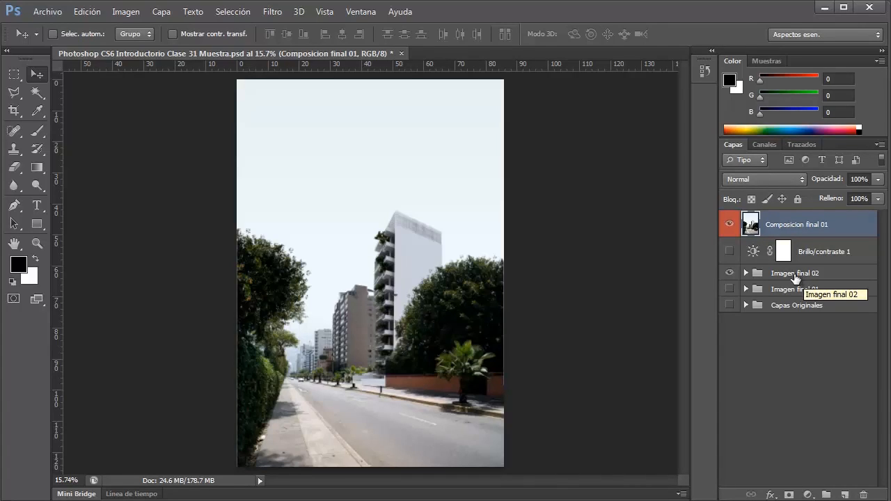
- Move the Brillo/contraste 1 layer into the Imagen final 02 group beneath Puerta acceso casa, and hide the Composicion final 01 layer
left_click(745, 273)
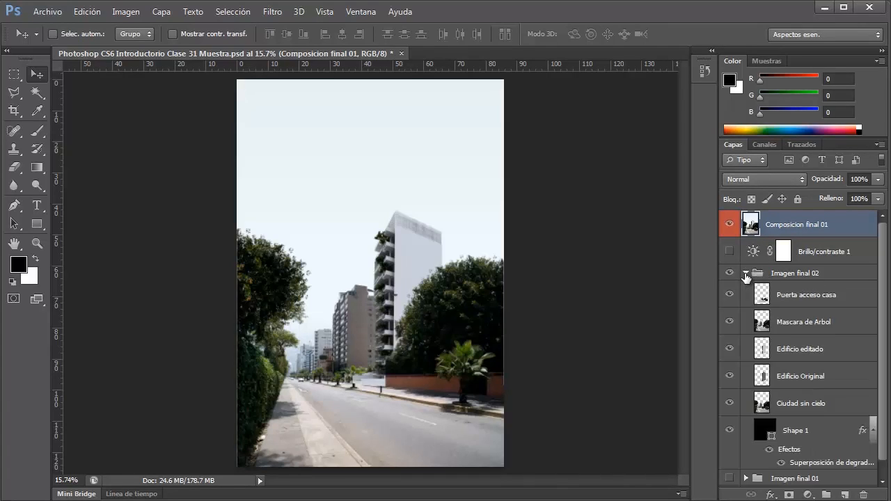
scroll(779, 296, "down", 1)
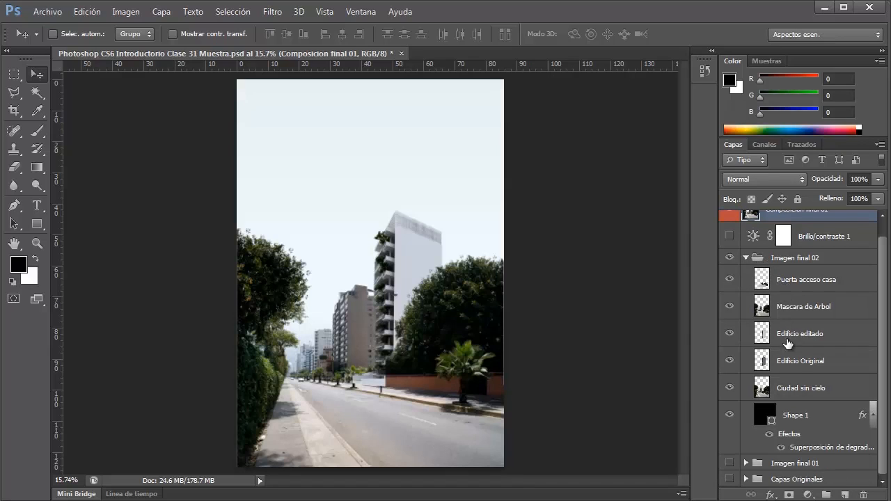
scroll(781, 278, "up", 1)
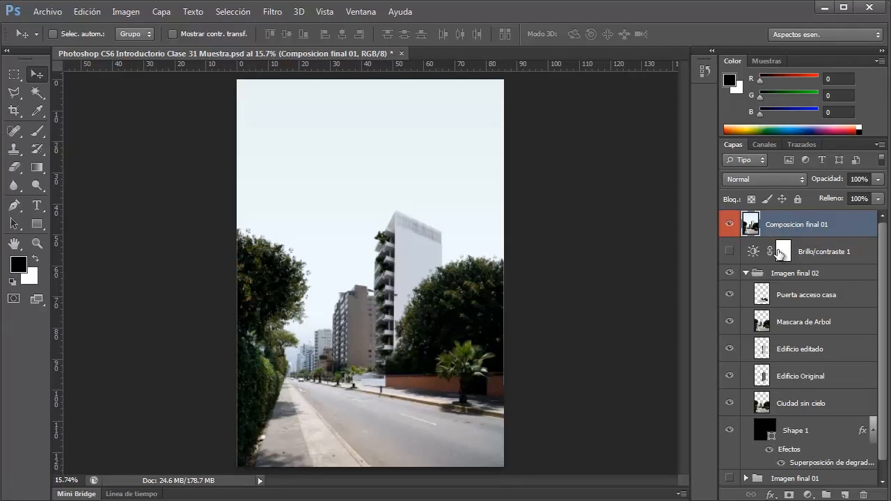
left_click(821, 257)
left_click_drag(820, 257, 816, 307)
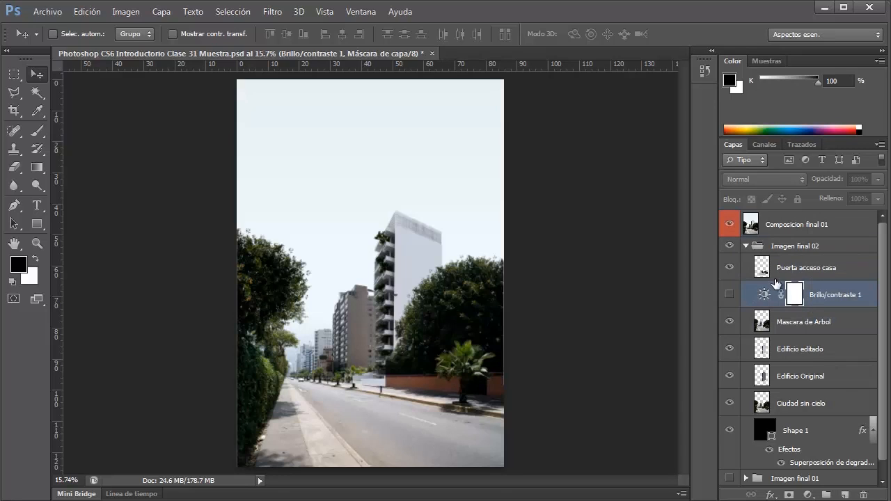
left_click(730, 226)
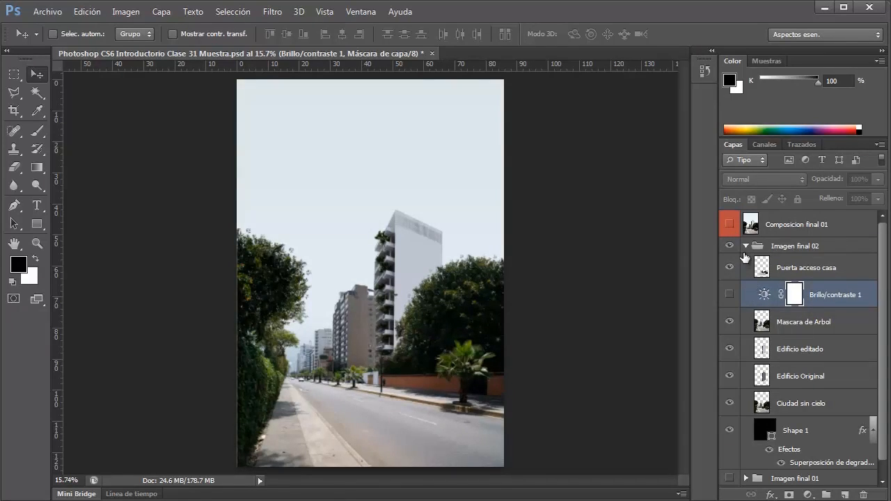
left_click(746, 246)
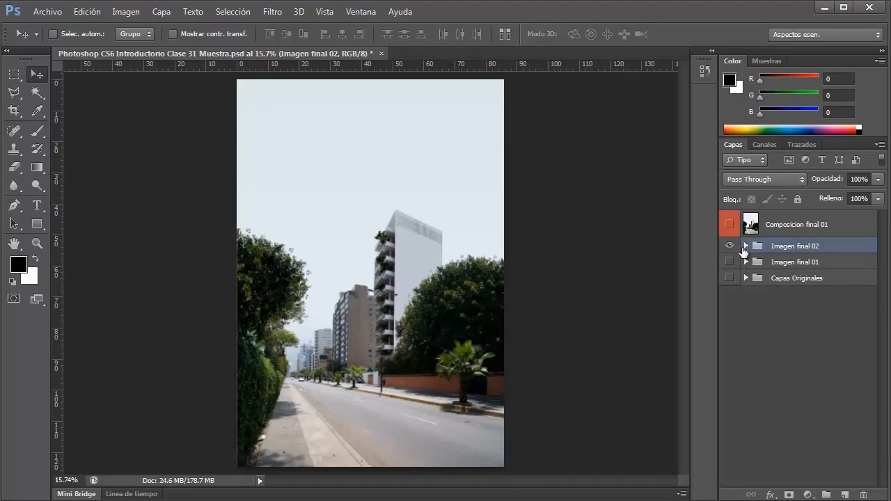
- Show the Brillo/contraste 1 adjustment inside the Imagen final 02 group and go through the layers beneath it down to Shape 1
left_click(745, 246)
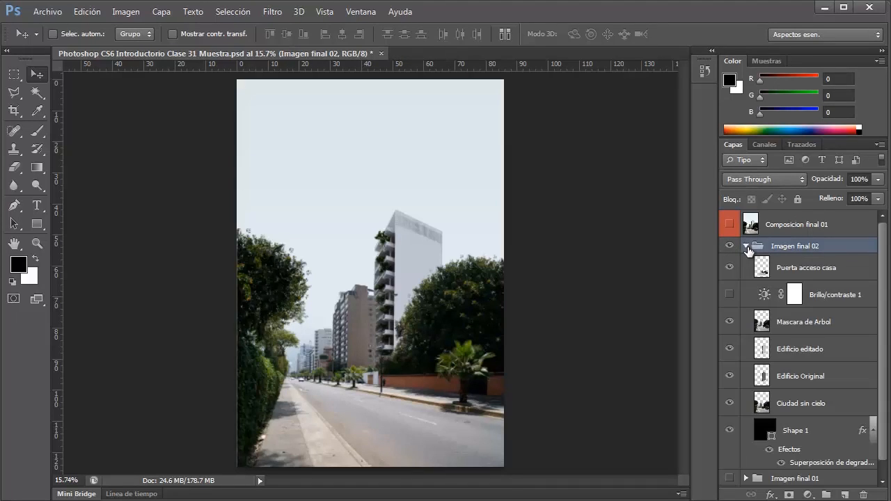
left_click(730, 294)
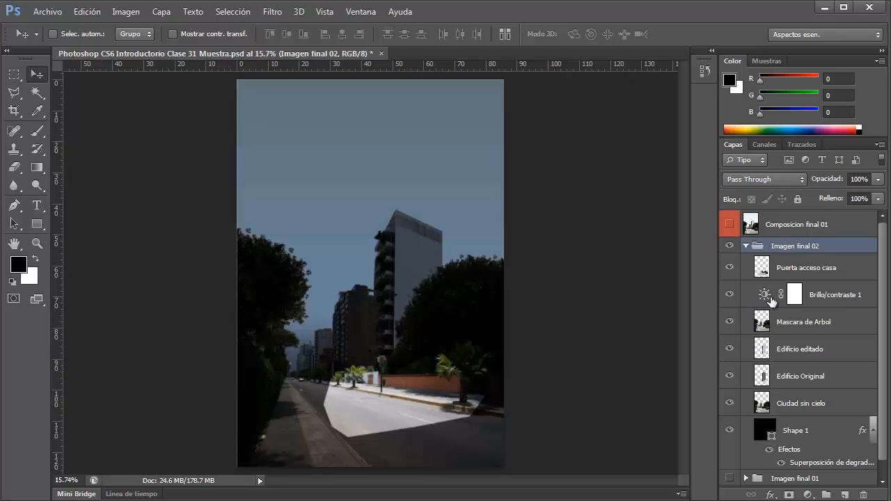
left_click(826, 297)
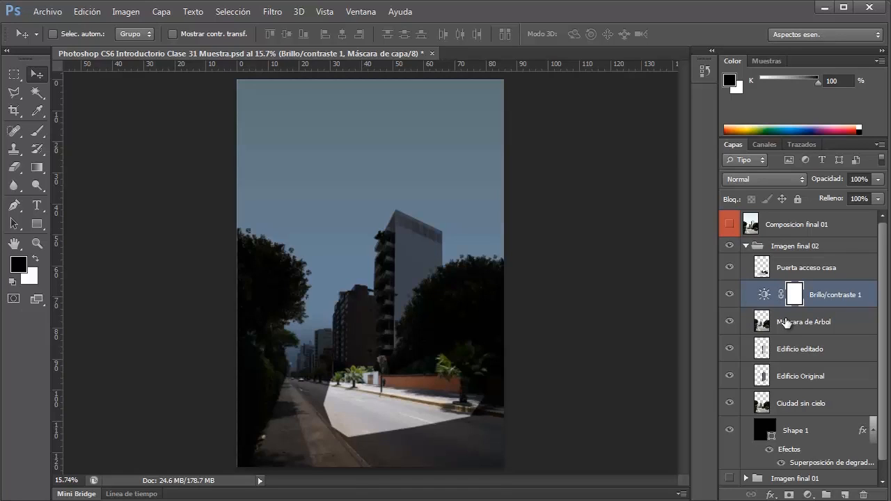
left_click(785, 323)
left_click(788, 355)
left_click(791, 377)
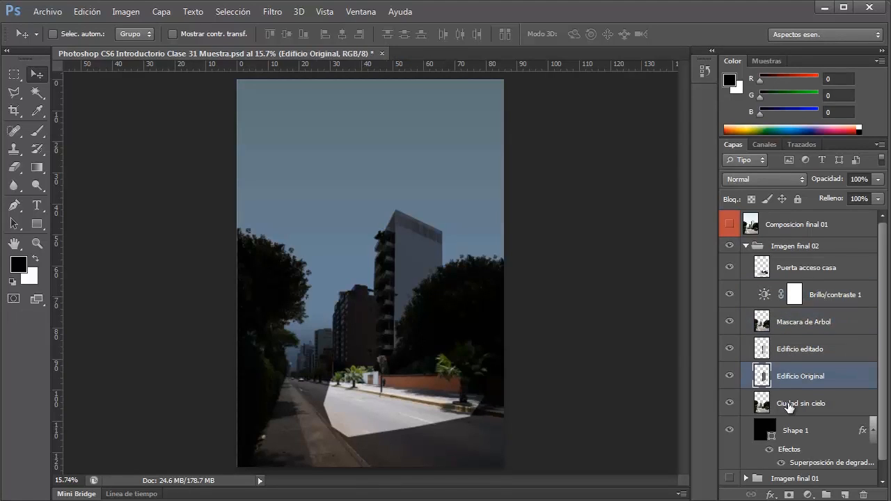
left_click(792, 405)
left_click(792, 437)
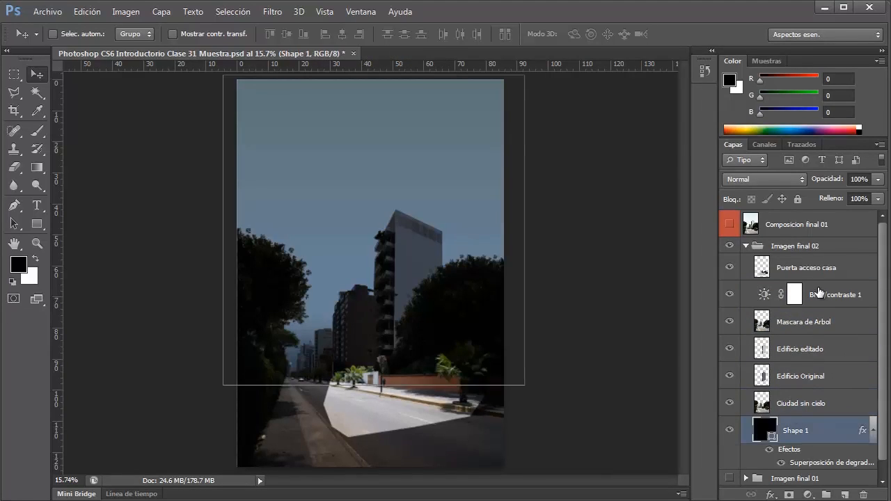
- Try the Brillo/contraste 1 layer above Puerta acceso casa, and place it directly beneath Mascara de Arbol, checking the mask layer's visibility
left_click_drag(818, 295, 808, 266)
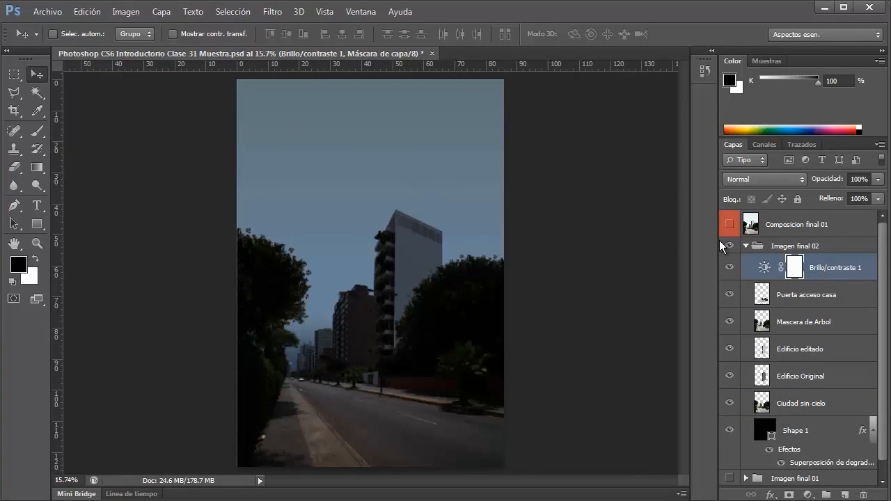
left_click_drag(837, 275, 830, 308)
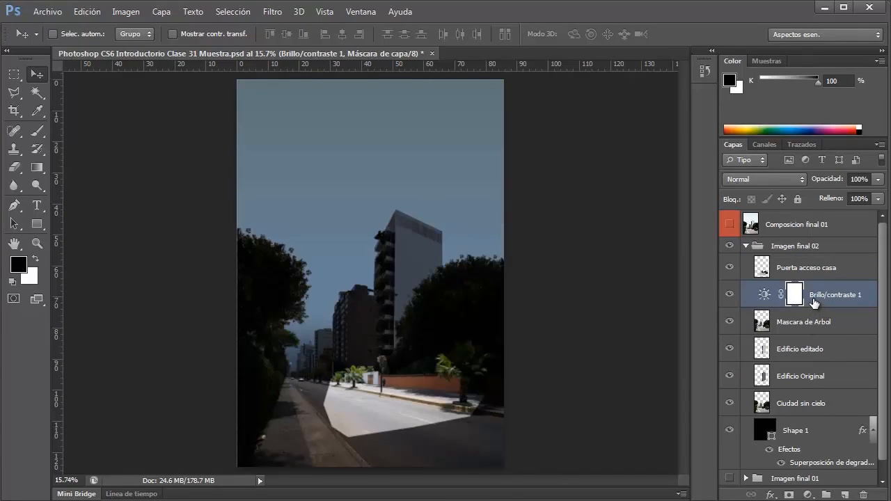
left_click_drag(813, 300, 815, 329)
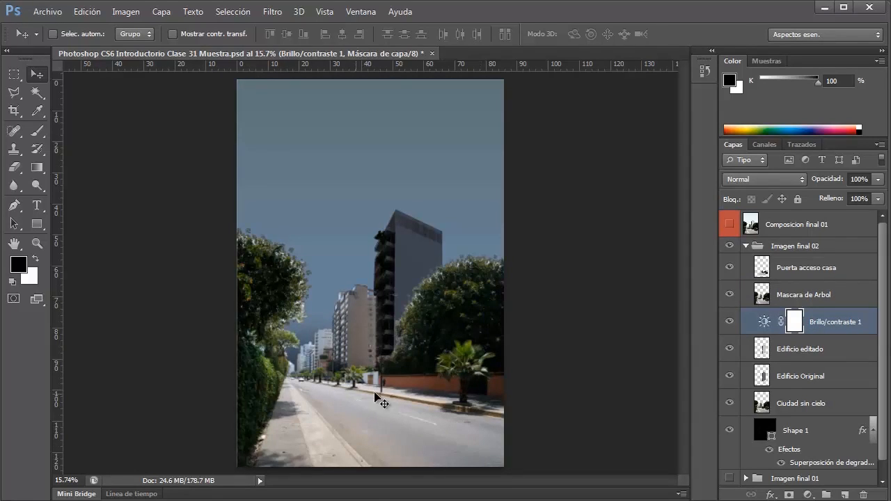
left_click(730, 295)
left_click(730, 294)
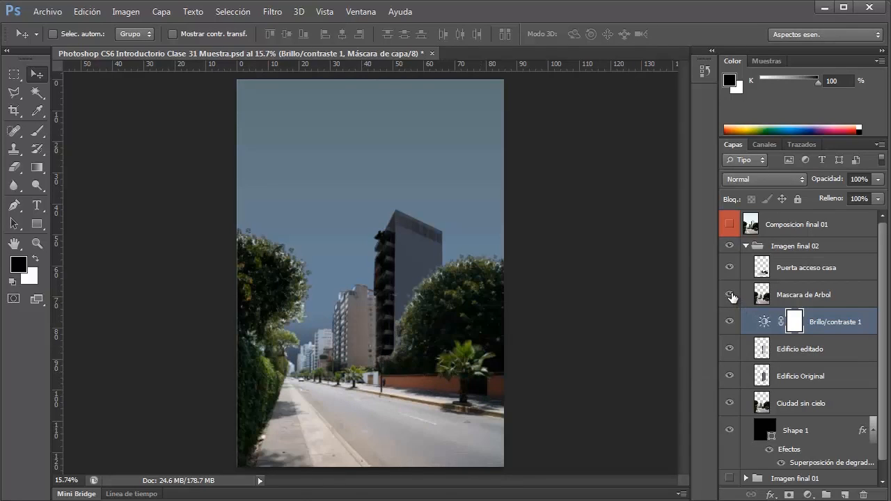
left_click(777, 294)
mouse_move(518, 332)
left_mouse_down()
mouse_move(497, 339)
mouse_move(404, 247)
mouse_move(407, 317)
mouse_move(511, 366)
mouse_move(513, 339)
left_mouse_up()
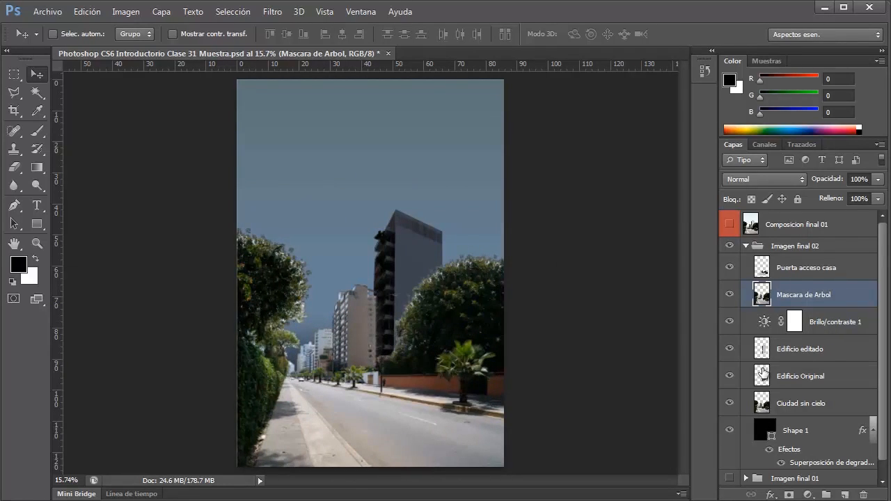
- Move the Brillo/contraste 1 layer down between Ciudad sin cielo and Shape 1, and hide the Edificio Original layer
left_click(833, 327)
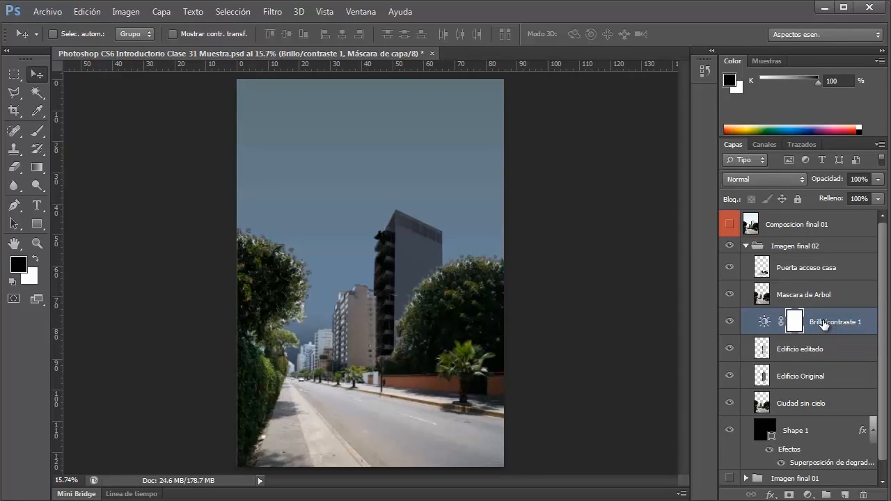
left_click_drag(825, 326, 819, 355)
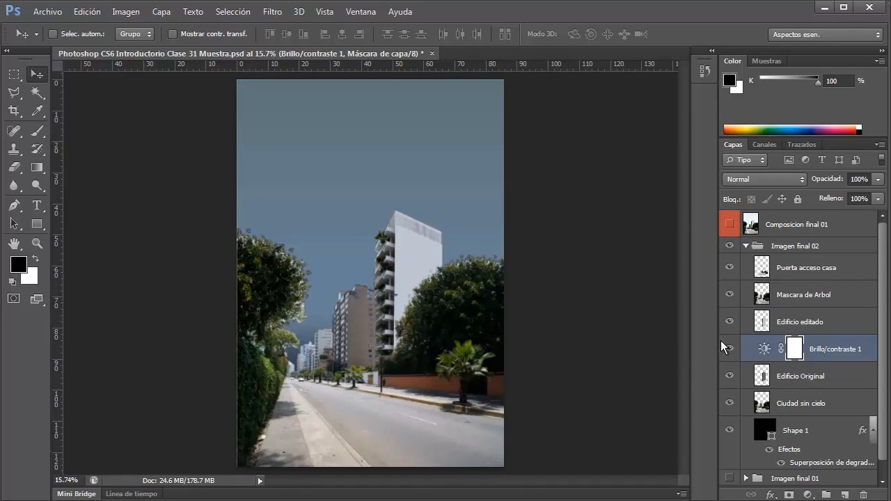
left_click_drag(814, 352, 809, 379)
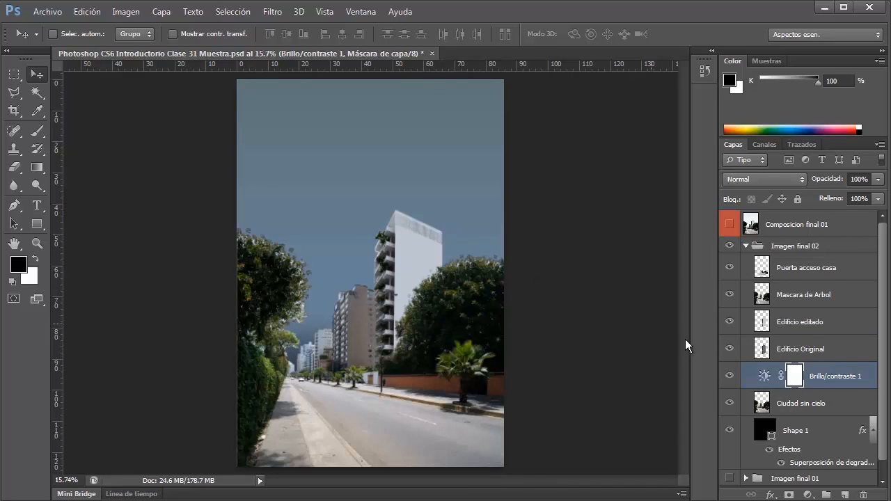
left_click(731, 351)
left_click_drag(827, 387, 823, 415)
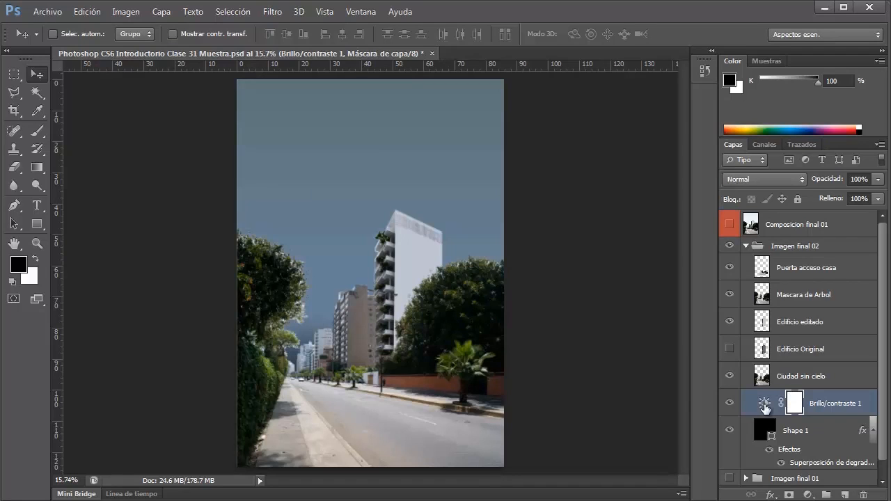
- Set the Brillo/contraste 1 adjustment to brightness -110 and contrast 100, and close its properties
double_click(764, 404)
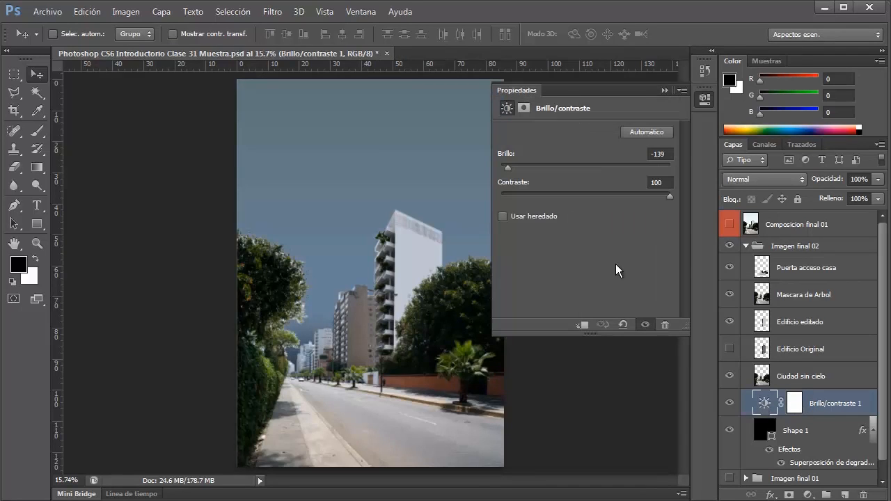
left_click_drag(508, 167, 589, 166)
left_click_drag(665, 196, 561, 193)
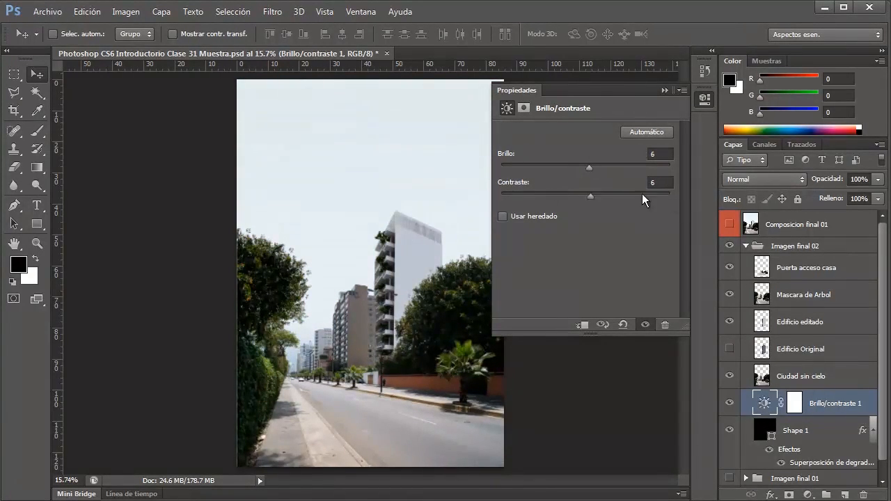
left_click_drag(642, 193, 672, 194)
left_click_drag(580, 168, 524, 161)
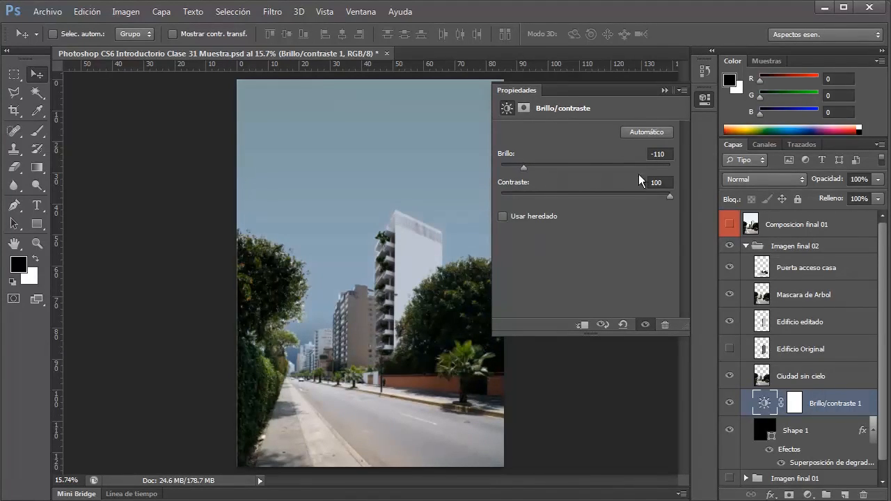
left_click(705, 98)
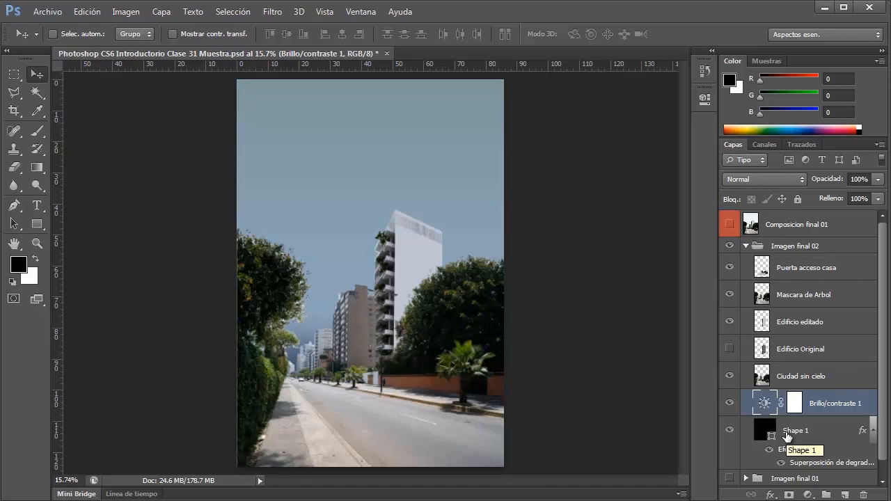
- Compare the sky with and without the Brillo/contraste 1 adjustment, leaving the layer visible
scroll(769, 397, "down", 1)
left_click(733, 387)
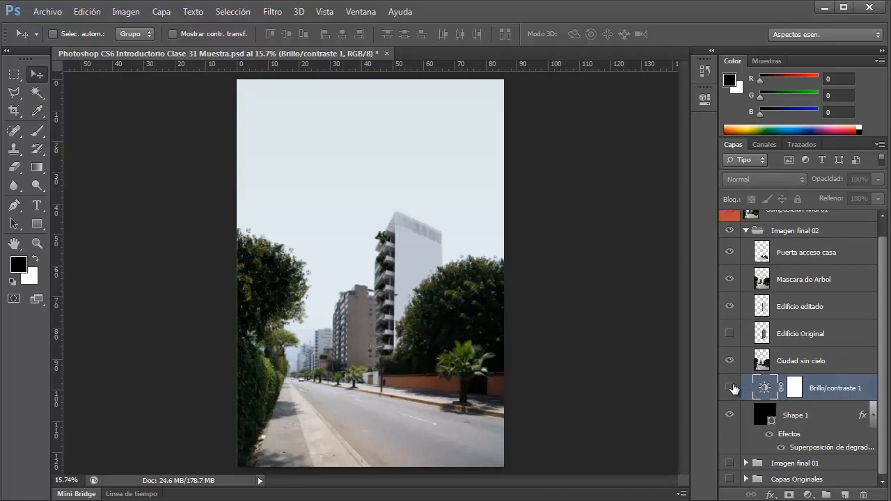
left_click(731, 388)
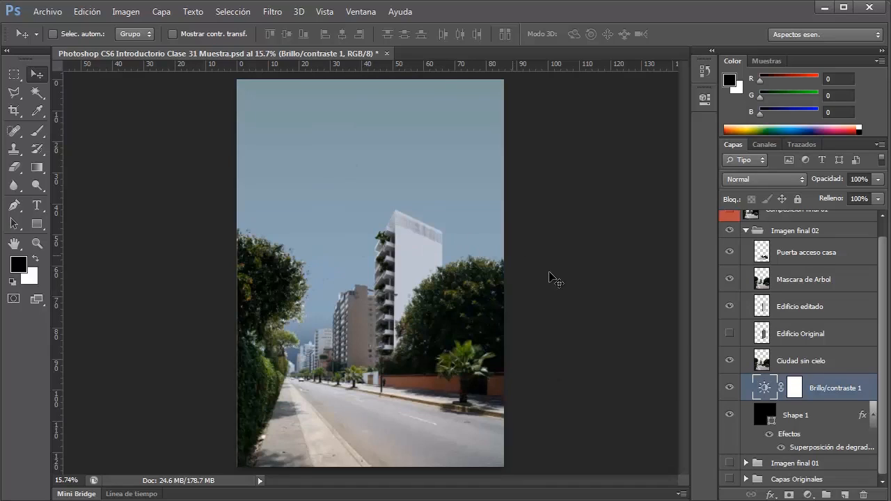
- Add a Hue/Saturation adjustment layer above Brillo/contraste 1 with hue -180, and close its properties
left_click(809, 496)
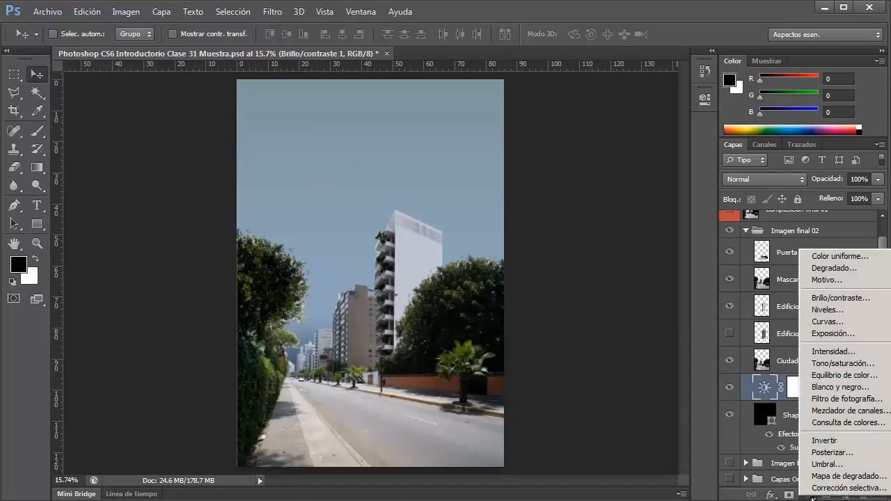
left_click(841, 363)
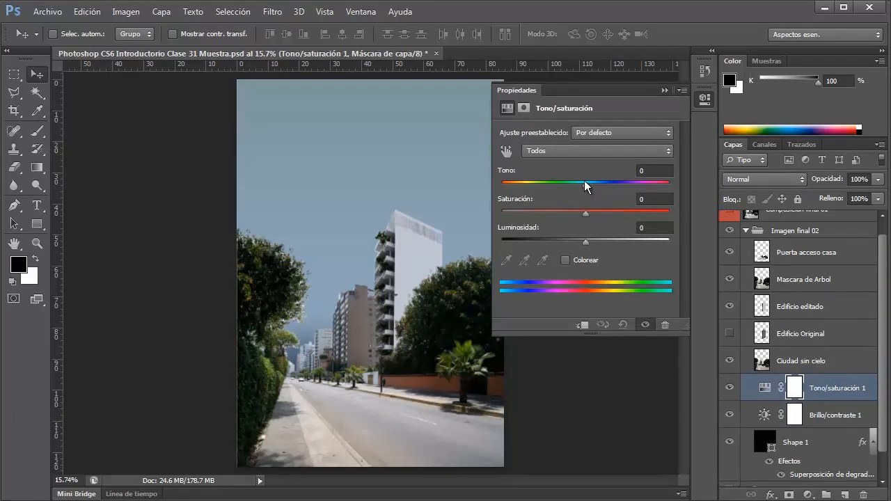
left_click_drag(586, 183, 536, 182)
left_click_drag(523, 180, 502, 177)
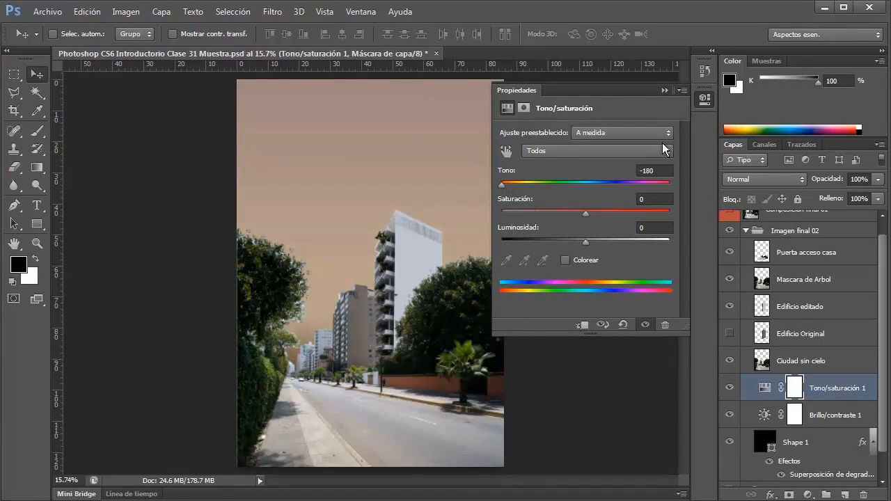
left_click(665, 90)
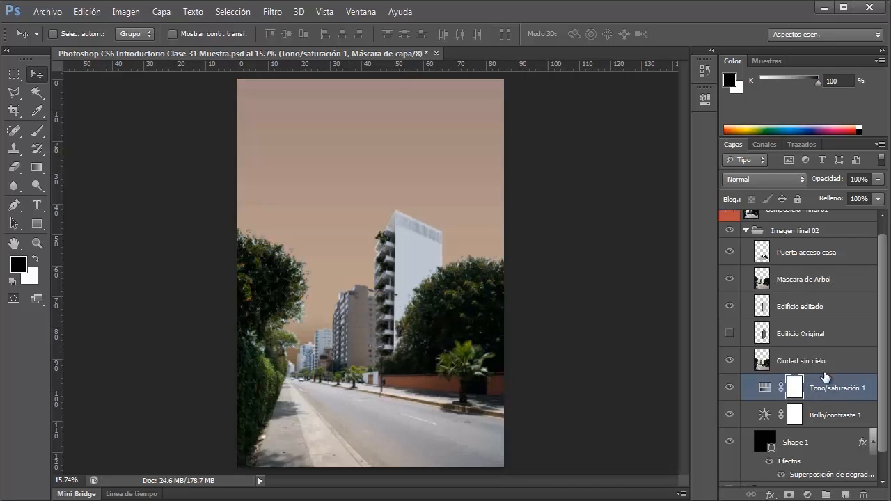
- Try Tono/saturación 1 above Puerta acceso casa, return it beneath Ciudad sin cielo, and compare the image with both adjustments off and on
left_click_drag(822, 397, 834, 252)
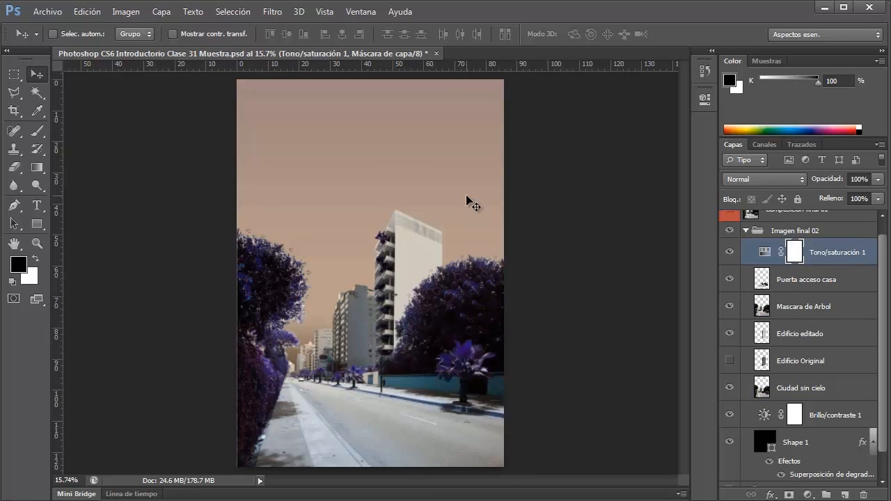
left_click_drag(819, 256, 811, 401)
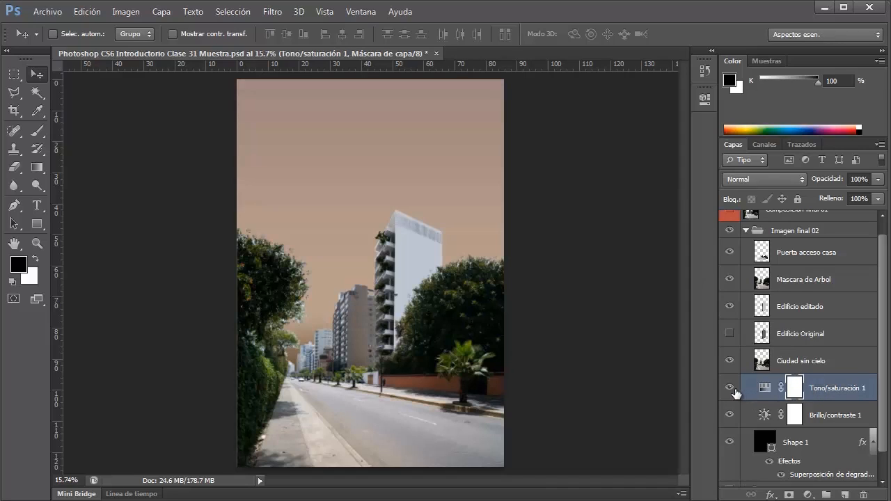
left_click_drag(732, 390, 736, 437)
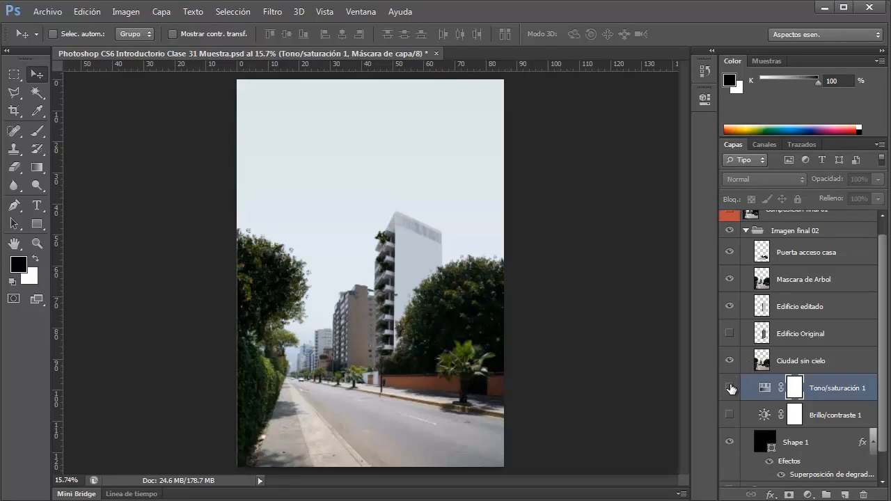
left_click_drag(730, 389, 730, 421)
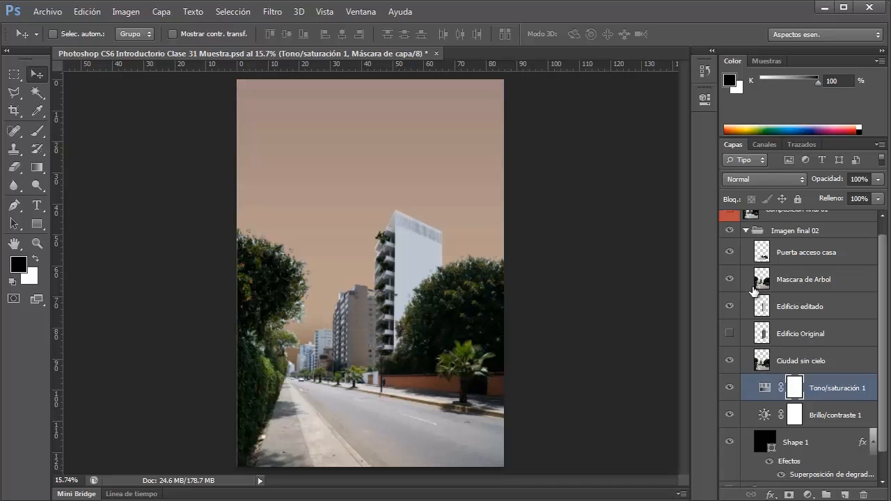
- Collapse the Imagen final 02 group and compare it with the Imagen final 01 group by showing each in turn
left_click(747, 231)
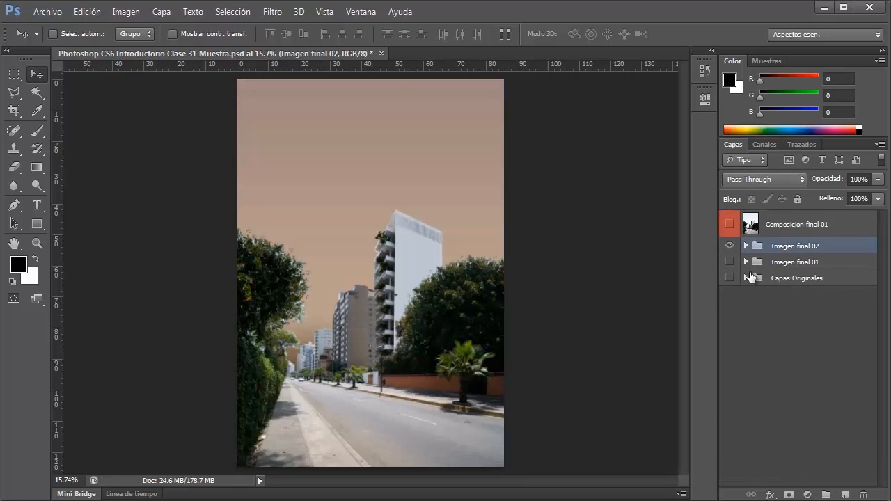
left_click(729, 246)
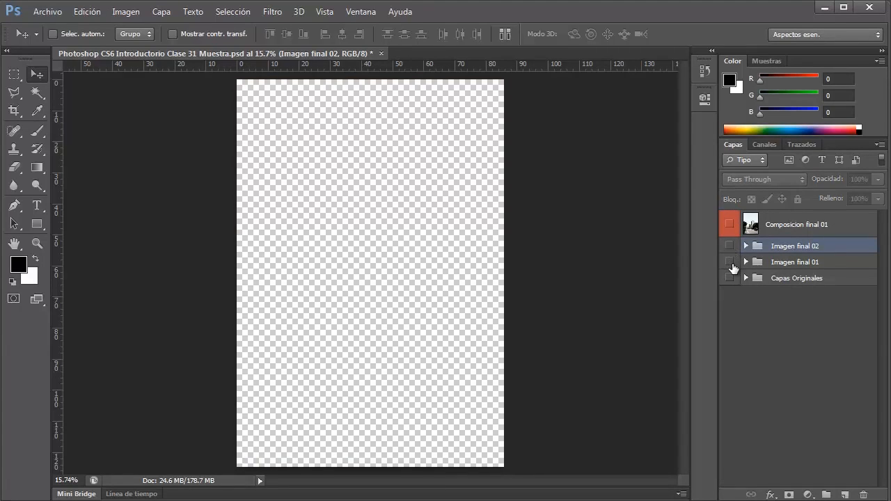
left_click(730, 262)
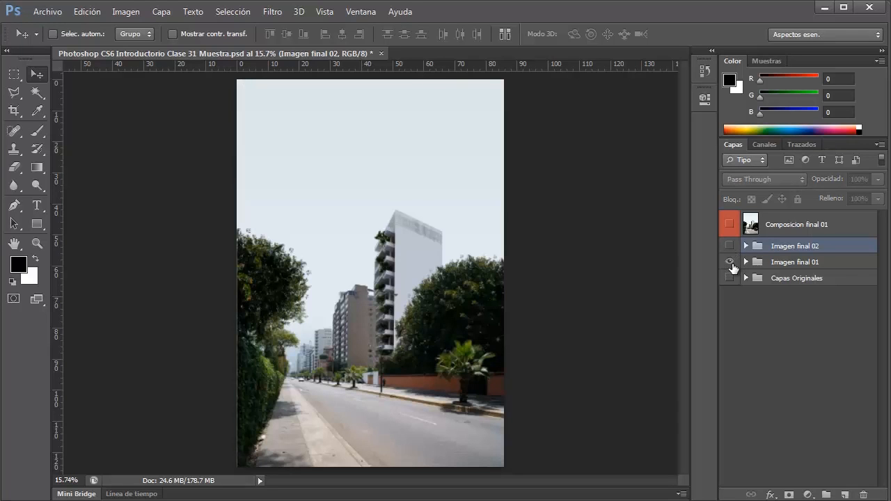
left_click(730, 263)
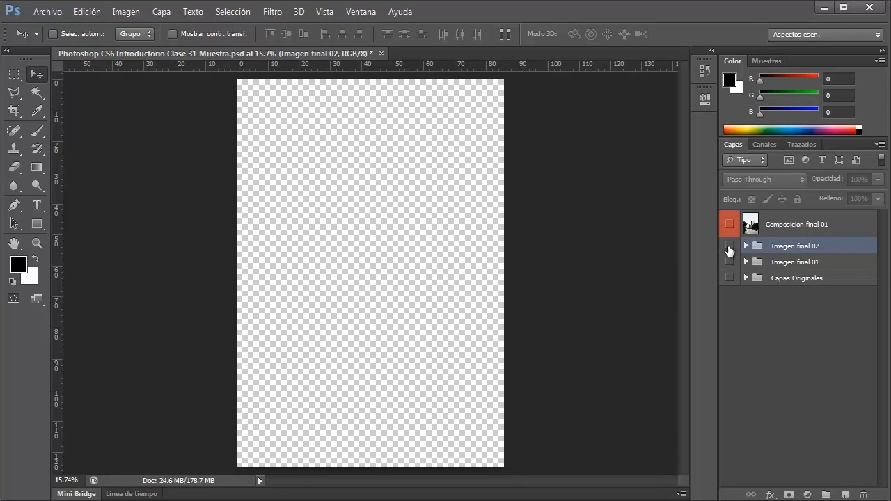
left_click(730, 246)
left_click(729, 246)
- Expand the Imagen final 02 group, make it visible, and select its Edificio editado layer
left_click(745, 246)
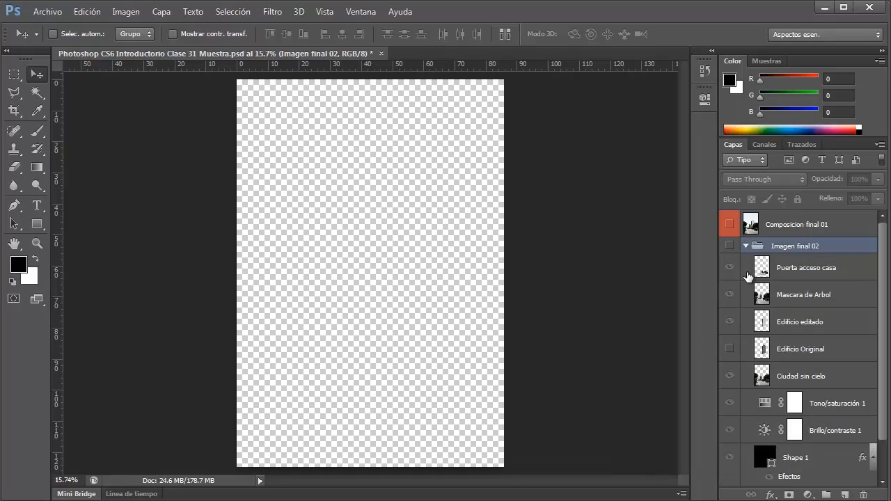
left_click(730, 246)
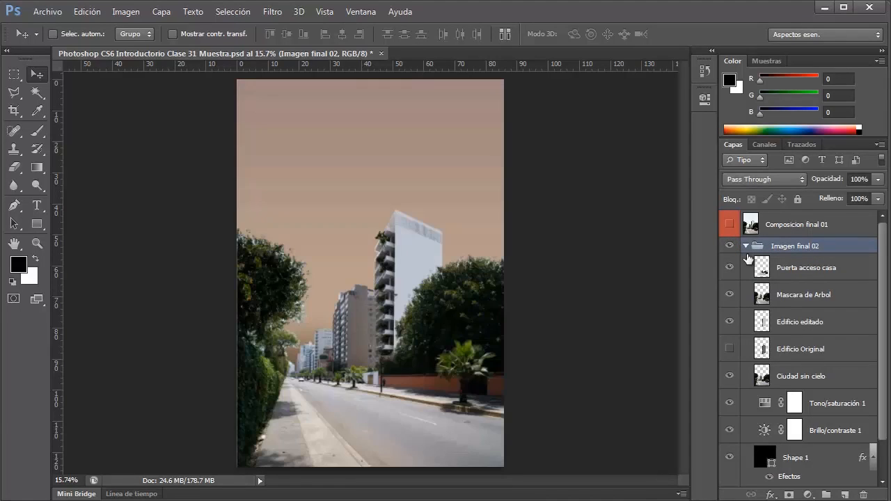
left_click(792, 324)
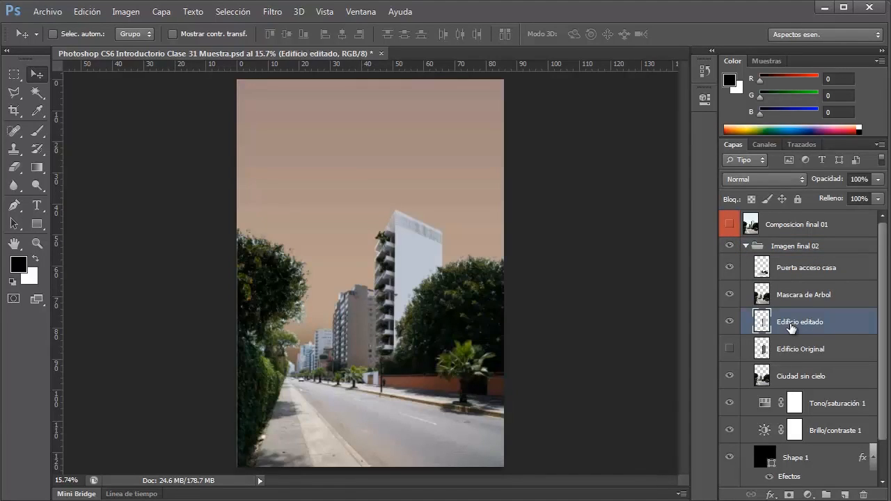
- Delete Edificio editado from the Imagen final 02 group and duplicate the Imagen final 01 group's Edificio editado layer as Edificio editado copia
key("Delete")
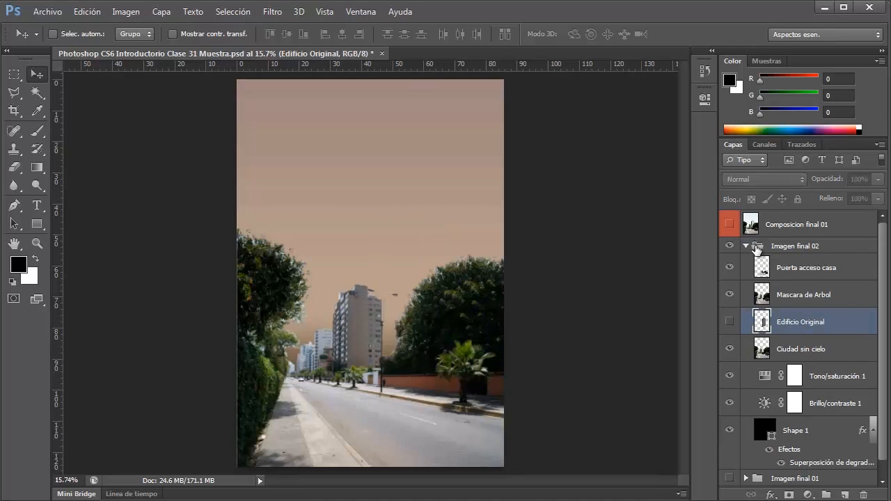
left_click(746, 246)
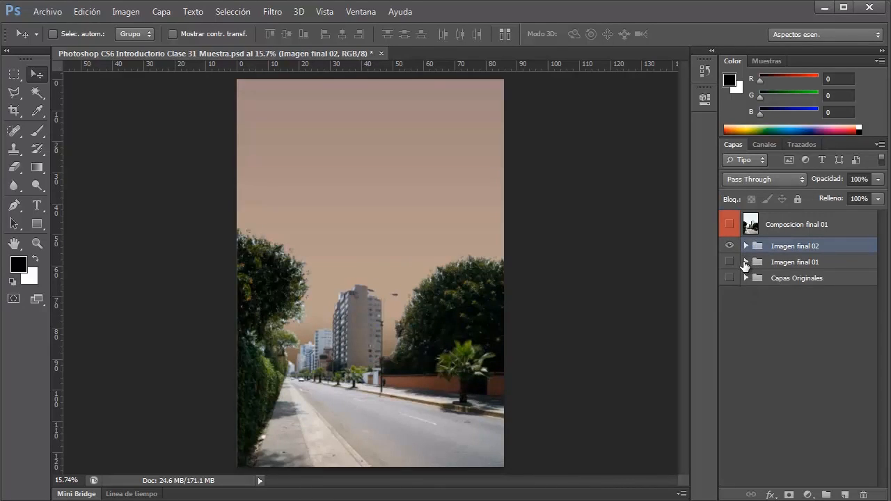
left_click(745, 262)
left_click(795, 346)
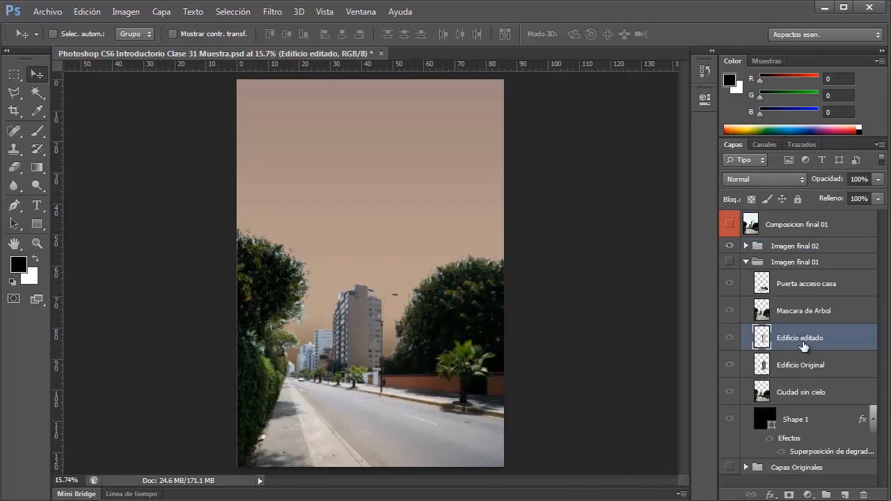
right_click(804, 346)
left_click(603, 121)
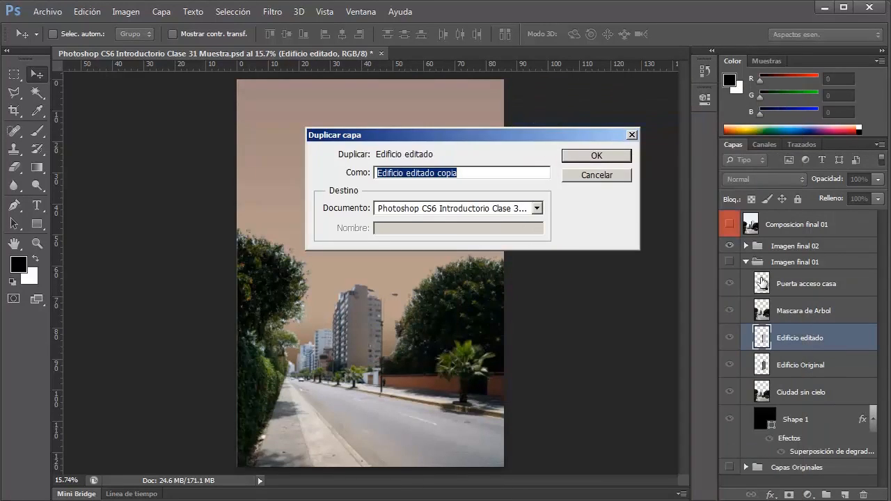
left_click(591, 156)
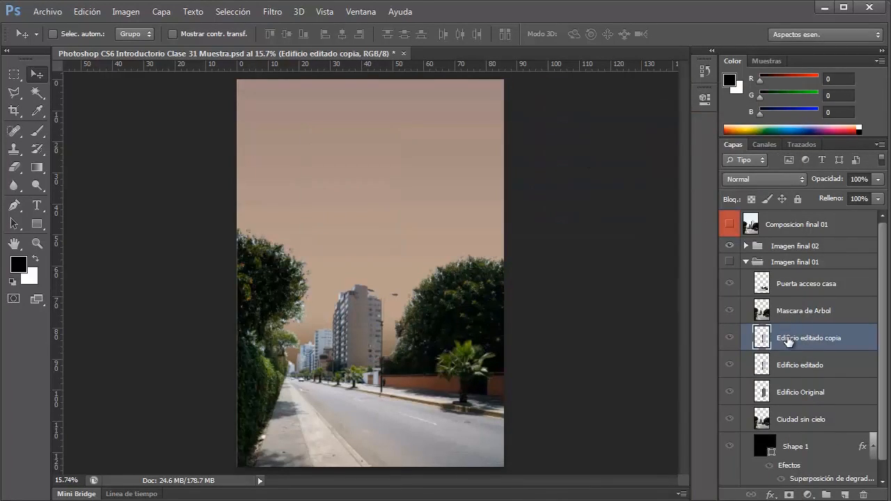
- Move Edificio editado copia into the Imagen final 02 group between Mascara de Arbol and Edificio Original, and collapse both Imagen final groups
left_click_drag(787, 340, 790, 247)
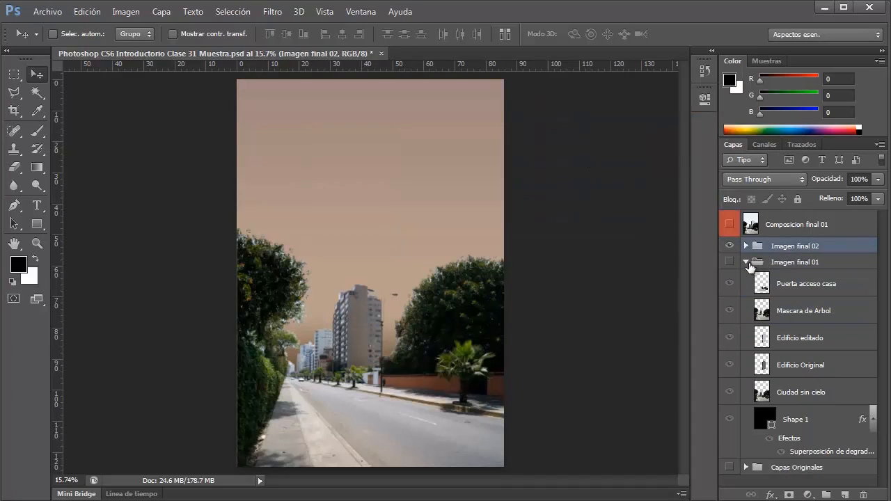
left_click(747, 263)
left_click(747, 246)
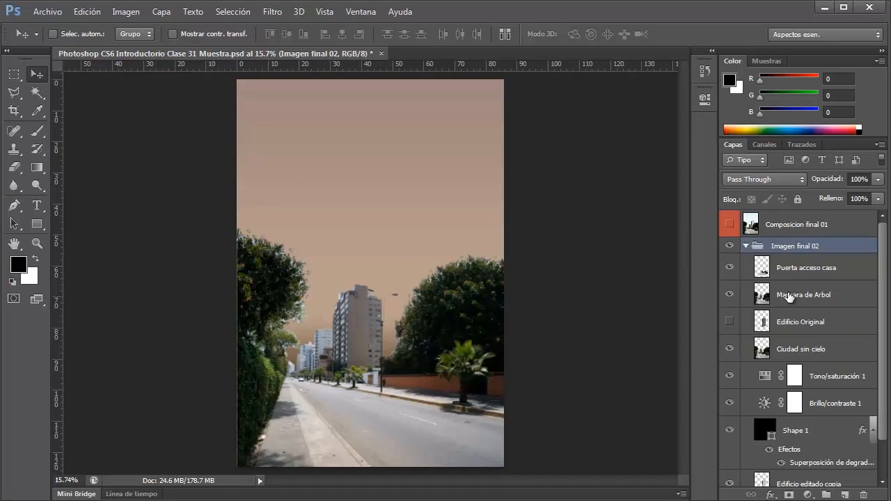
scroll(800, 278, "down", 1)
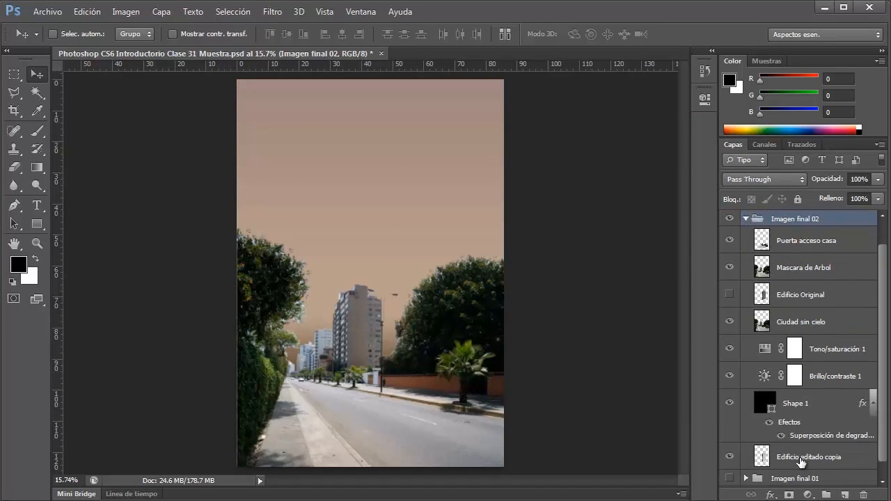
left_click_drag(800, 462, 804, 286)
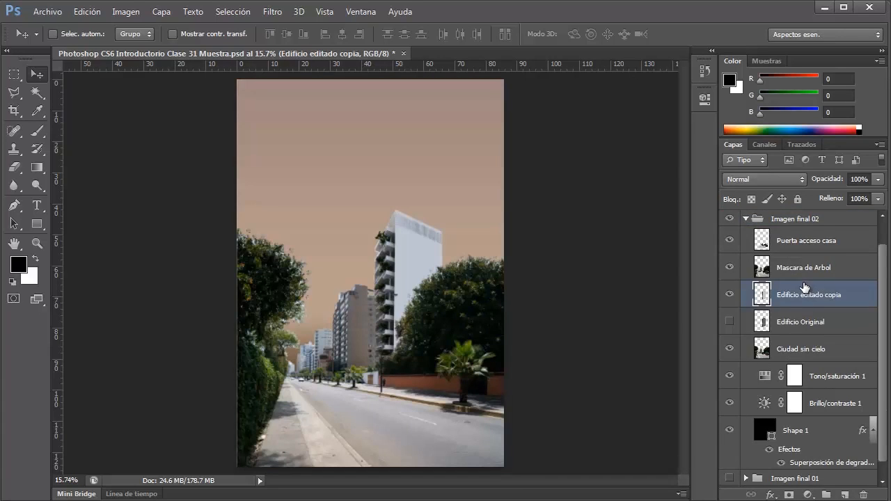
scroll(804, 287, "up", 1)
left_click(746, 246)
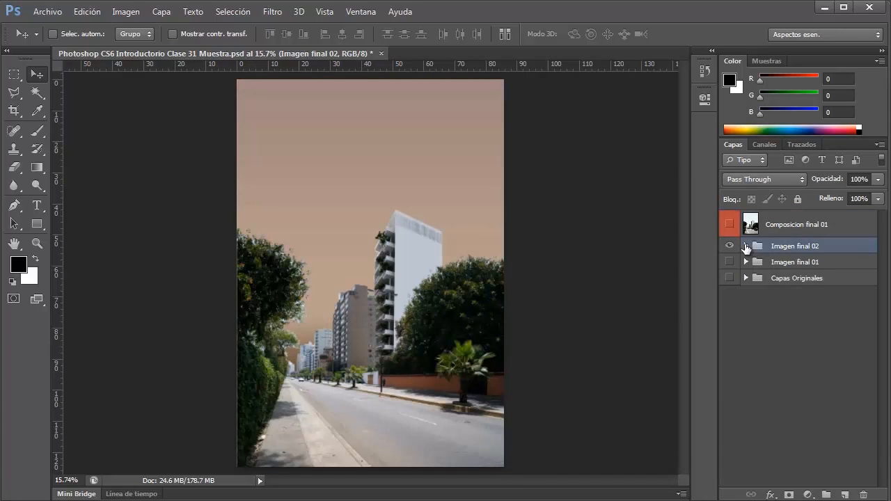